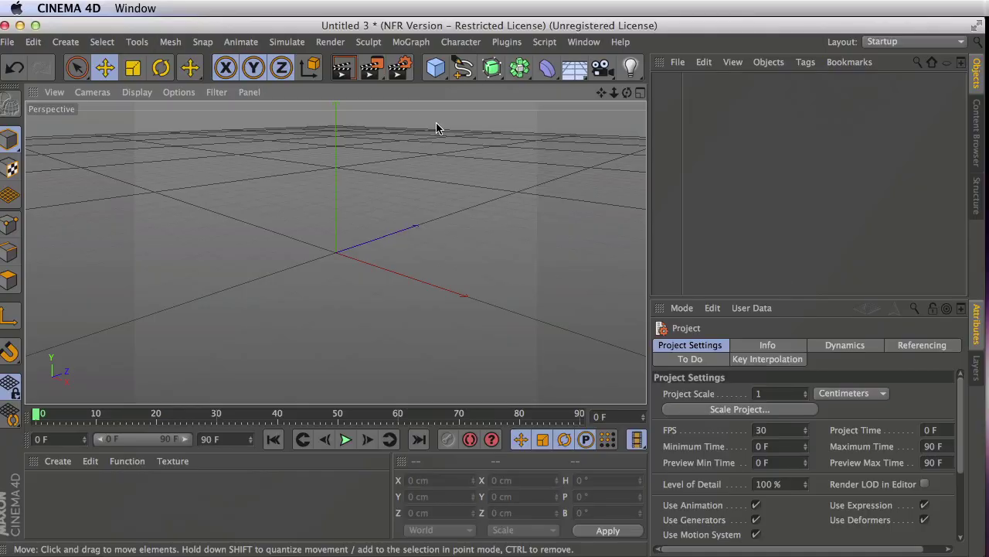
# Add a cube primitive to the scene and set its X size to 1000 cm.
pyautogui.click(436, 68)
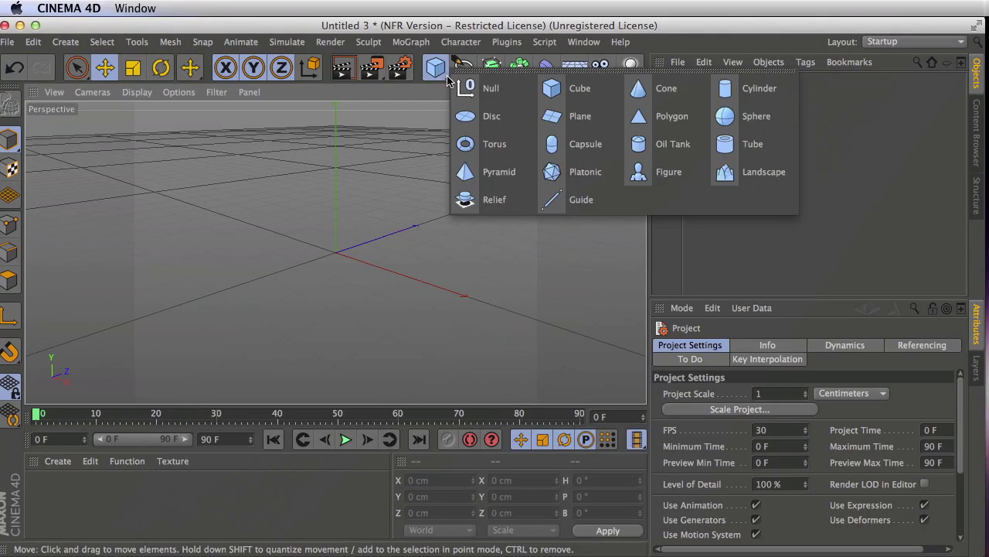
pyautogui.click(572, 90)
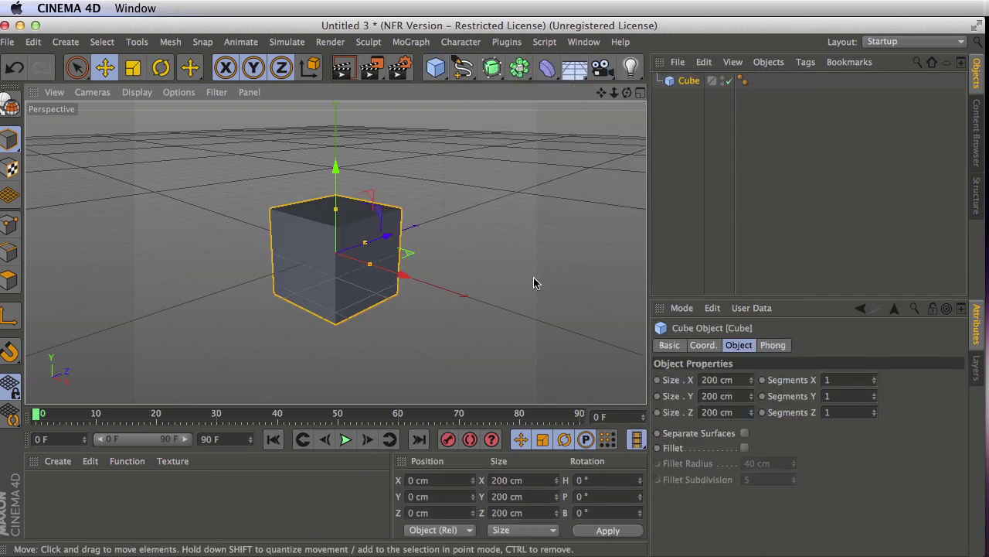
pyautogui.moveTo(749, 380); pyautogui.dragTo(696, 381)
pyautogui.click(729, 380)
pyautogui.write('10')
pyautogui.keyDown('alt'); pyautogui.moveTo(435, 214); pyautogui.dragTo(467, 246); pyautogui.keyUp('alt')
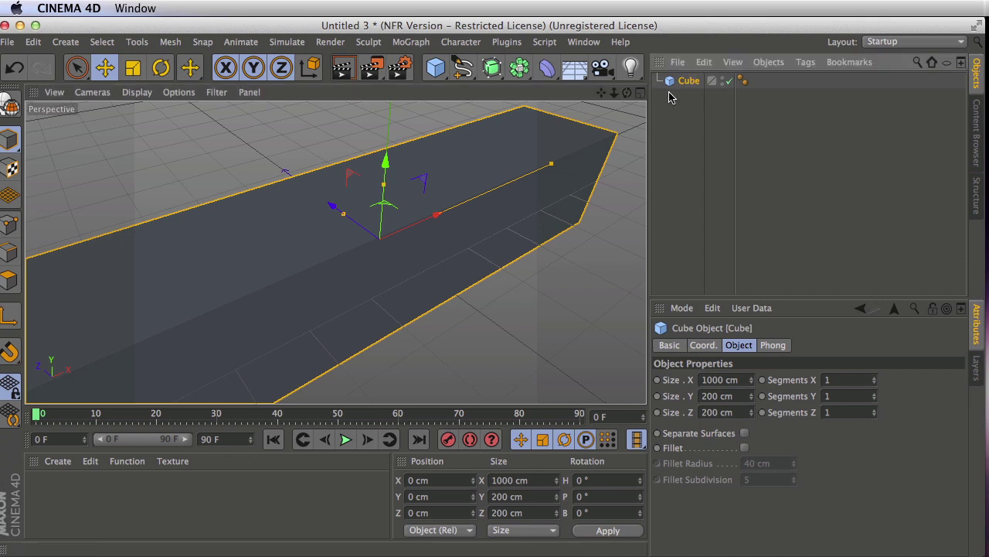
# Duplicate the long cube and rename the copy "Inside Cube".
pyautogui.press('super+c')
pyautogui.press('super+v')
pyautogui.doubleClick(691, 82)
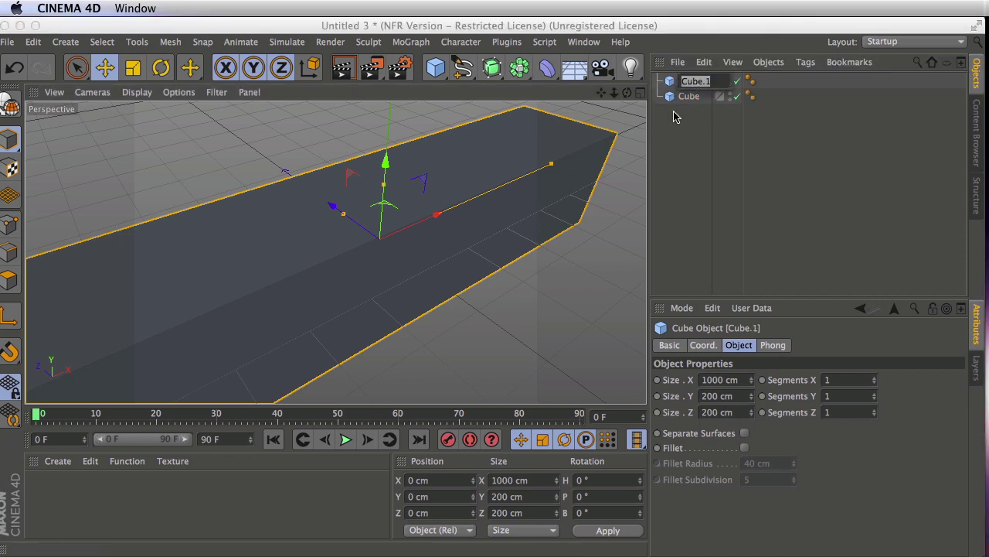
pyautogui.write('Small')
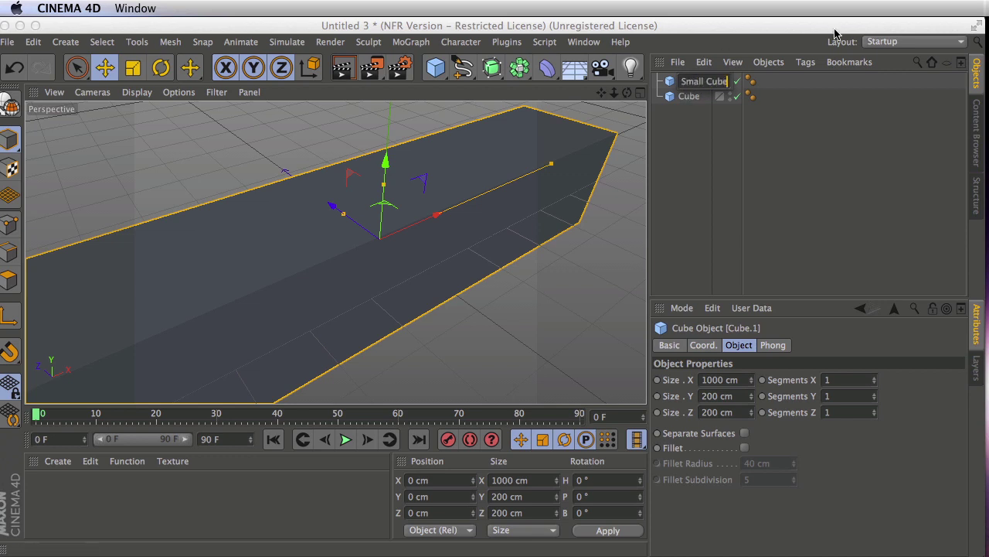
pyautogui.press('Return')
pyautogui.press('Return')
pyautogui.press('BackSpace')
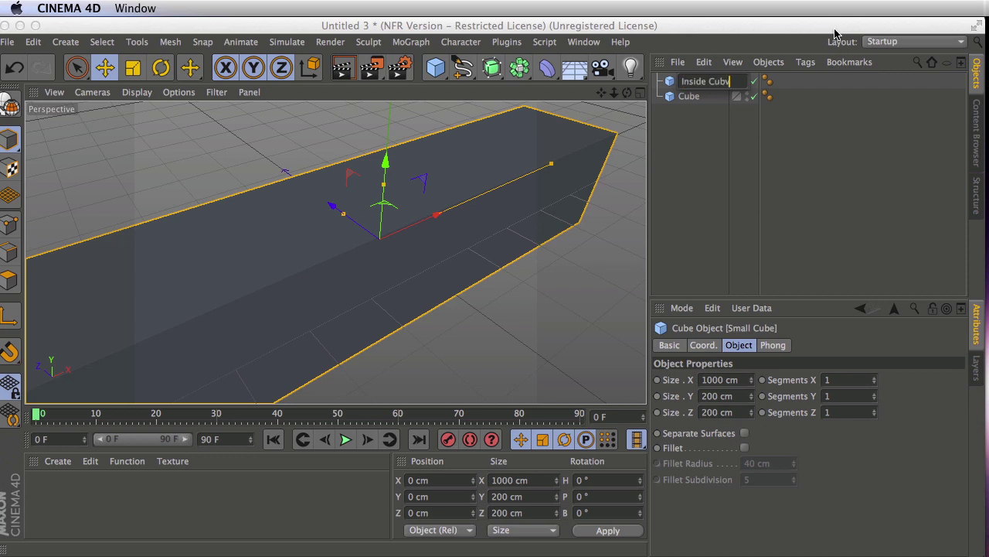
pyautogui.press('Return')
# Set the Y and Z sizes of Inside Cube to 150 cm each.
pyautogui.click(751, 308)
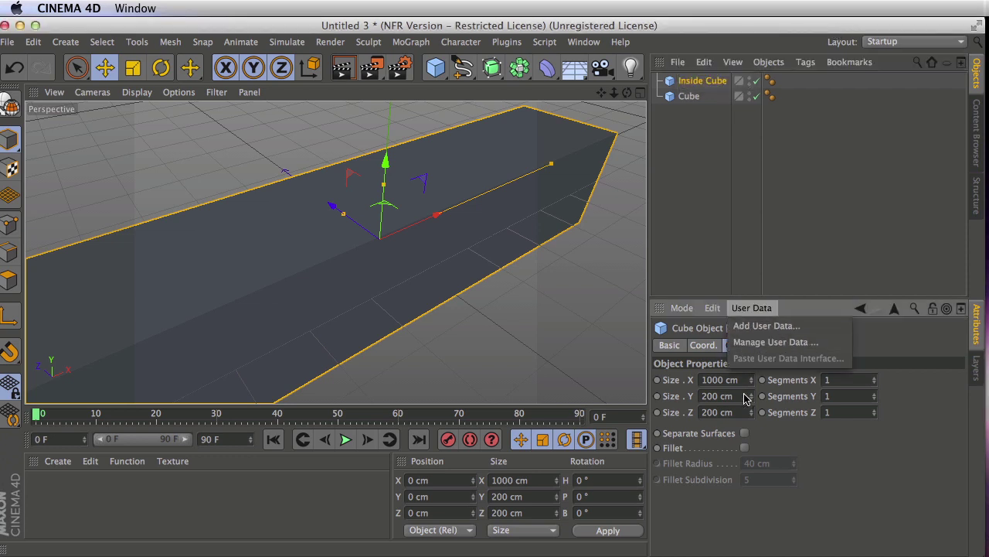
pyautogui.click(730, 379)
pyautogui.click(709, 395)
pyautogui.write('150')
pyautogui.press('Tab')
pyautogui.write('150')
pyautogui.press('Return')
pyautogui.moveTo(490, 261)
pyautogui.keyDown('alt'); pyautogui.mouseDown()
pyautogui.moveTo(607, 194)
pyautogui.moveTo(592, 187)
pyautogui.moveTo(547, 213)
pyautogui.moveTo(540, 204)
pyautogui.moveTo(487, 259)
pyautogui.mouseUp(); pyautogui.keyUp('alt')
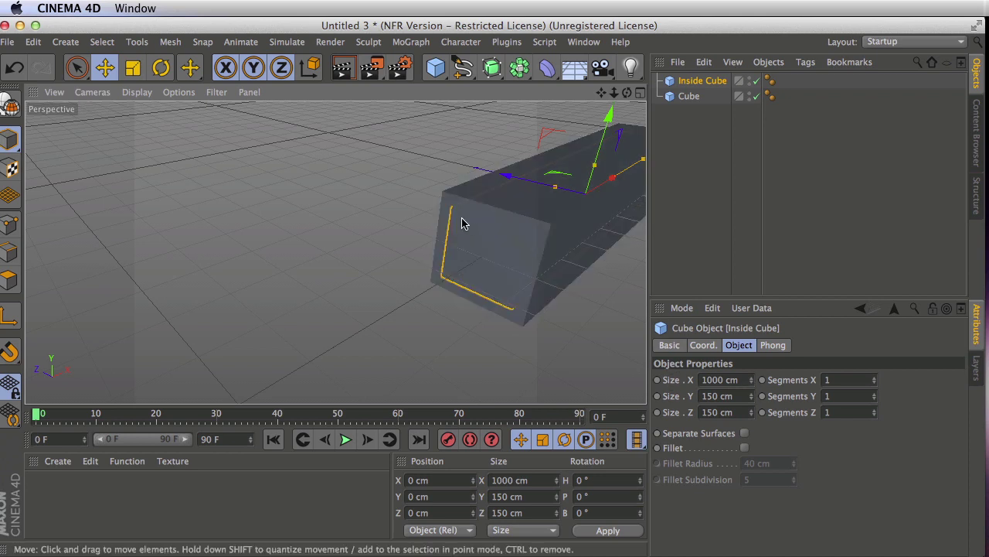
# Shorten Inside Cube to an X size of 995 cm.
pyautogui.click(751, 383)
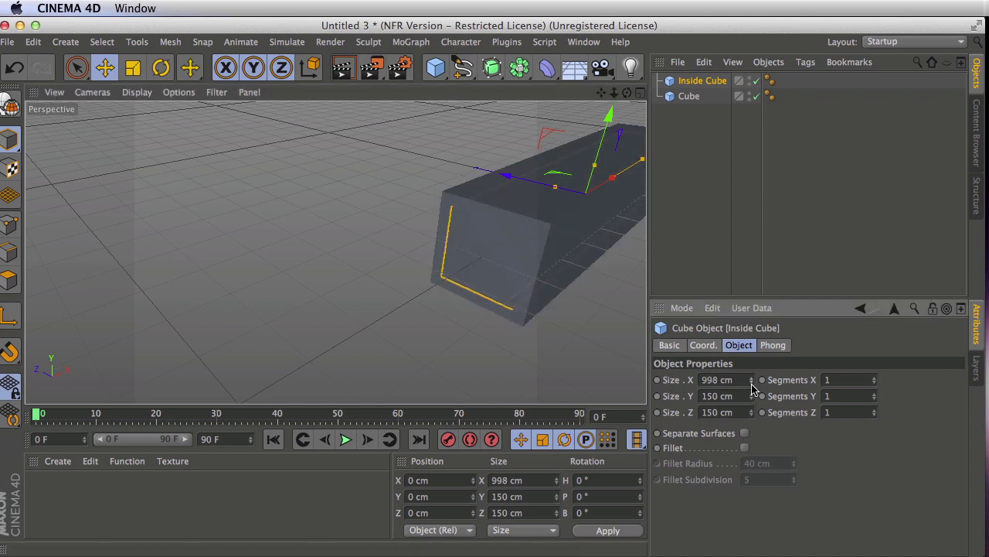
pyautogui.keyDown('alt'); pyautogui.moveTo(453, 344); pyautogui.dragTo(479, 278); pyautogui.keyUp('alt')
pyautogui.press('super+z')
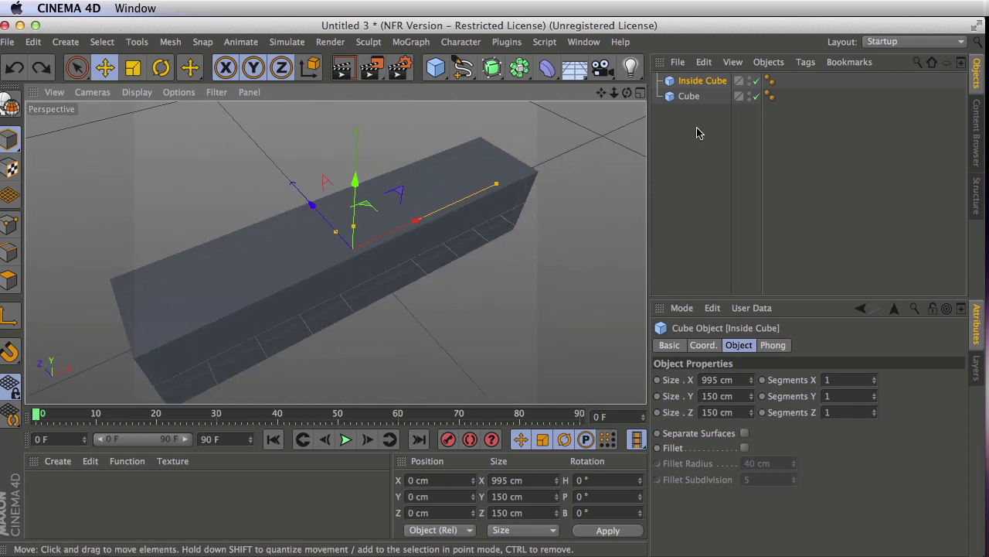
# Enable fillets on both cubes together and set the fillet radius to 6 cm.
pyautogui.moveTo(682, 147); pyautogui.dragTo(698, 70)
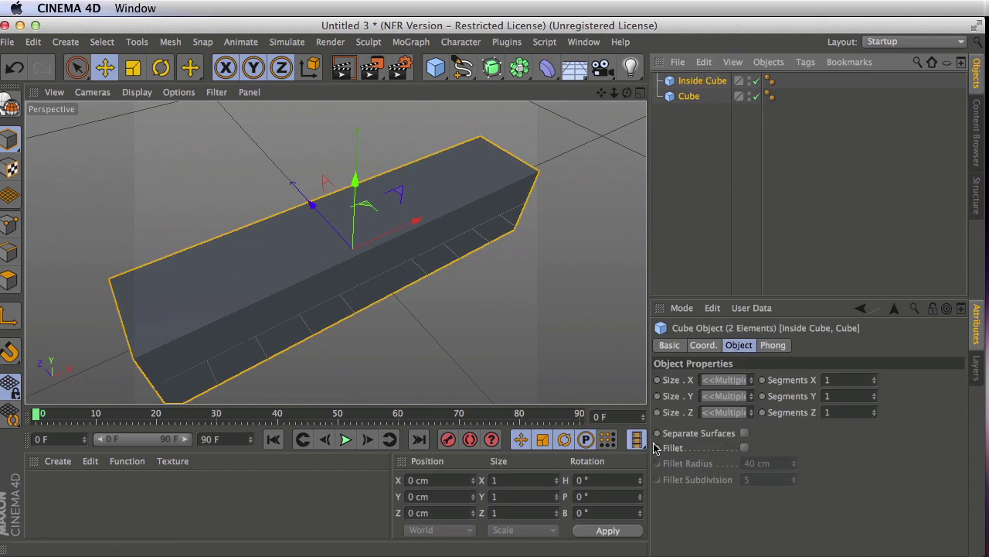
pyautogui.click(745, 447)
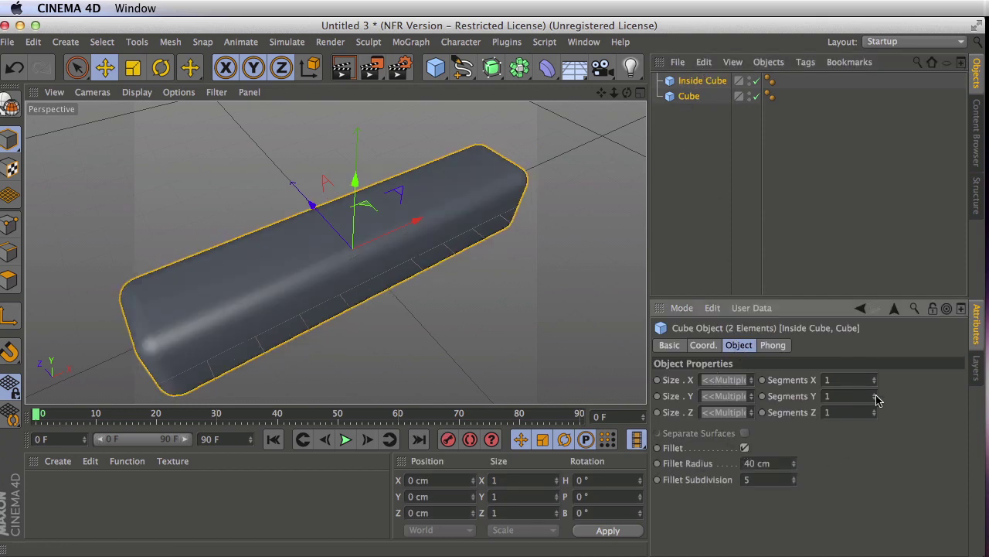
pyautogui.moveTo(795, 465); pyautogui.dragTo(799, 503)
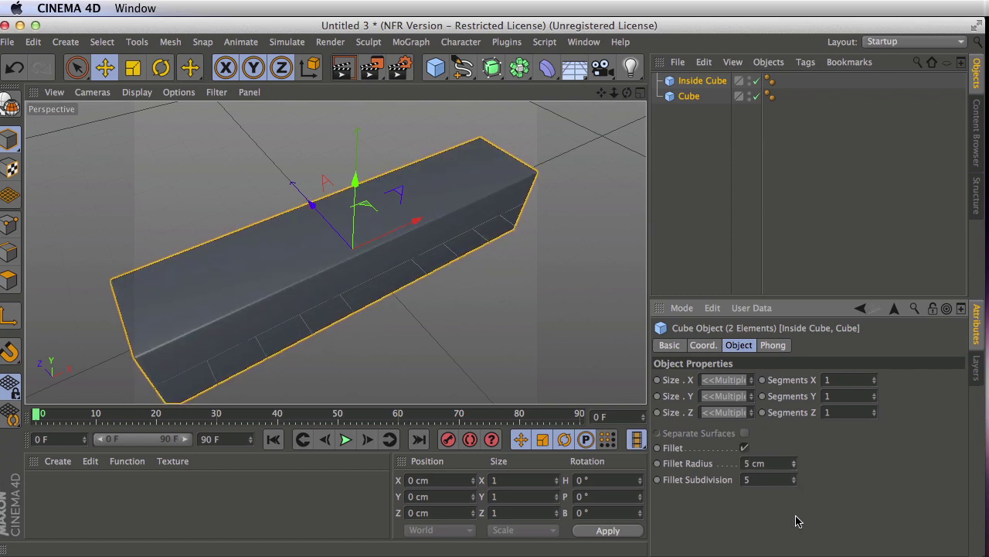
pyautogui.moveTo(799, 522); pyautogui.dragTo(798, 516)
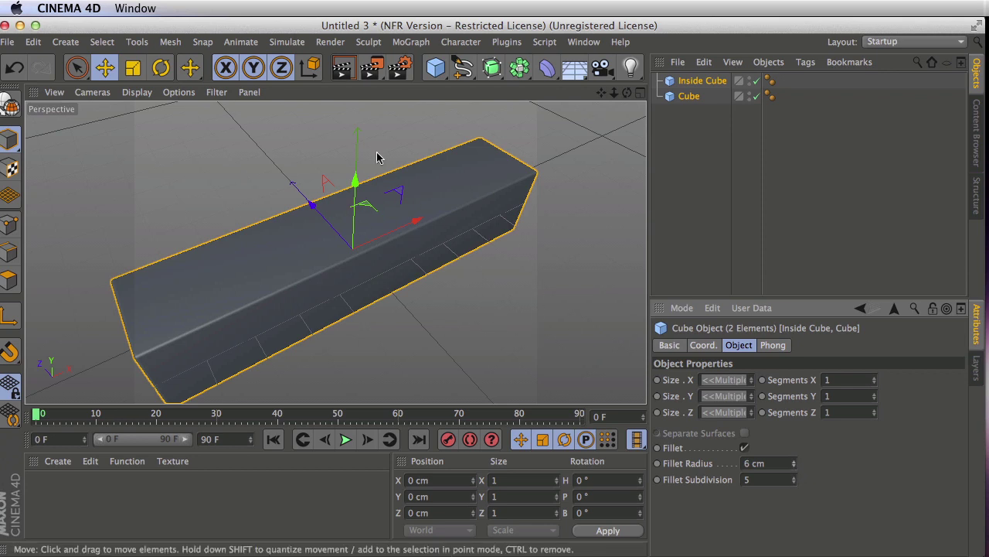
pyautogui.keyDown('alt'); pyautogui.moveTo(488, 254); pyautogui.dragTo(525, 164); pyautogui.keyUp('alt')
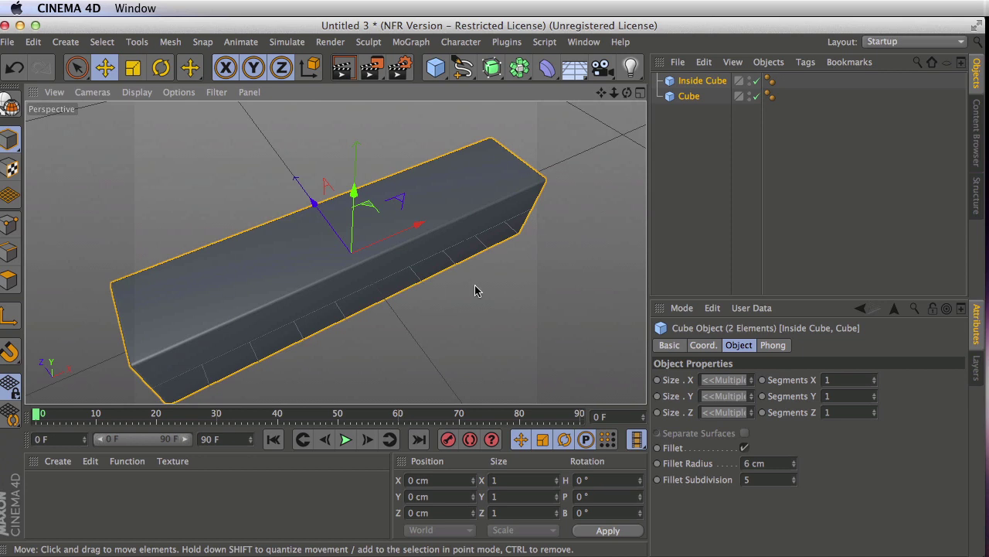
# Set the render output to the Film/Video preset HDV/HDTV 720 29.97 and close the render settings.
pyautogui.click(399, 68)
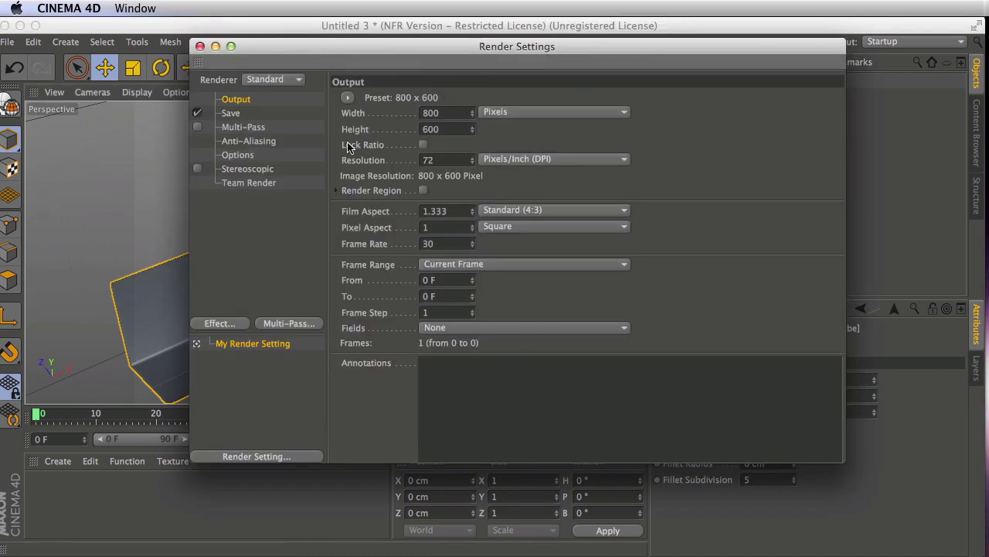
pyautogui.moveTo(490, 52); pyautogui.dragTo(534, 63)
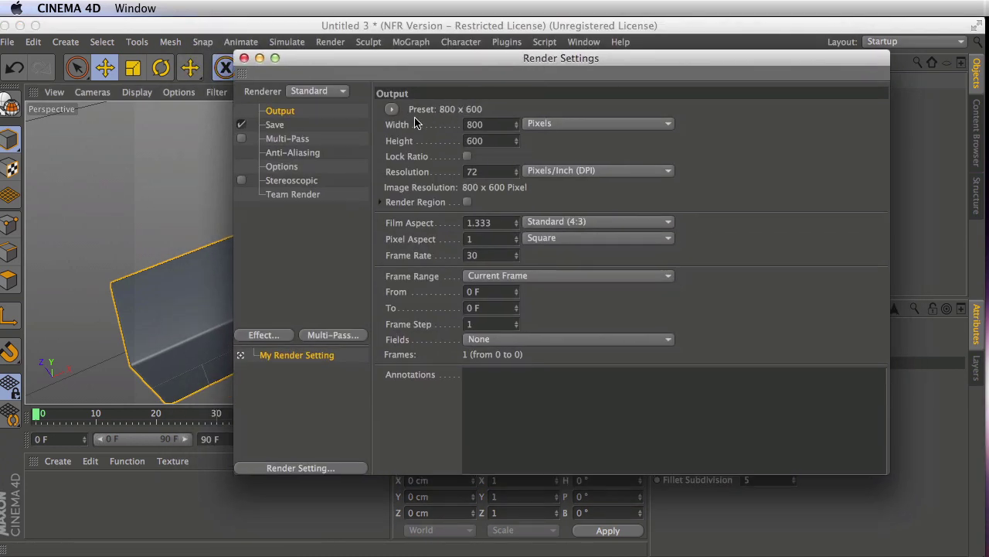
pyautogui.click(391, 110)
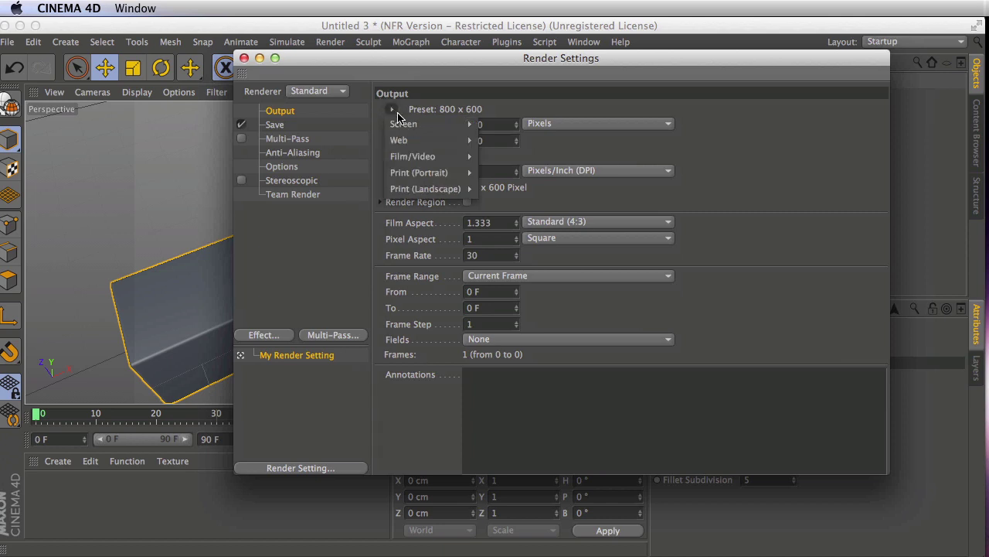
pyautogui.moveTo(413, 157)
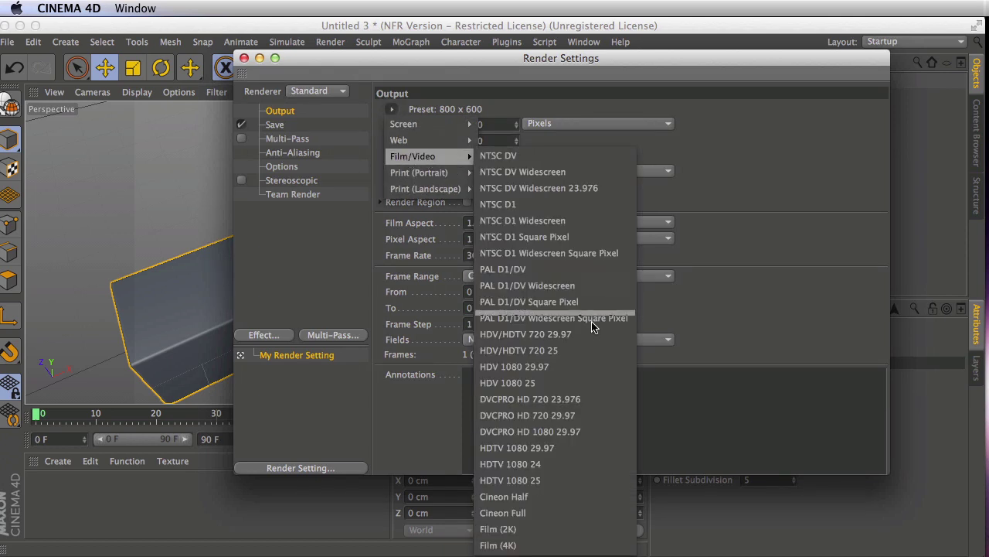
pyautogui.click(570, 417)
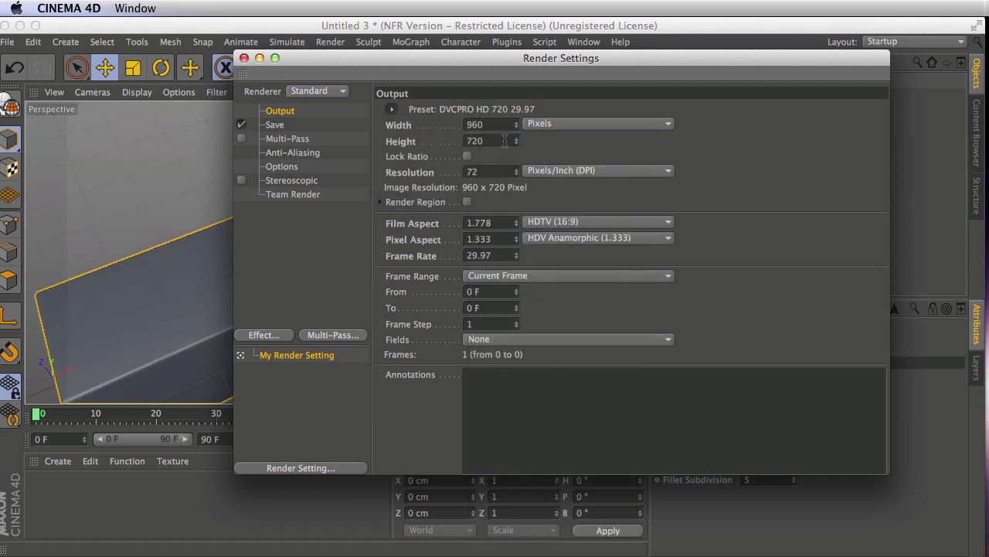
pyautogui.click(391, 110)
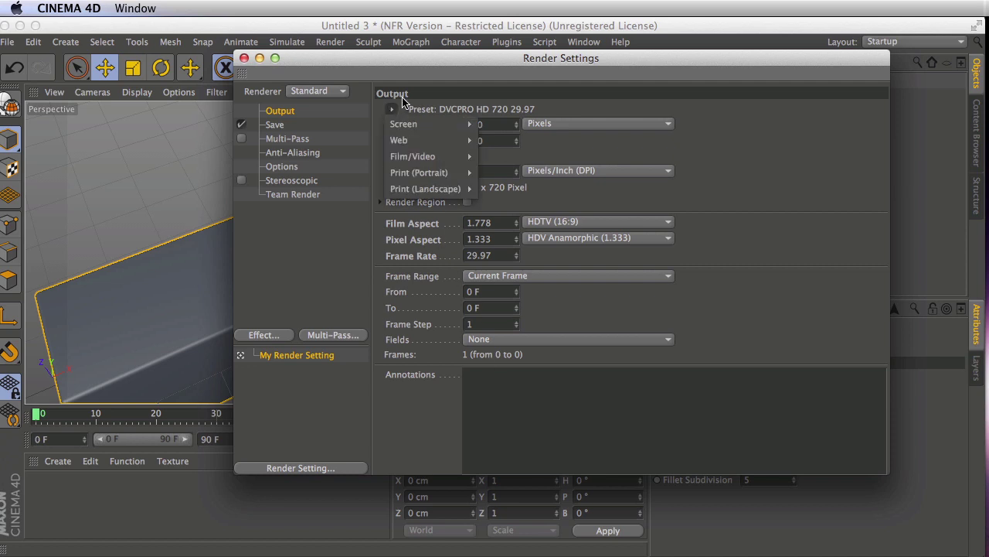
pyautogui.moveTo(433, 156)
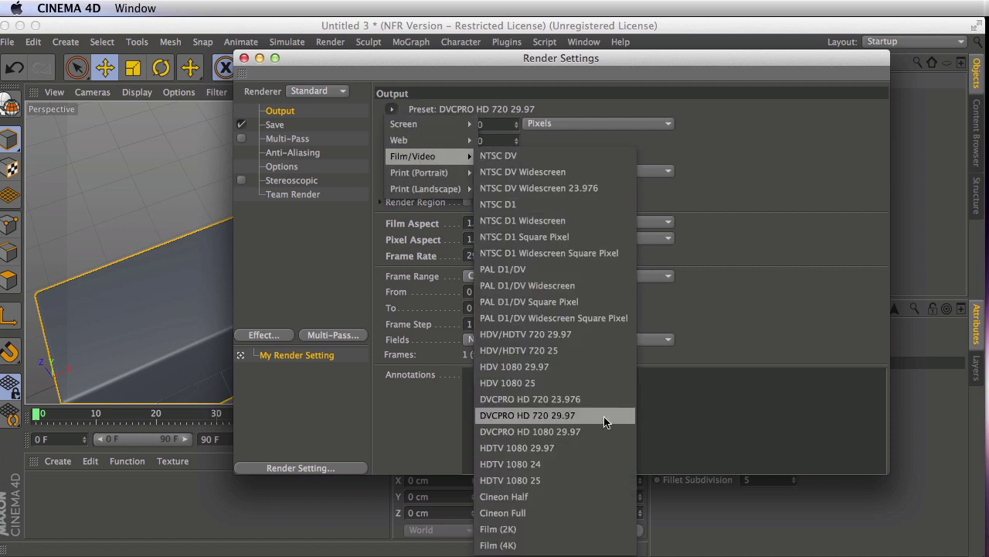
pyautogui.click(594, 335)
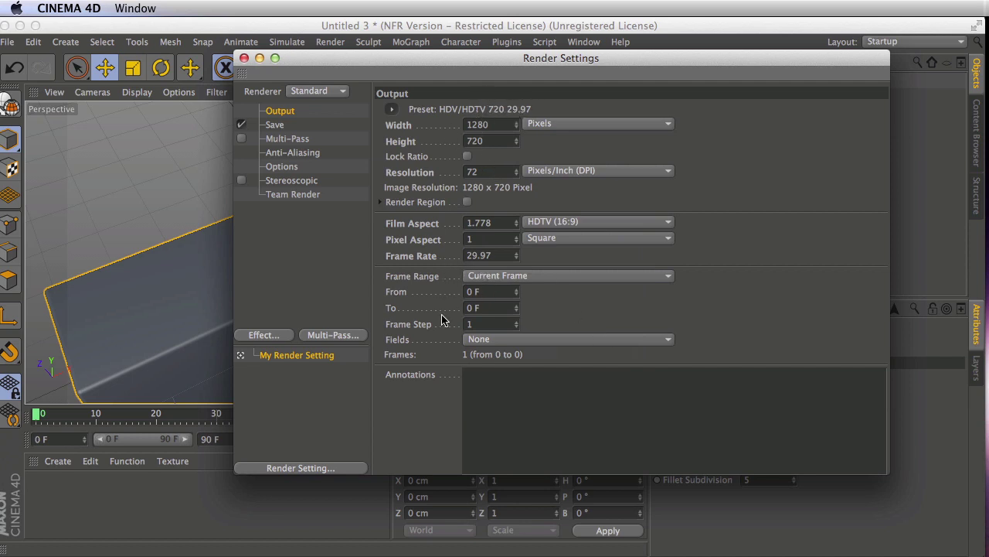
pyautogui.press('super+w')
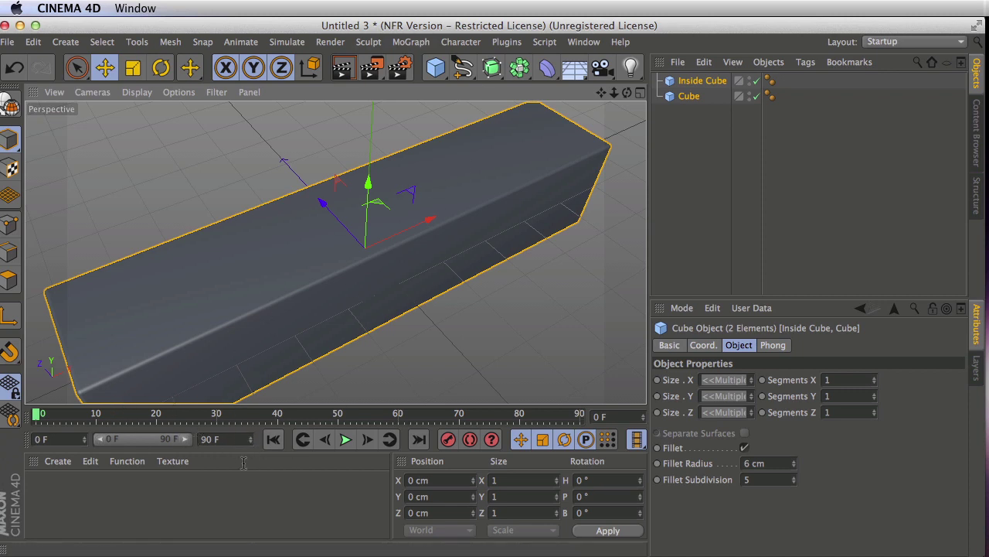
# Extend the timeline and its visible range to frame 300 and scrub through the whole range.
pyautogui.click(234, 439)
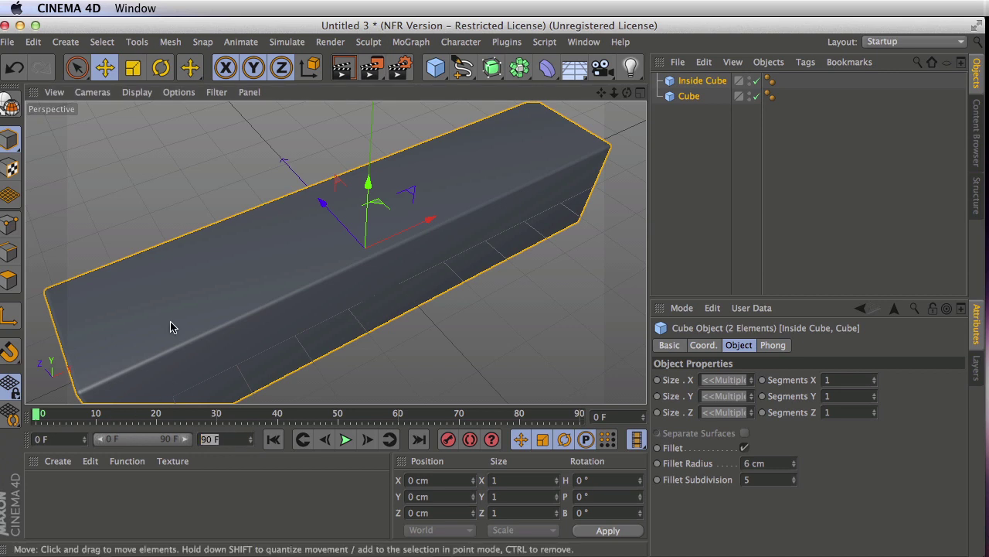
pyautogui.write('300')
pyautogui.press('Return')
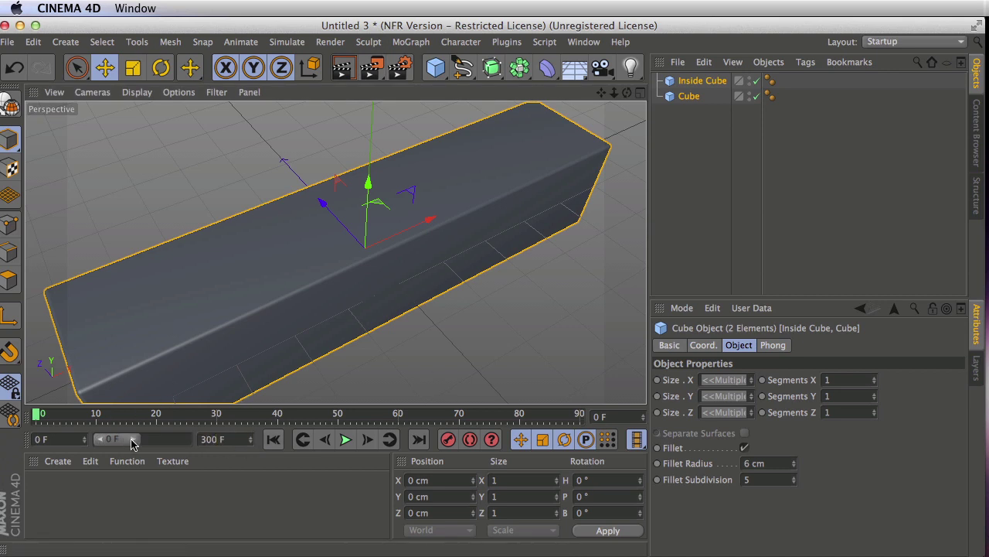
pyautogui.moveTo(47, 415); pyautogui.dragTo(13, 417)
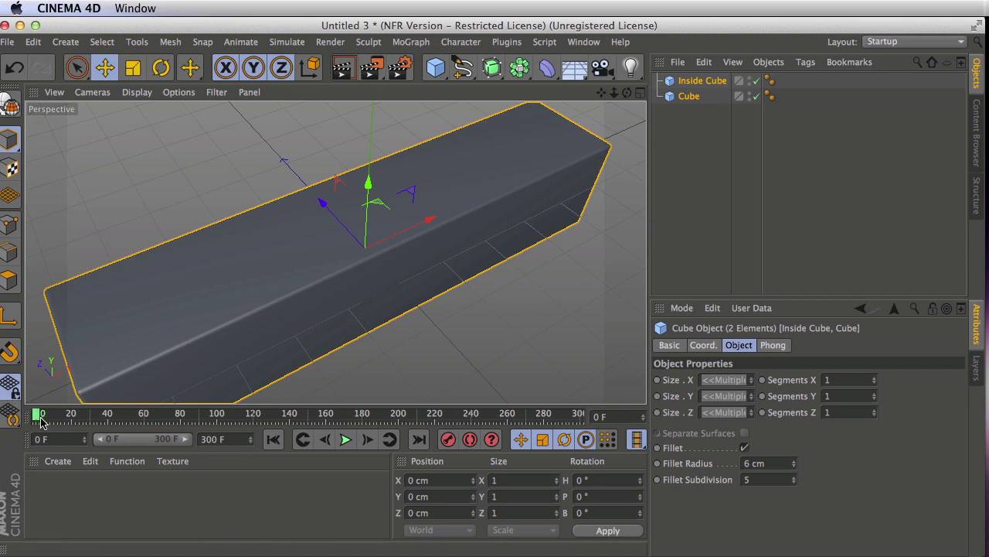
pyautogui.moveTo(37, 417); pyautogui.dragTo(580, 416)
pyautogui.moveTo(38, 423); pyautogui.dragTo(602, 418)
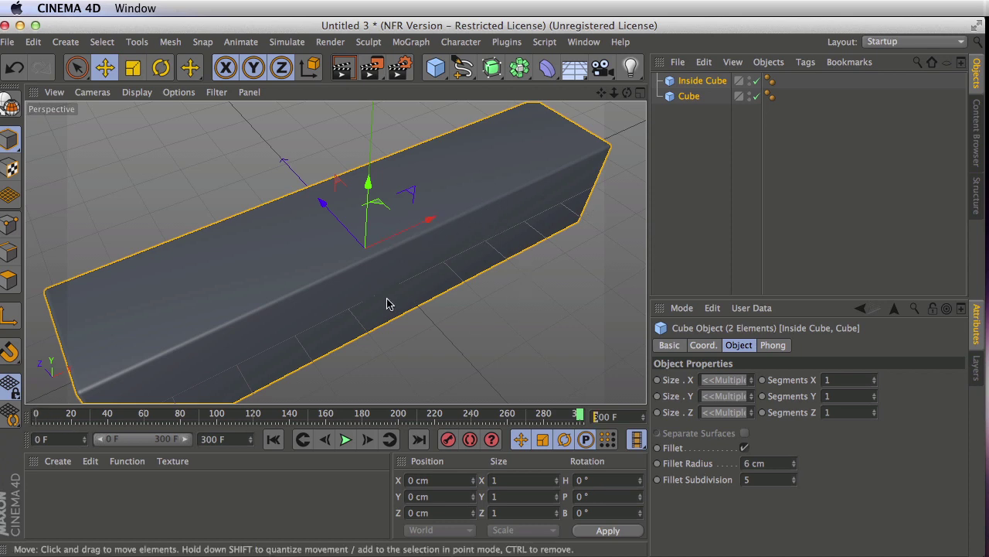
# Deselect the cubes and start an interactive render region that covers the whole perspective view.
pyautogui.click(457, 307)
pyautogui.hotkey('alt', 'r')
pyautogui.moveTo(489, 326); pyautogui.dragTo(761, 402)
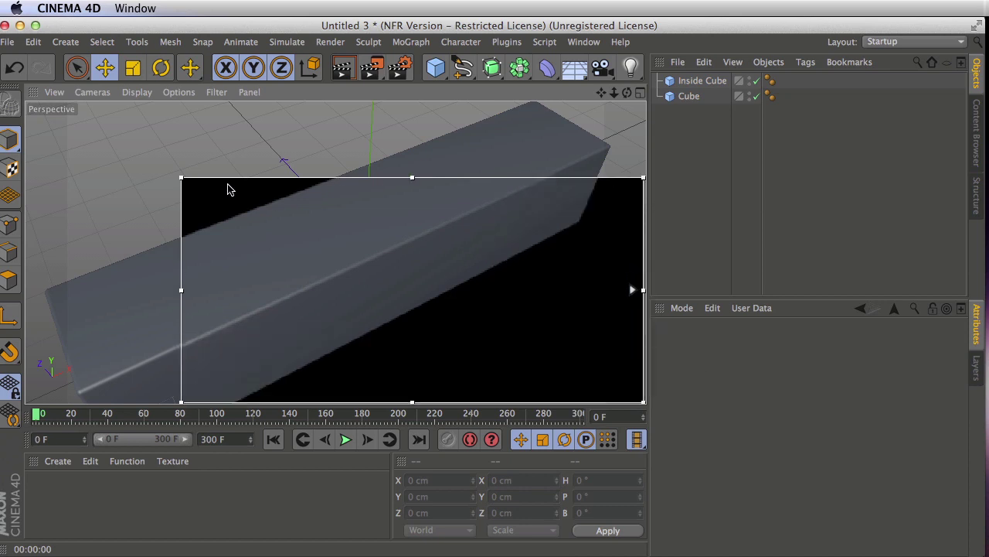
pyautogui.moveTo(181, 178); pyautogui.dragTo(27, 101)
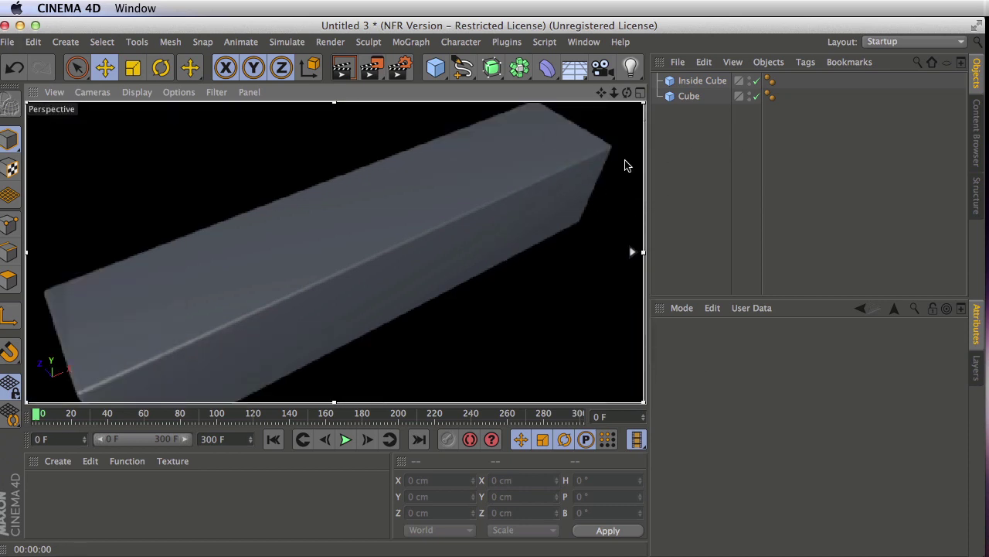
# Group both cubes under a null object and rename the group "Cubes".
pyautogui.press('super+a')
pyautogui.hotkey('alt', 'g')
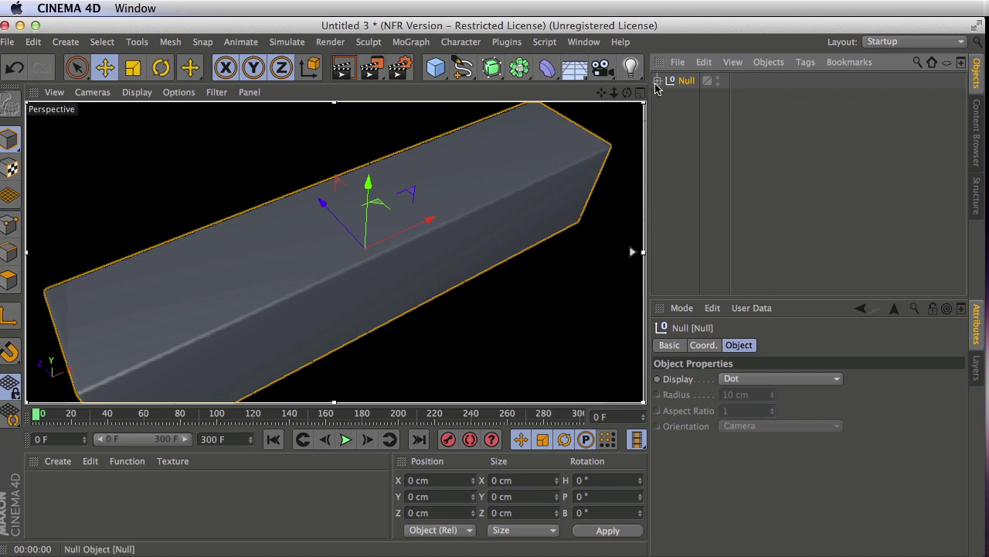
pyautogui.click(656, 81)
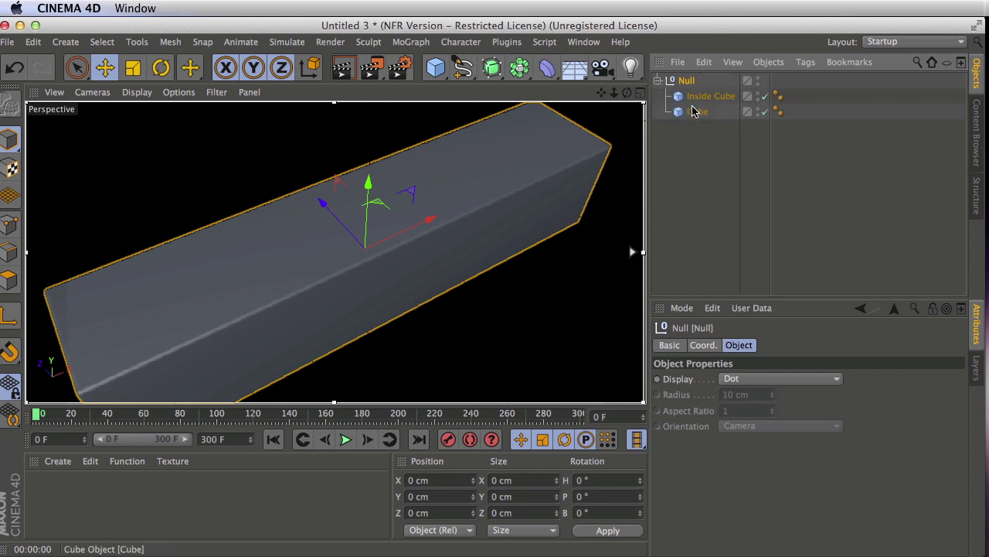
pyautogui.moveTo(720, 136); pyautogui.dragTo(686, 94)
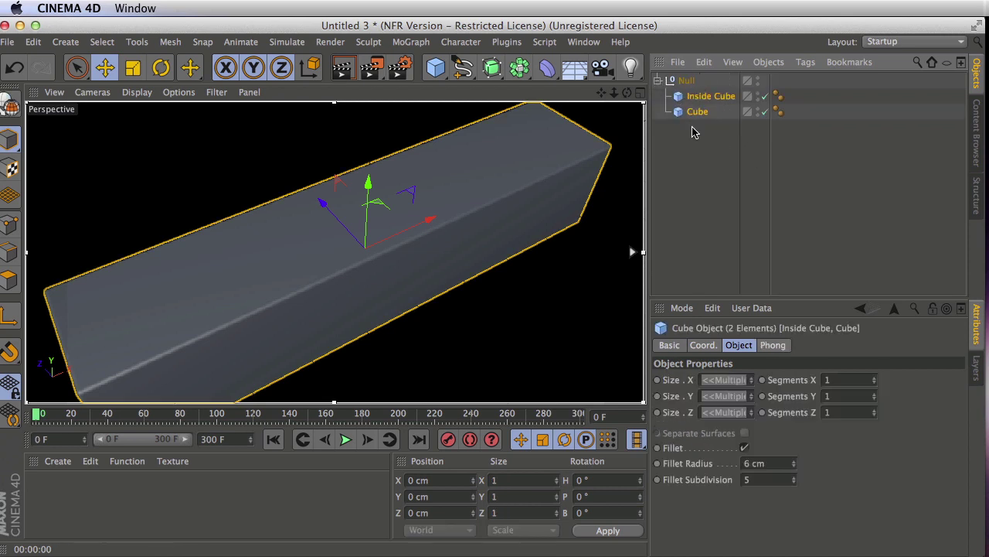
pyautogui.doubleClick(687, 81)
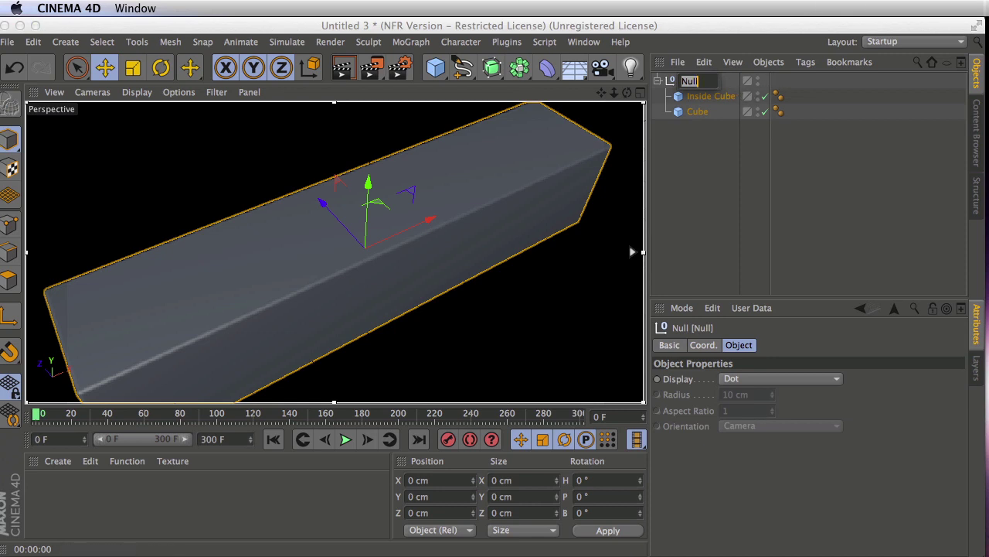
pyautogui.write('Cubes')
pyautogui.press('Return')
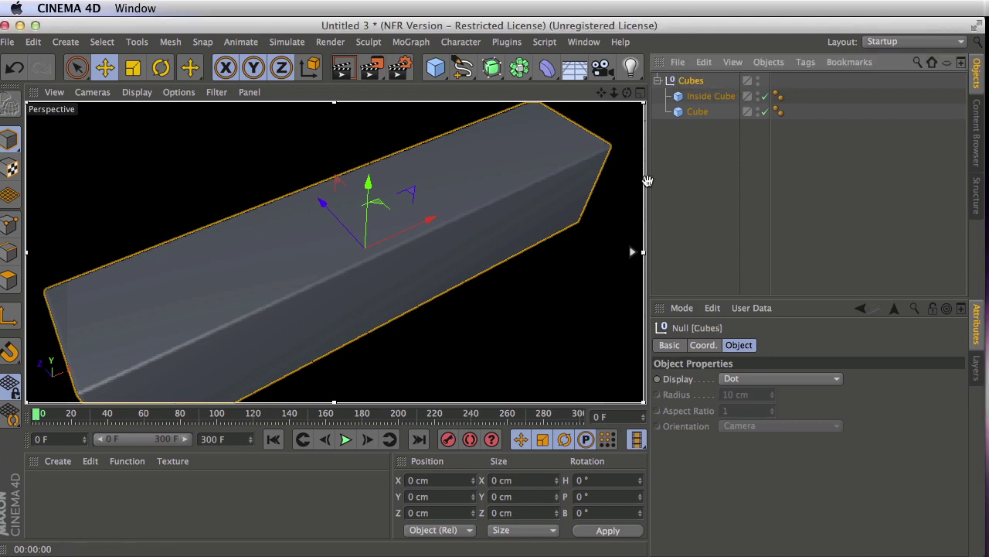
# Add a camera to the scene, look through it and frame the bar closer and diagonally, with nothing selected.
pyautogui.keyDown('alt'); pyautogui.moveTo(519, 276); pyautogui.dragTo(507, 257); pyautogui.keyUp('alt')
pyautogui.moveTo(601, 68); pyautogui.dragTo(663, 90)
pyautogui.click(768, 80)
pyautogui.keyDown('alt'); pyautogui.moveTo(549, 200); pyautogui.dragTo(557, 283); pyautogui.keyUp('alt')
pyautogui.click(542, 241)
pyautogui.press('super+z')
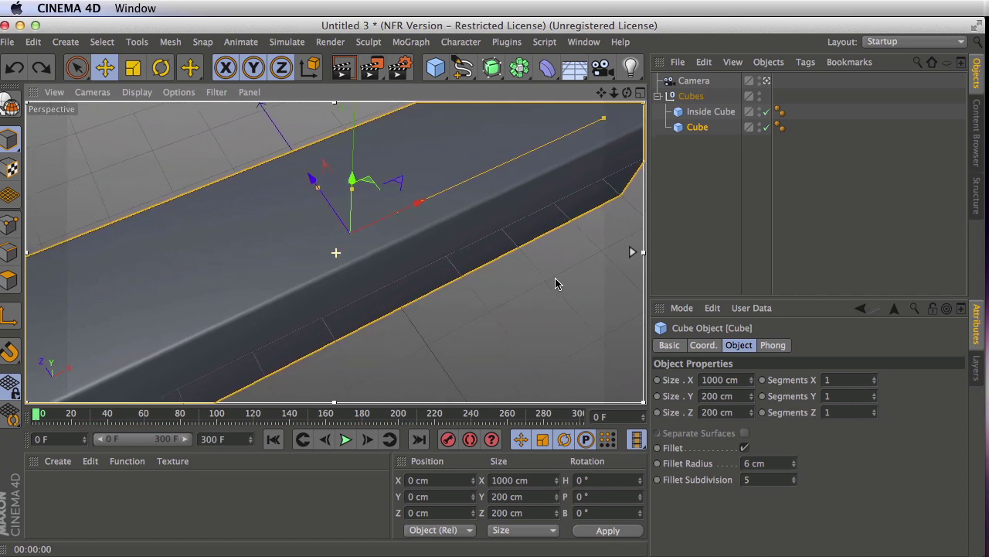
pyautogui.click(726, 192)
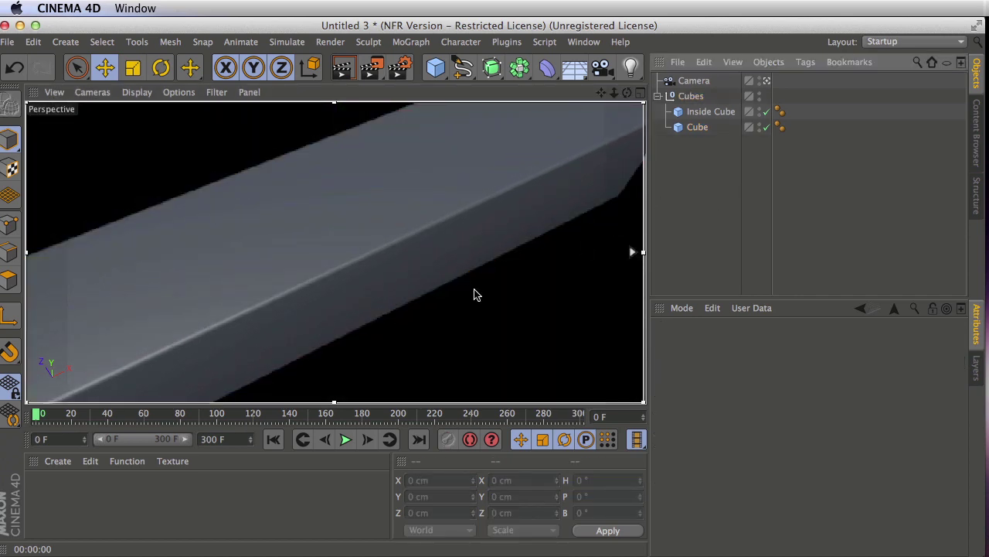
# Keyframe the pitch rotation of the Cubes group at 0° on frame 0.
pyautogui.click(690, 96)
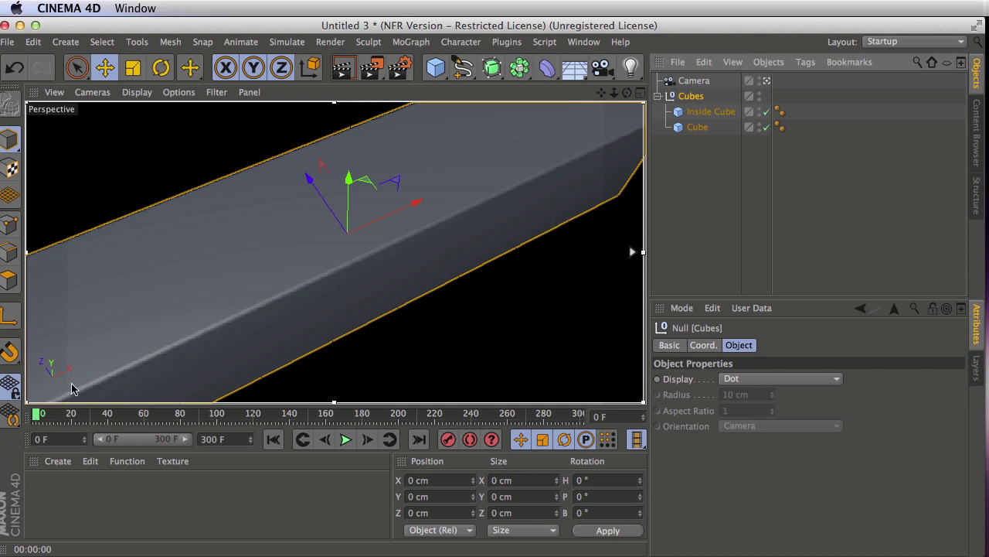
pyautogui.click(40, 415)
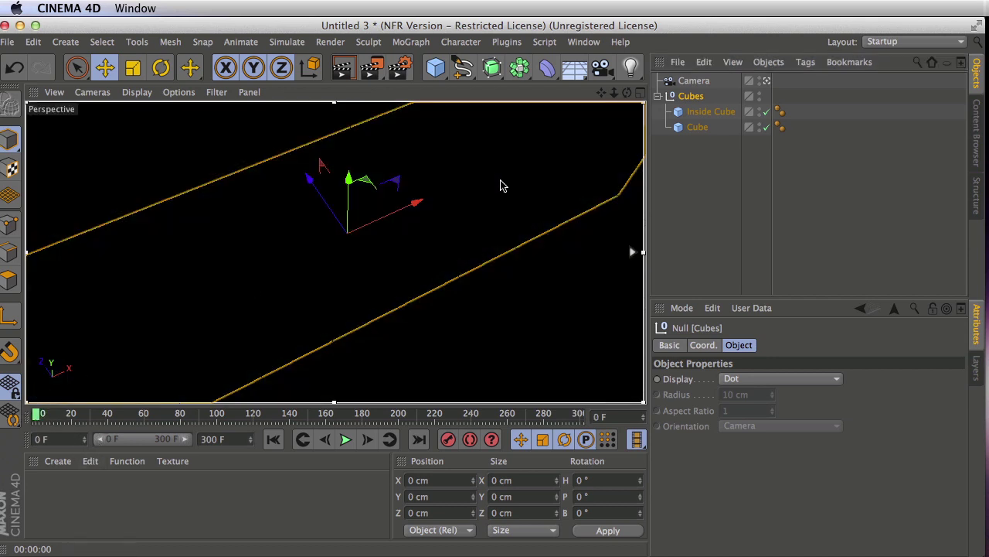
pyautogui.click(701, 346)
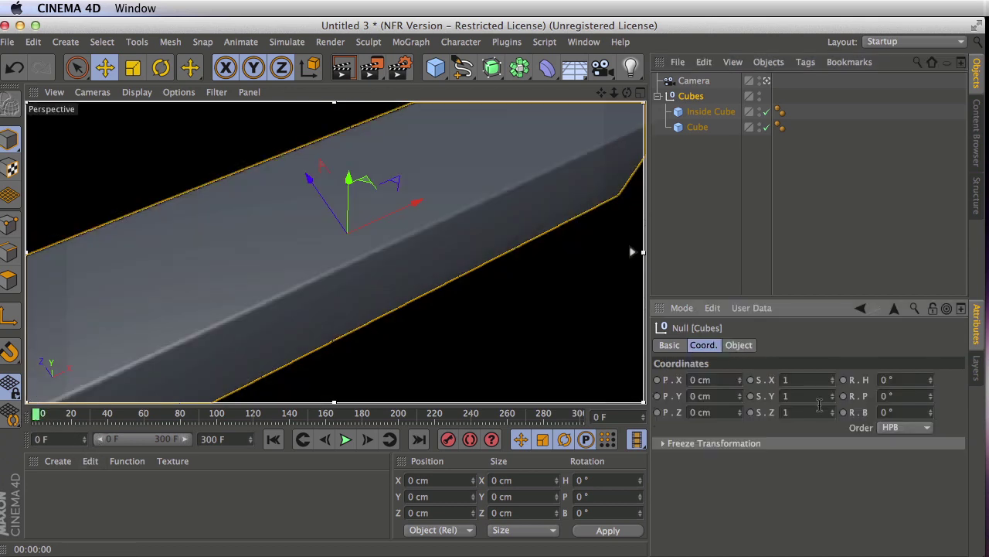
pyautogui.moveTo(931, 395); pyautogui.dragTo(155, 451)
pyautogui.moveTo(43, 415)
pyautogui.mouseDown()
pyautogui.moveTo(73, 419)
pyautogui.moveTo(36, 414)
pyautogui.mouseUp()
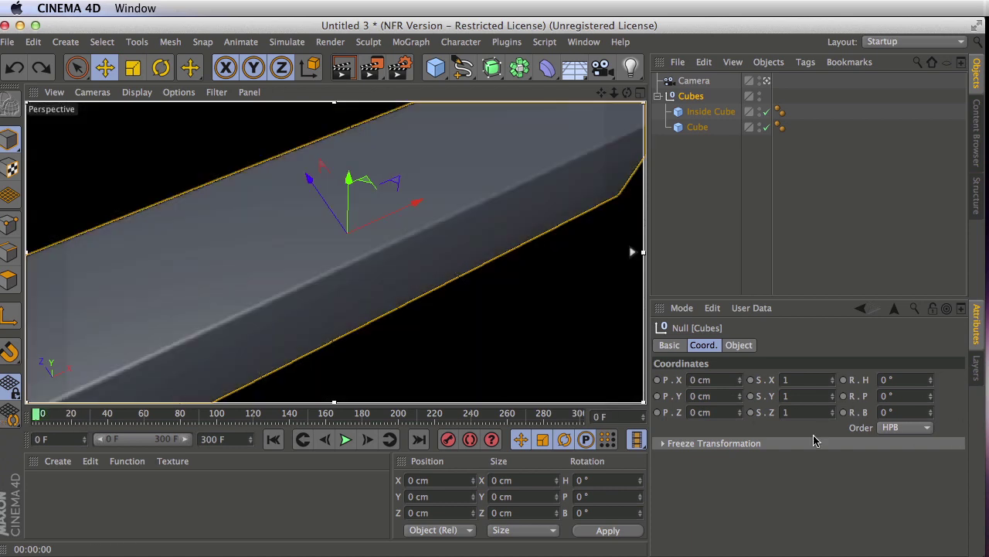
pyautogui.click(844, 396)
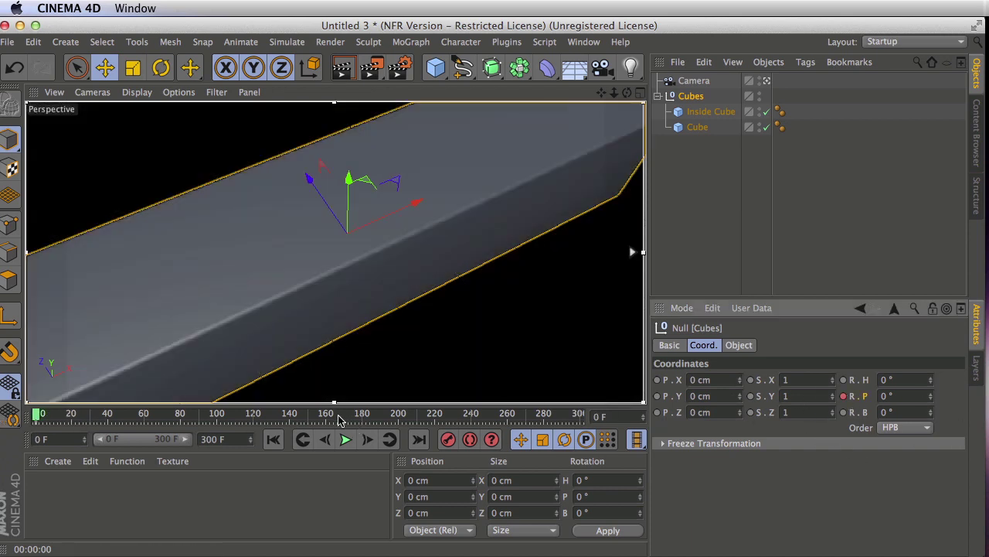
# Set the Cubes group's pitch rotation to 360° at frame 300 and keyframe it.
pyautogui.moveTo(400, 418); pyautogui.dragTo(582, 416)
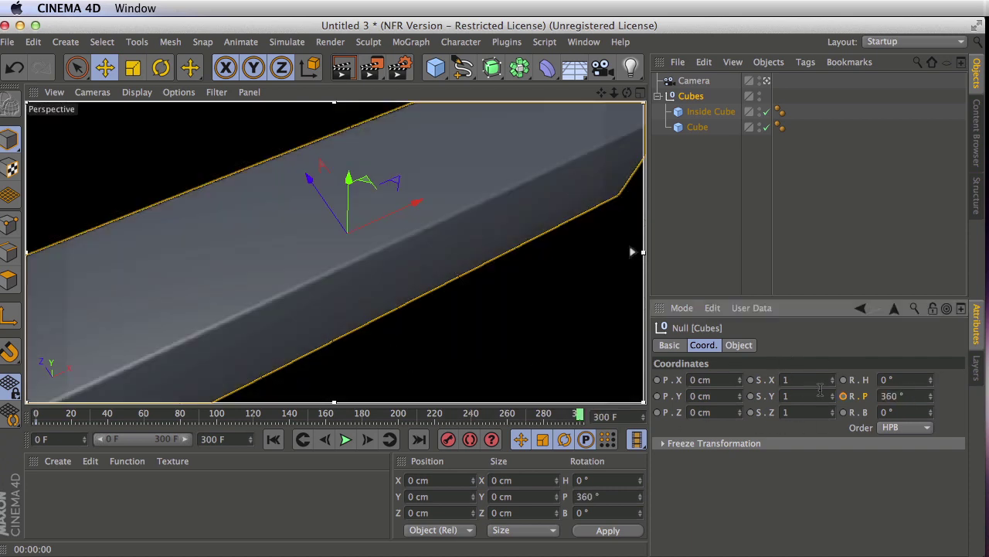
pyautogui.moveTo(152, 417); pyautogui.dragTo(617, 402)
pyautogui.hotkey('ctrl', 'r')
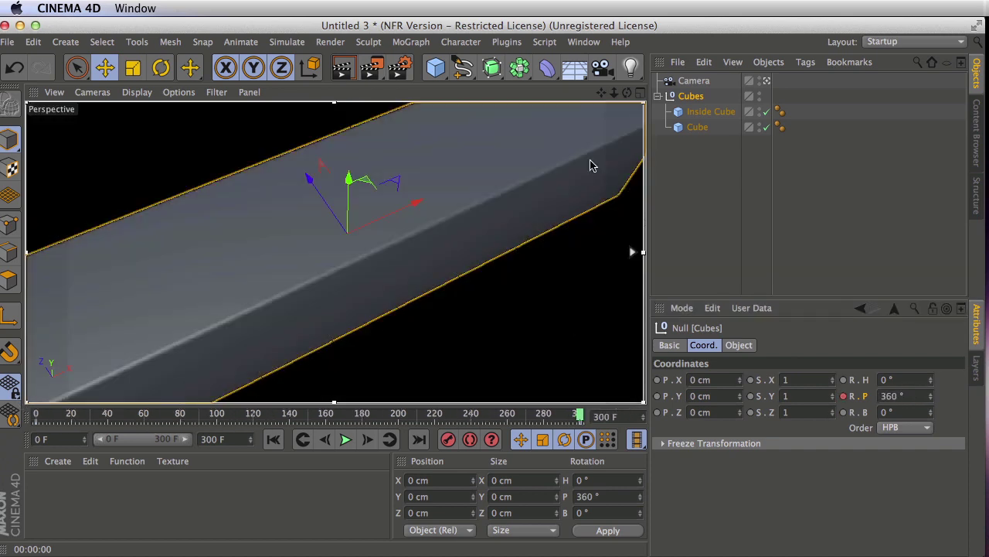
# Open the Timeline window and expand the Cubes group down to its pitch rotation track.
pyautogui.click(584, 42)
pyautogui.click(611, 174)
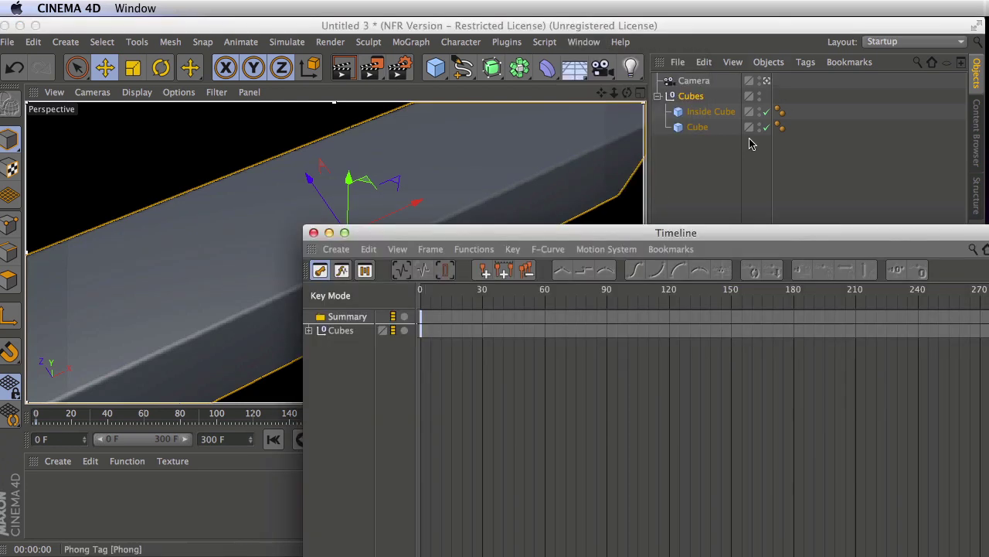
pyautogui.moveTo(576, 146); pyautogui.dragTo(475, 35)
pyautogui.click(112, 123)
pyautogui.click(121, 138)
pyautogui.press('super+w')
pyautogui.click(586, 42)
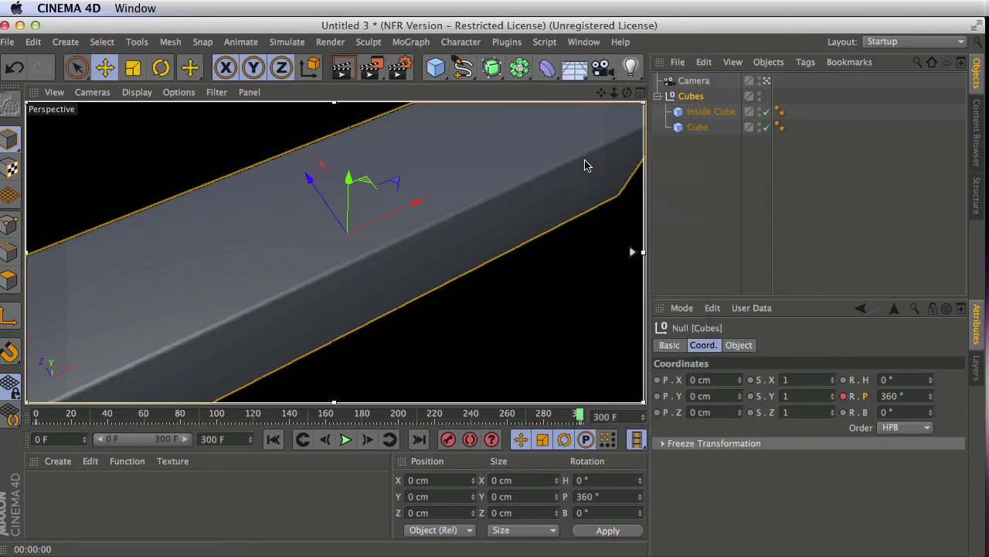
pyautogui.click(599, 175)
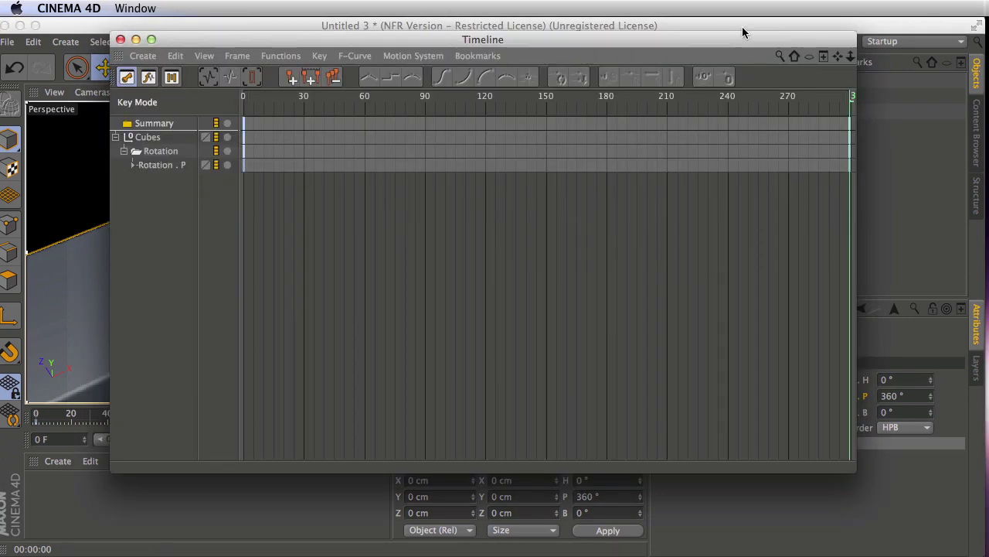
# Show the pitch rotation curve, select both its keys and set their interpolation to Linear.
pyautogui.moveTo(742, 36); pyautogui.dragTo(753, 99)
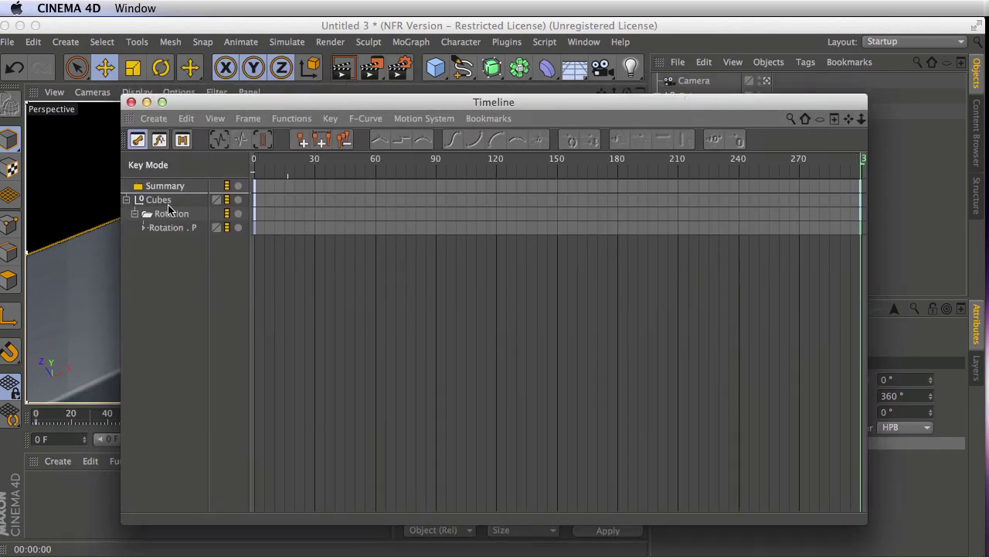
pyautogui.click(144, 228)
pyautogui.click(522, 261)
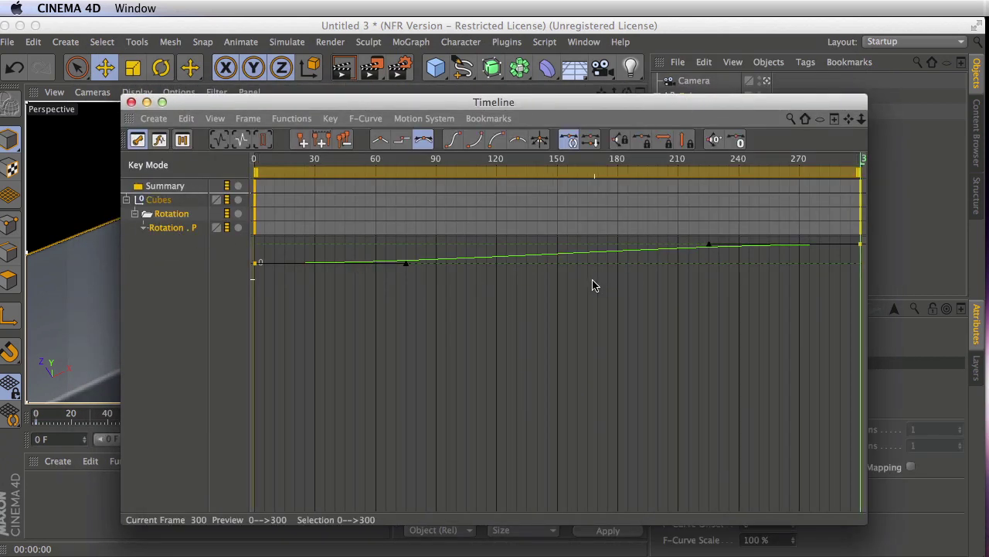
pyautogui.press('h')
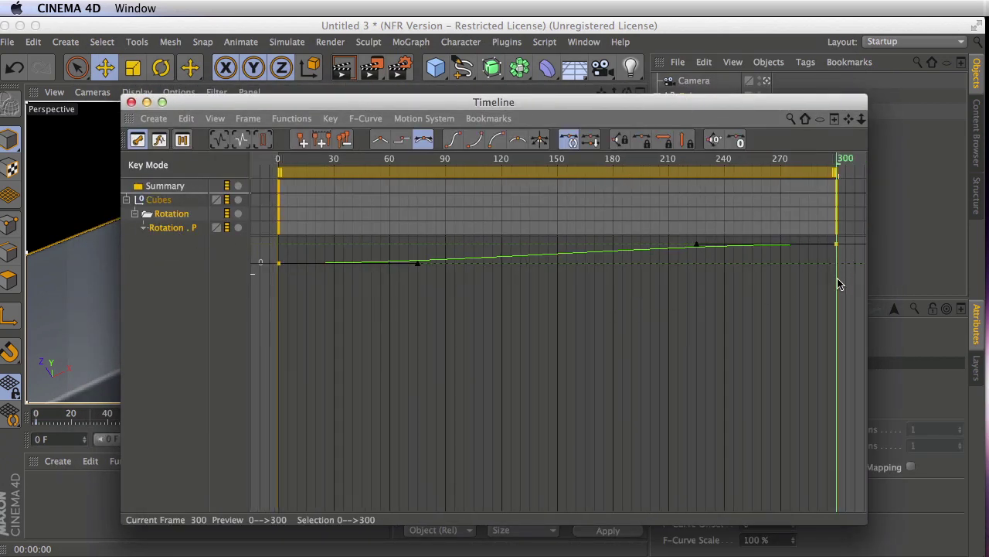
pyautogui.moveTo(264, 310); pyautogui.dragTo(870, 196)
pyautogui.click(331, 119)
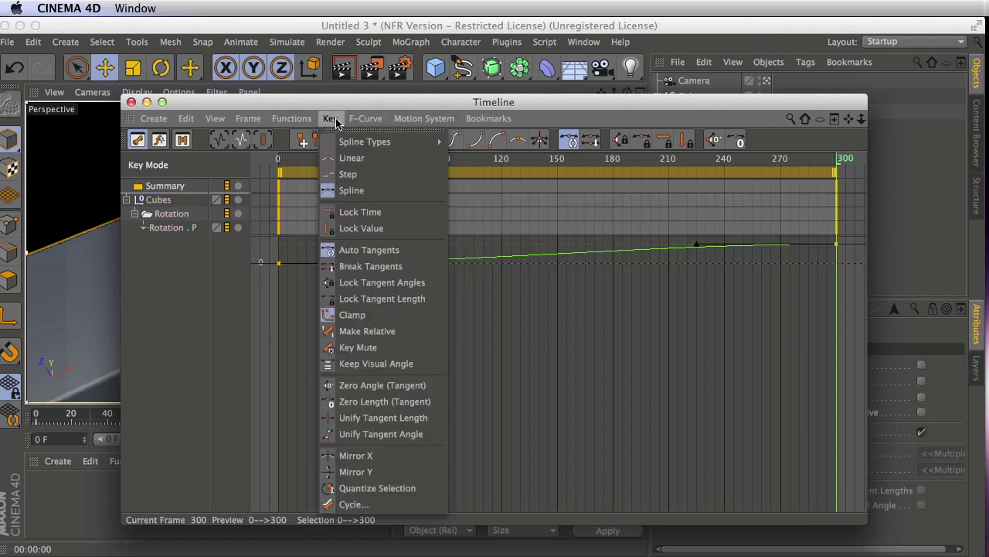
pyautogui.click(364, 158)
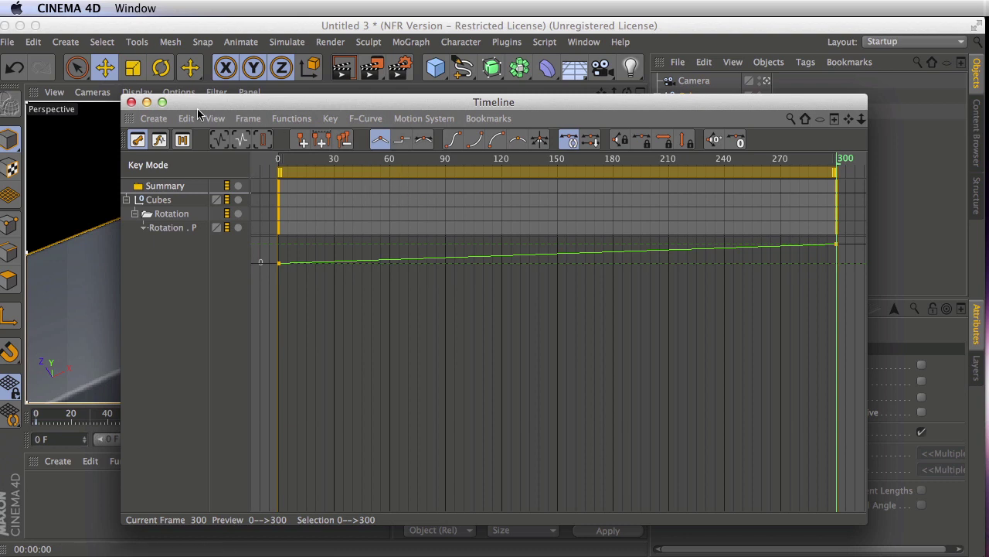
# Close the Timeline window, end the animation at frame 299 and play back the bar's rotation.
pyautogui.click(130, 102)
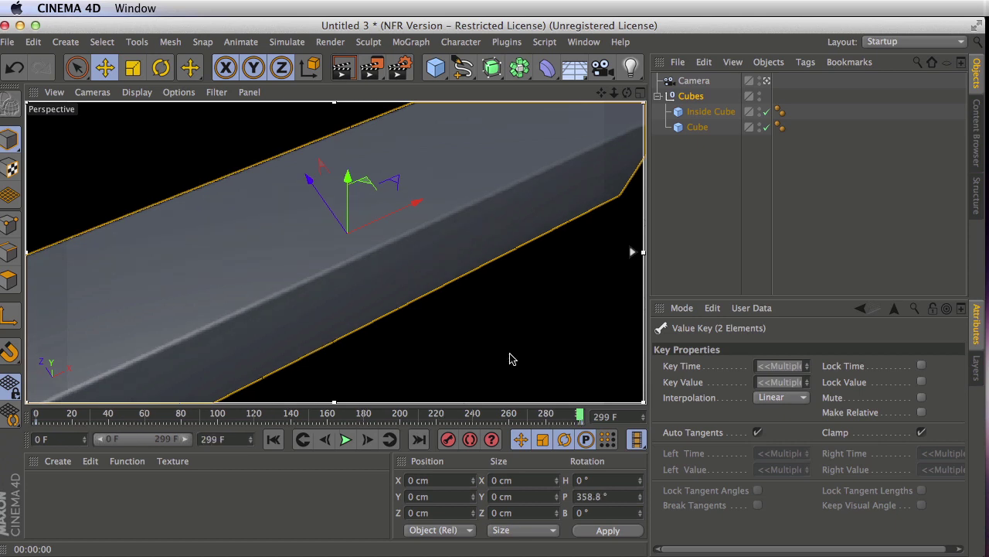
pyautogui.click(345, 439)
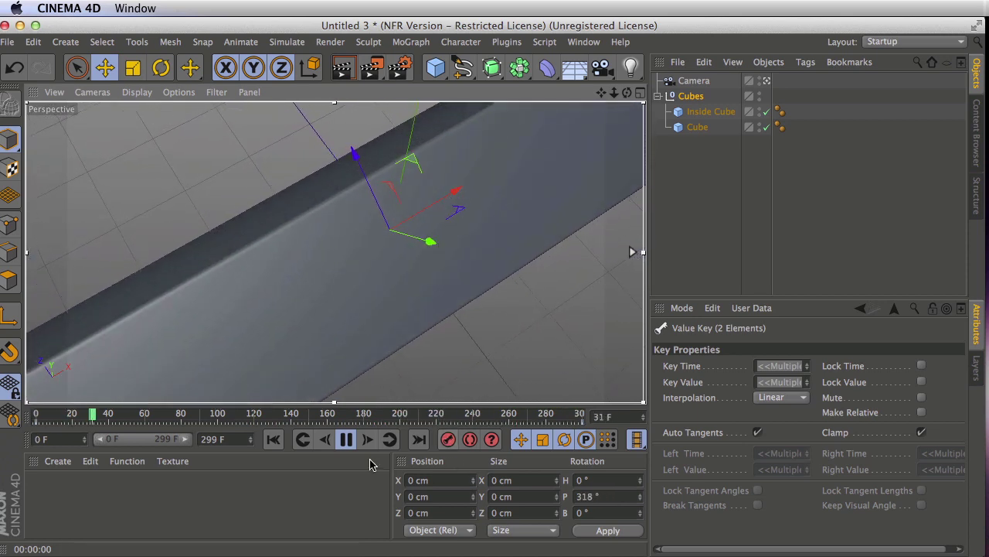
pyautogui.click(345, 439)
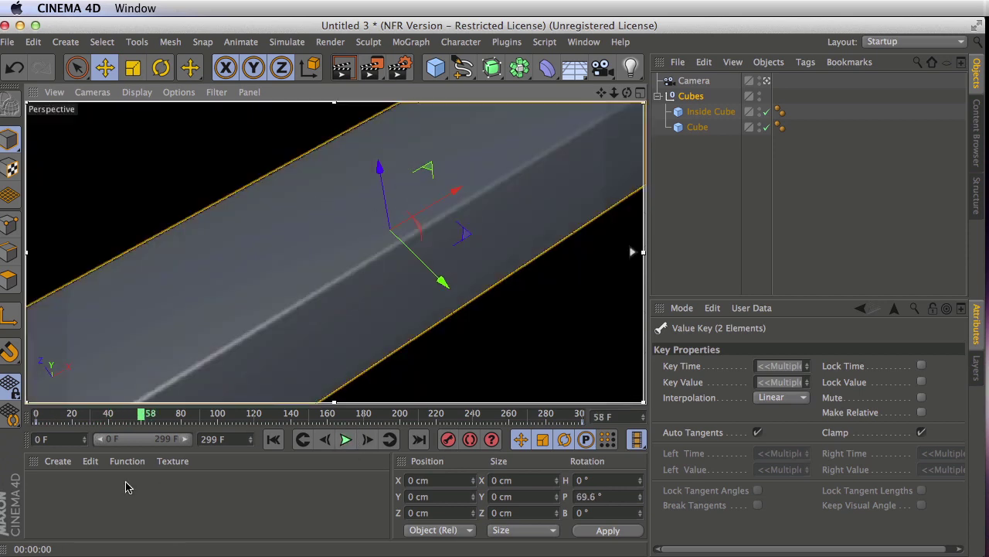
# Create a new material and apply it to the Cubes group.
pyautogui.click(58, 460)
pyautogui.click(68, 484)
pyautogui.moveTo(42, 491)
pyautogui.mouseDown()
pyautogui.moveTo(205, 447)
pyautogui.moveTo(698, 90)
pyautogui.moveTo(708, 96)
pyautogui.mouseUp()
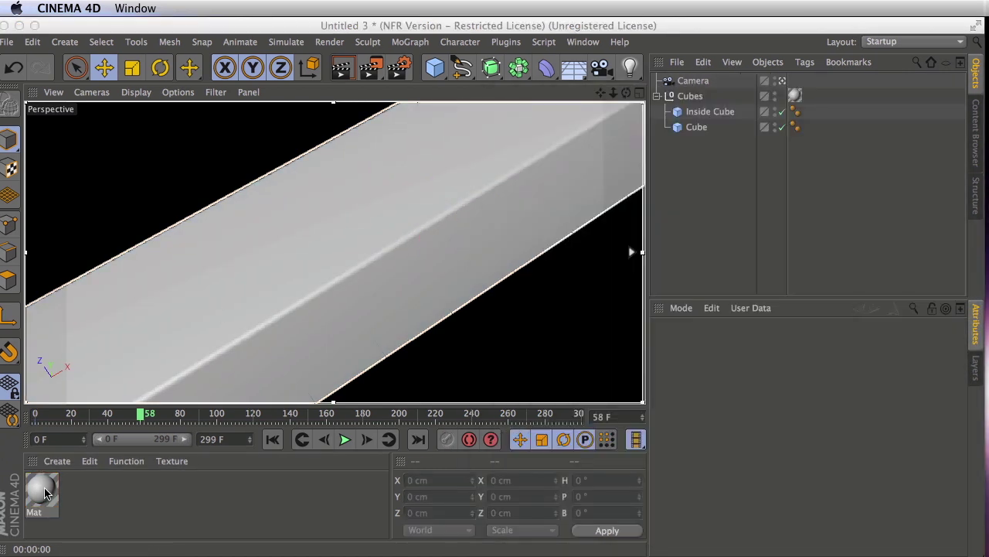
# Open the new material in the Material Editor and rename it "Cubes".
pyautogui.doubleClick(43, 492)
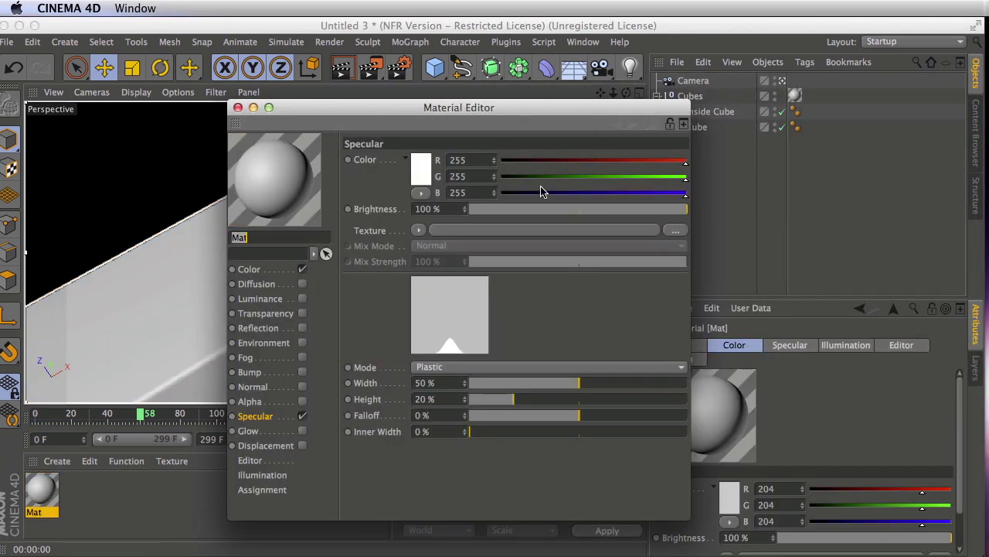
pyautogui.moveTo(510, 115); pyautogui.dragTo(702, 120)
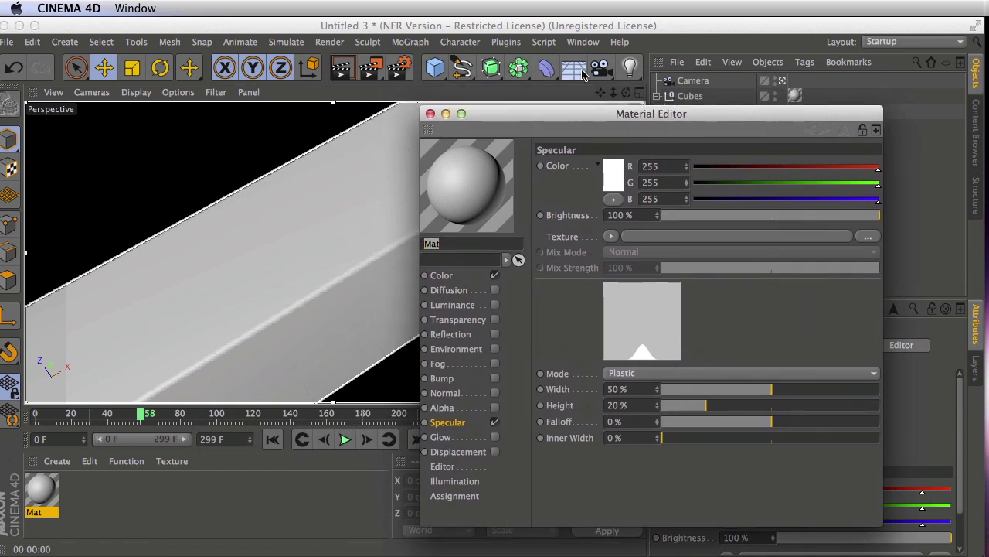
pyautogui.write('c')
pyautogui.press('Return')
# Set the Cubes material's base color to a blue with RGB 26, 123, 227.
pyautogui.click(442, 275)
pyautogui.moveTo(696, 114); pyautogui.dragTo(716, 109)
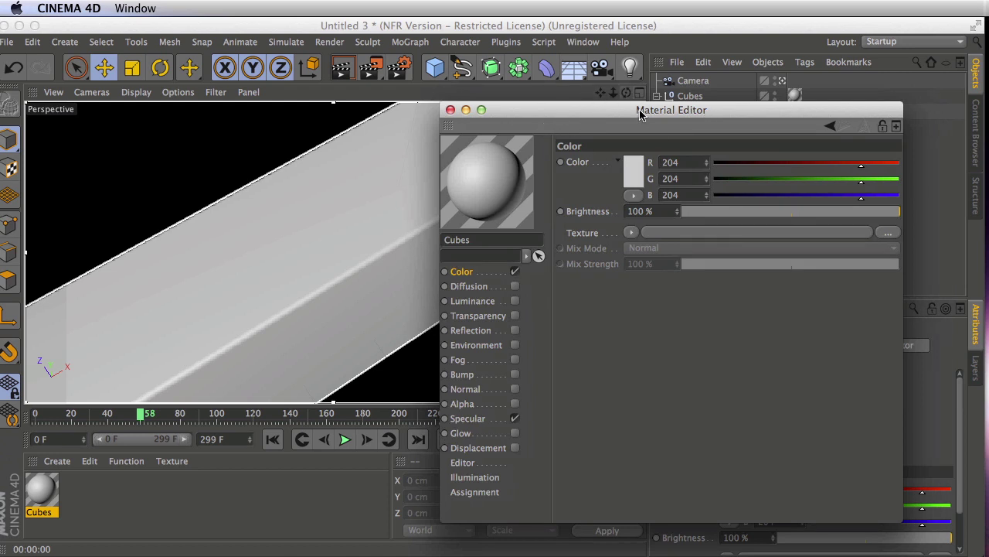
pyautogui.moveTo(642, 114); pyautogui.dragTo(611, 148)
pyautogui.click(589, 168)
pyautogui.click(664, 168)
pyautogui.moveTo(664, 169); pyautogui.dragTo(661, 170)
pyautogui.moveTo(585, 190); pyautogui.dragTo(628, 195)
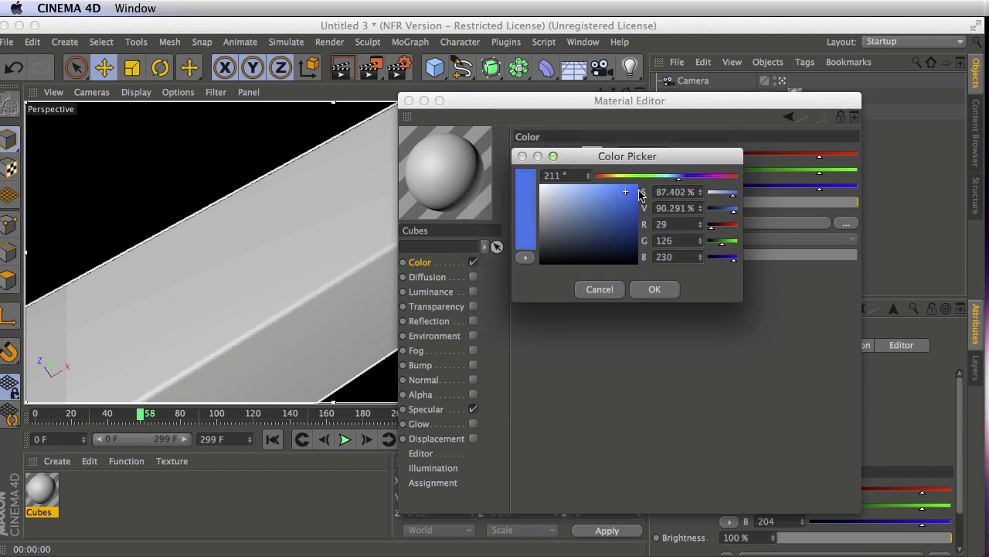
pyautogui.moveTo(683, 154); pyautogui.dragTo(697, 158)
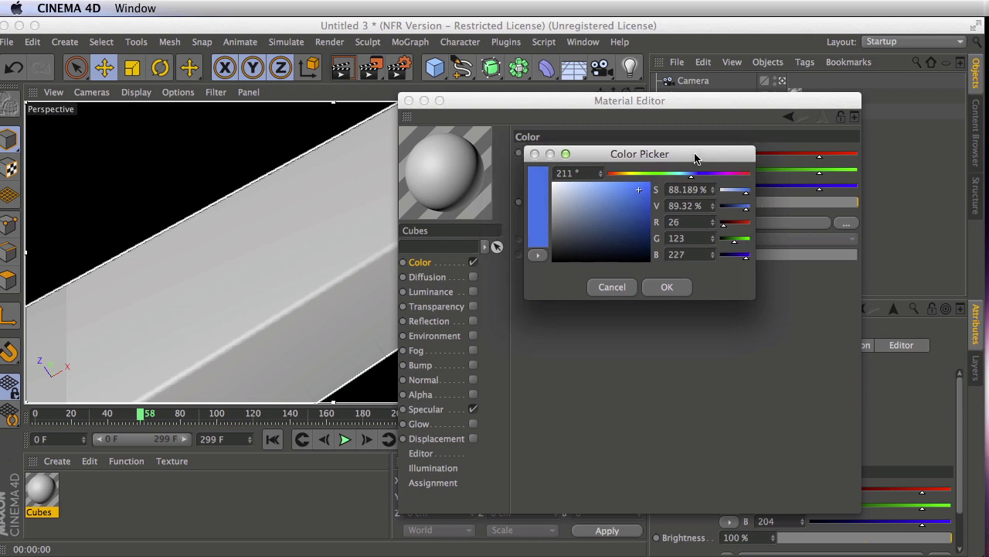
pyautogui.click(662, 286)
pyautogui.moveTo(720, 109); pyautogui.dragTo(808, 102)
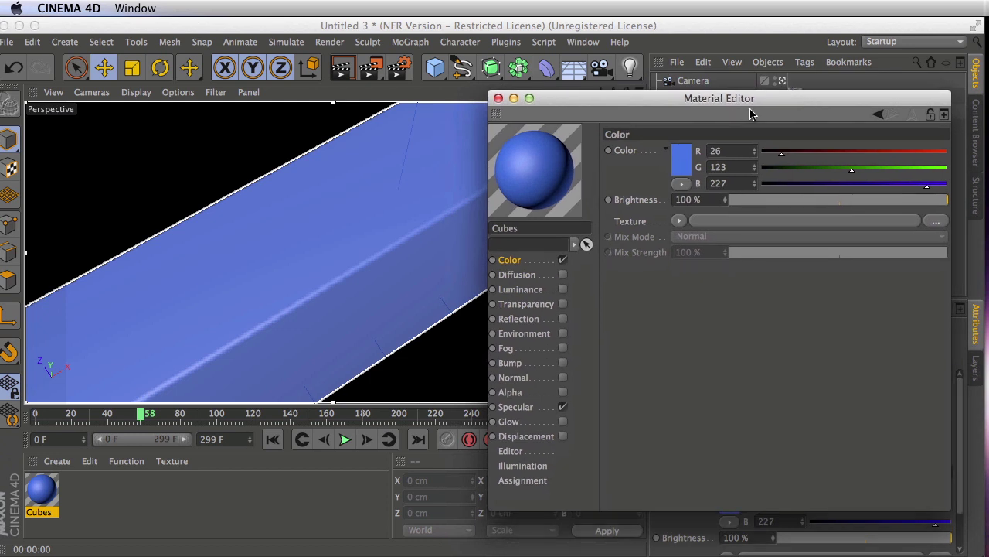
# Enable transparency on the Cubes material and set its refraction to 1.2.
pyautogui.click(522, 305)
pyautogui.click(510, 259)
pyautogui.click(539, 306)
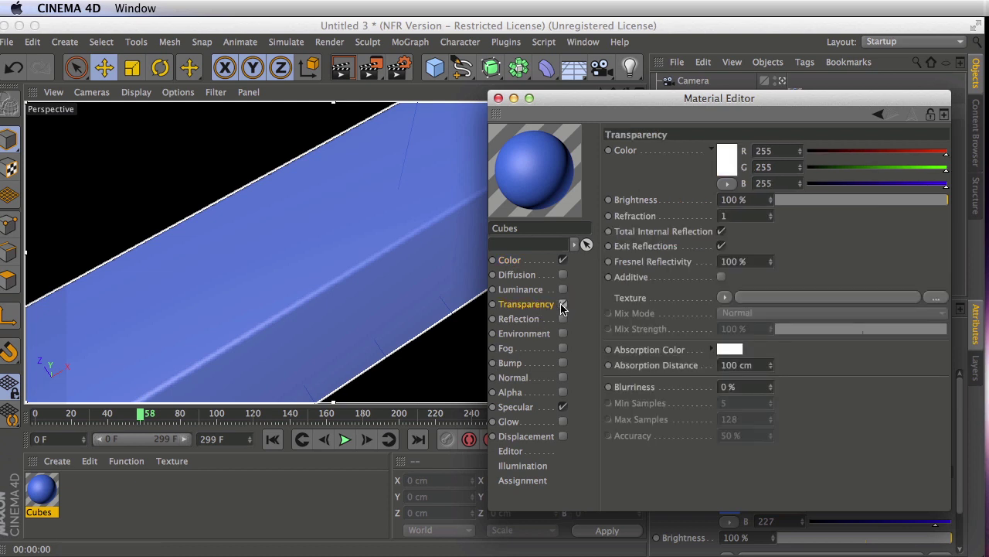
pyautogui.click(563, 304)
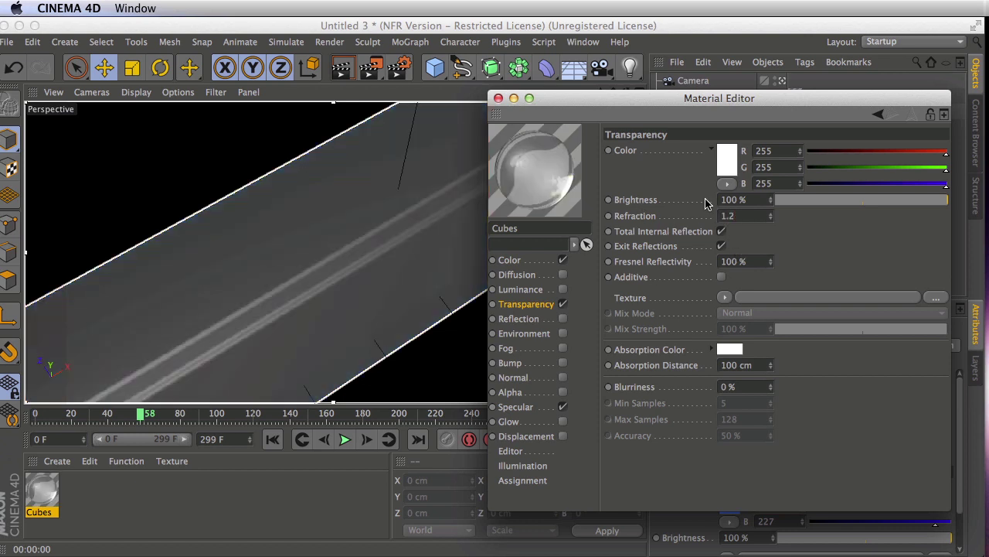
# Switch the material's specular mode to Metal and set the specular color to RGB 40, 195, 222.
pyautogui.click(519, 319)
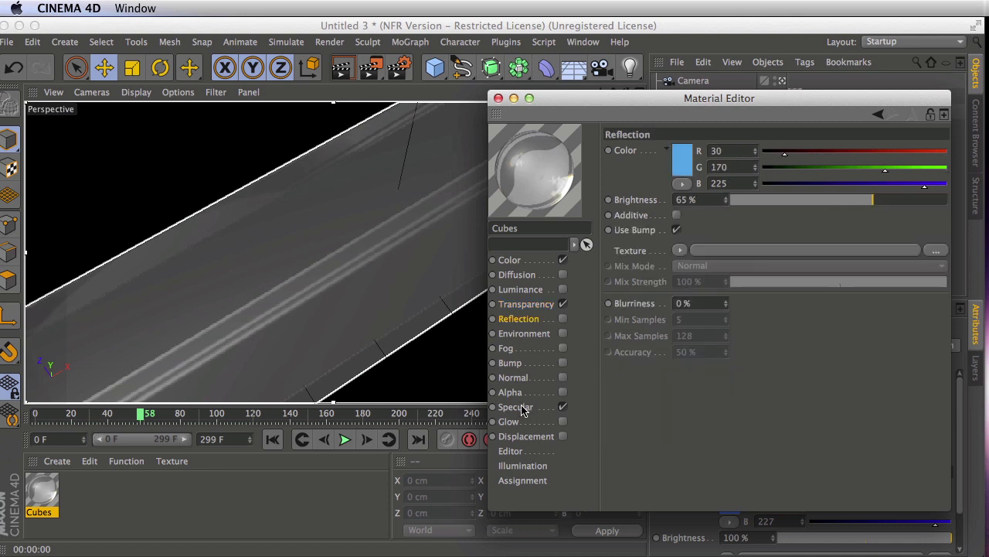
pyautogui.click(515, 406)
pyautogui.click(691, 358)
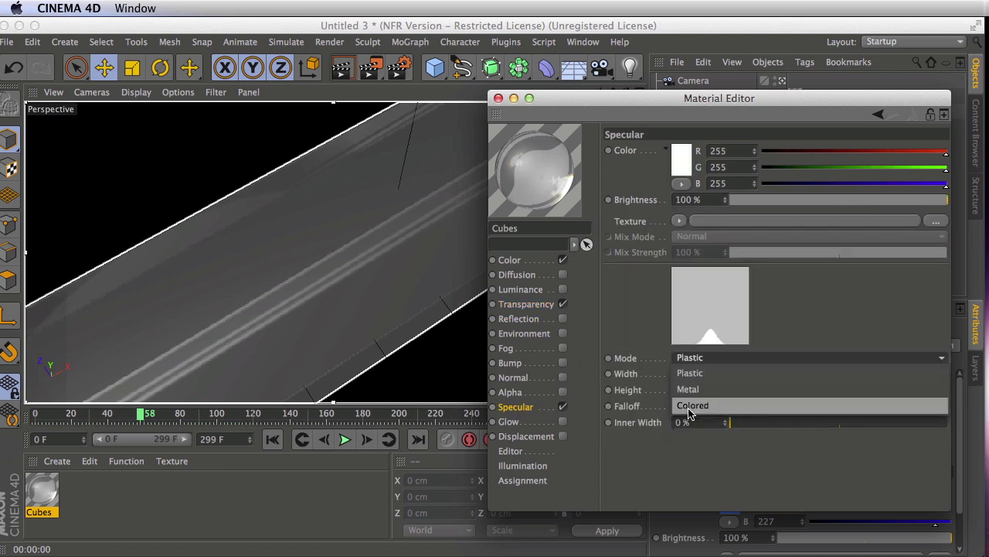
pyautogui.click(687, 385)
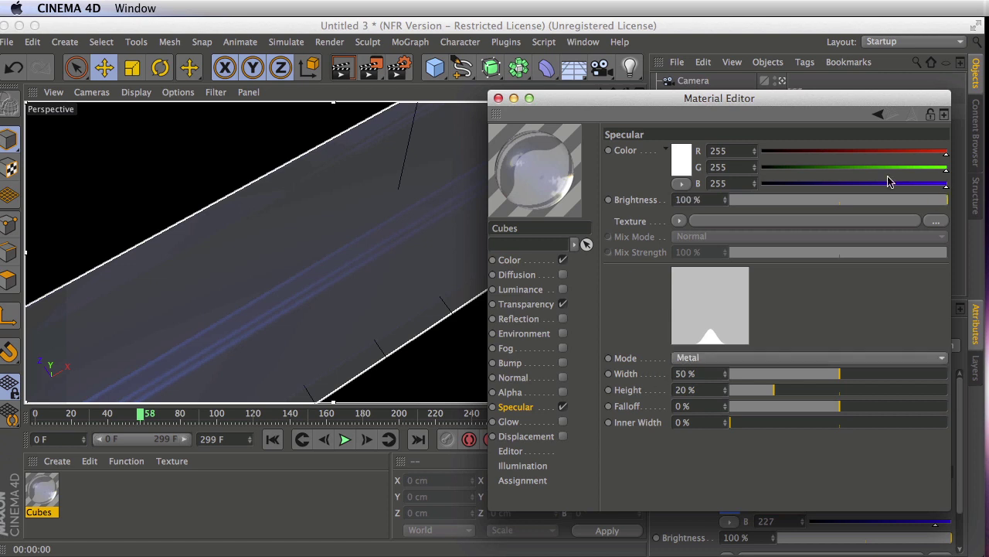
pyautogui.click(686, 159)
# Scrub the animation to frame 197 to check the material's highlights, and close the Material Editor.
pyautogui.moveTo(729, 106)
pyautogui.mouseDown()
pyautogui.moveTo(738, 106)
pyautogui.moveTo(727, 108)
pyautogui.mouseUp()
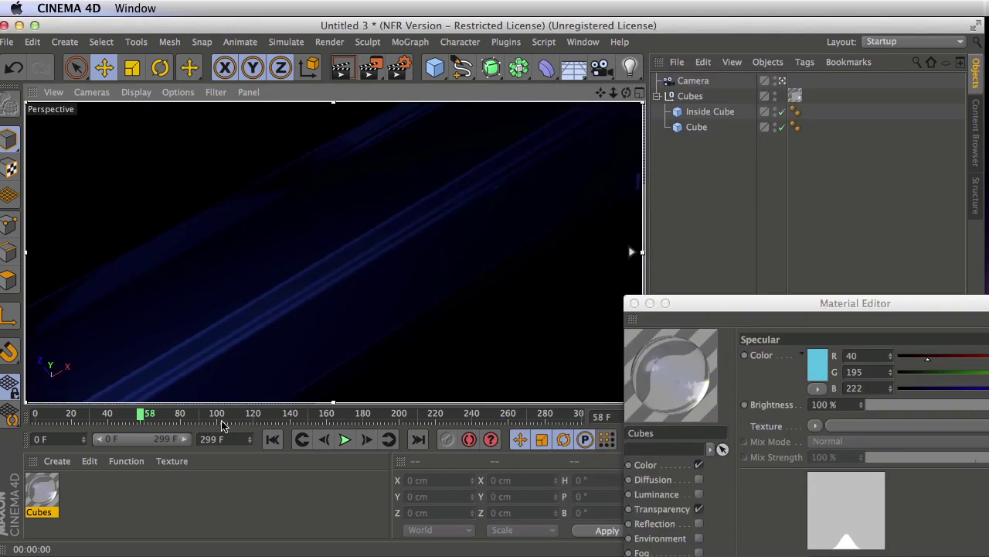
pyautogui.moveTo(221, 425); pyautogui.dragTo(394, 412)
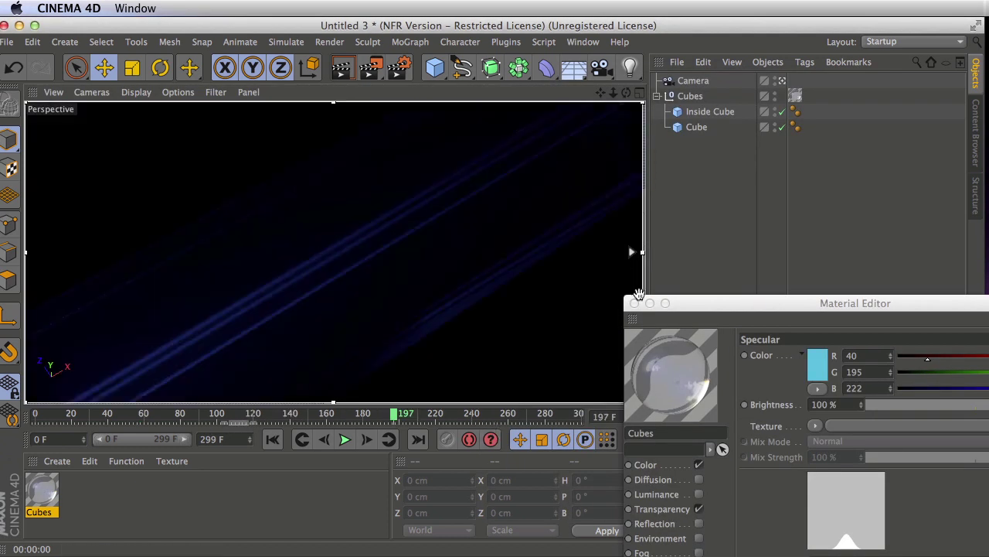
pyautogui.click(635, 302)
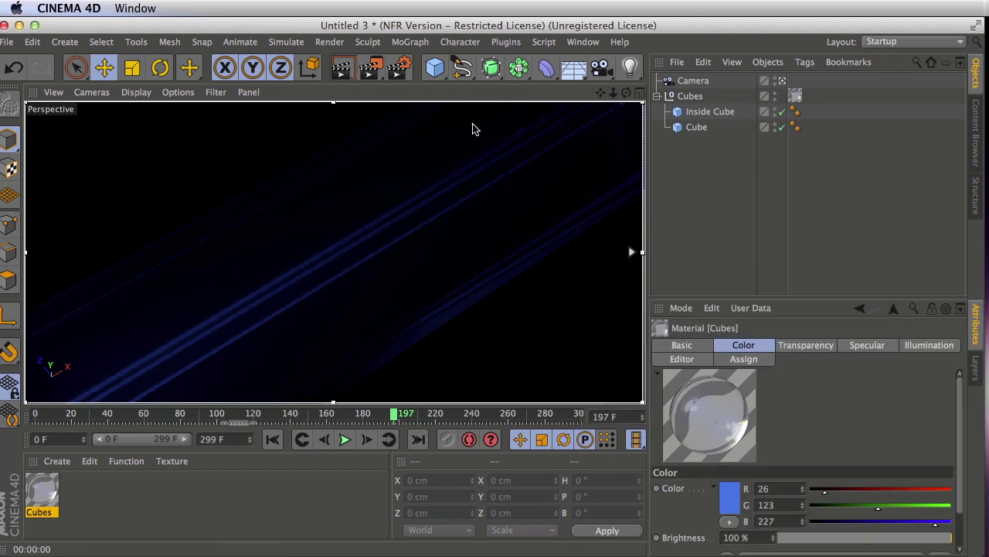
# Add a spot light and give it a Target tag with the Cubes null as its target object.
pyautogui.click(630, 67)
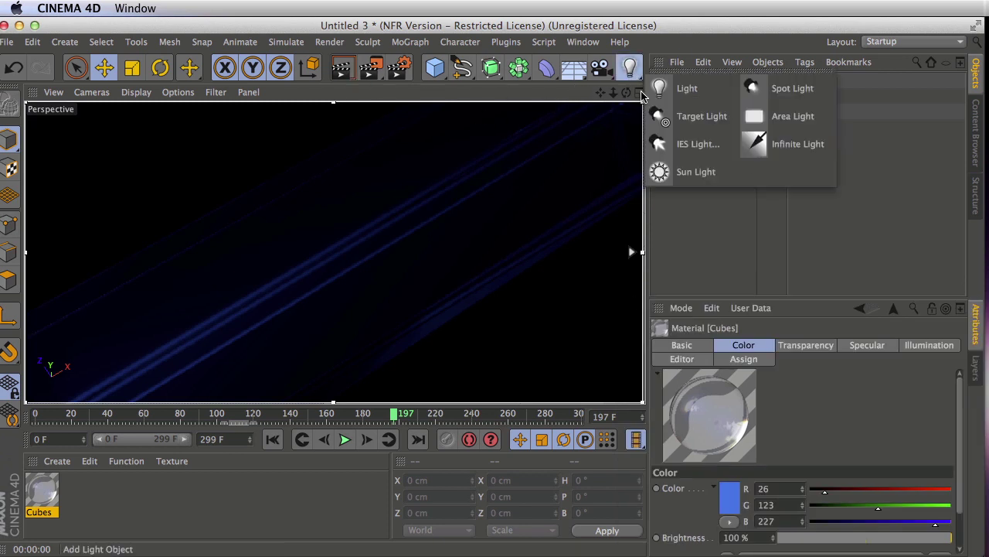
pyautogui.click(746, 121)
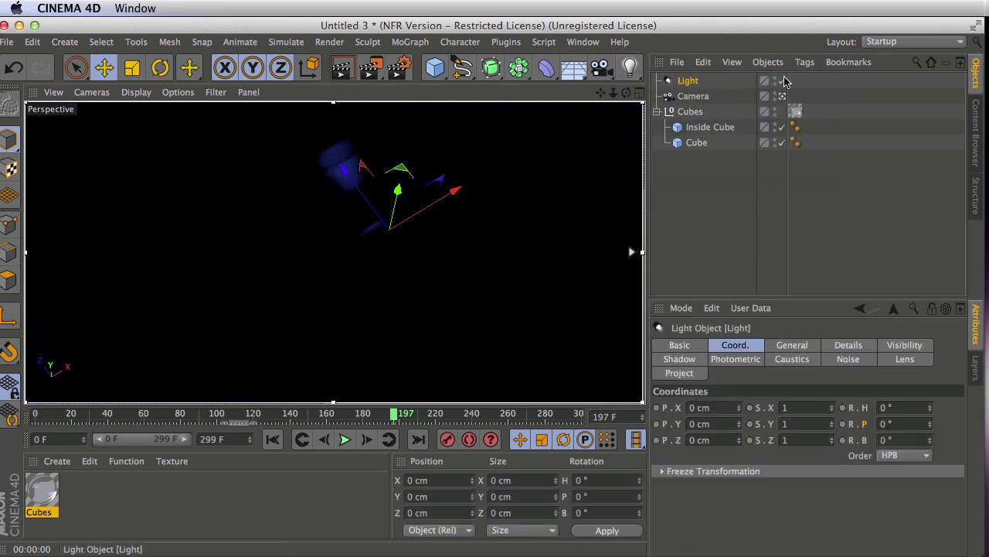
pyautogui.click(805, 62)
pyautogui.moveTo(818, 85)
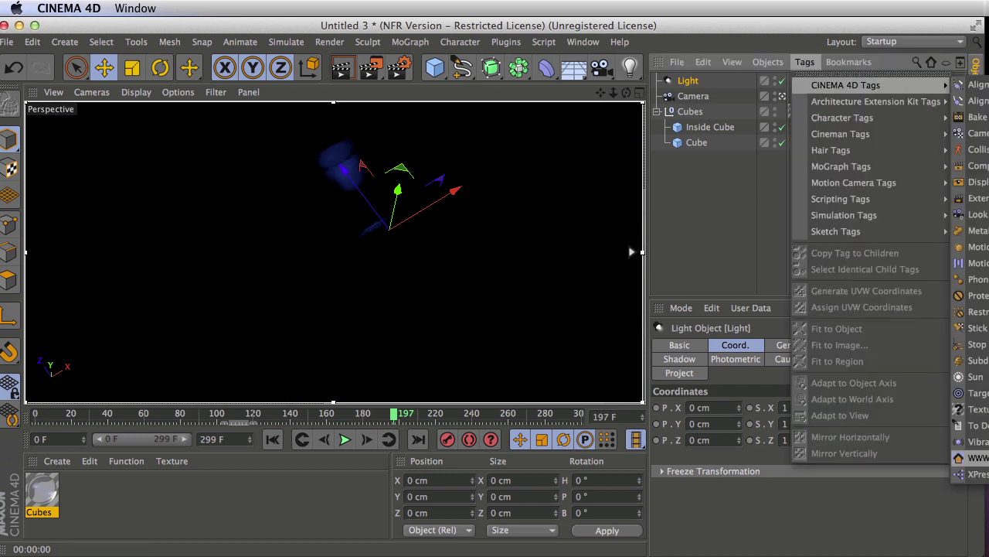
pyautogui.click(968, 393)
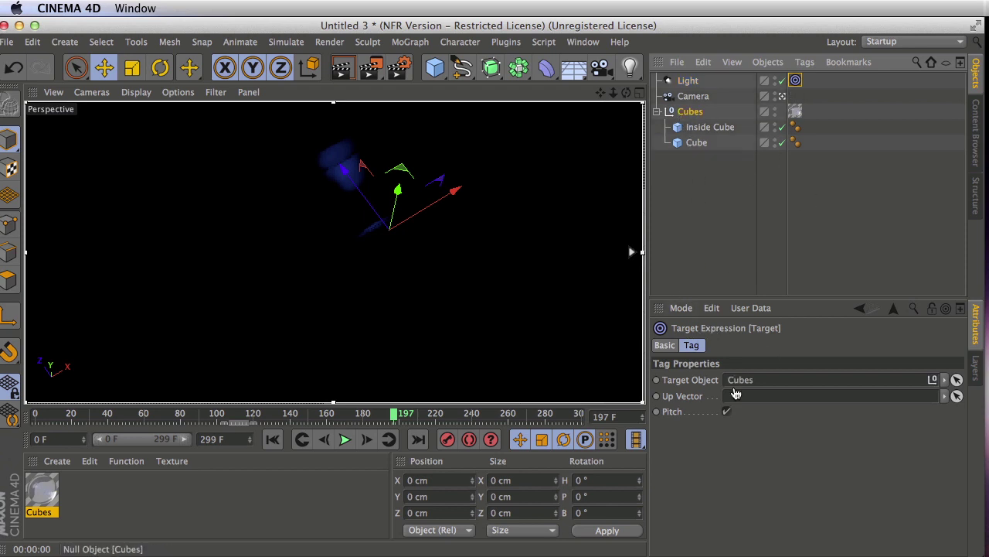
pyautogui.moveTo(736, 396); pyautogui.dragTo(742, 379)
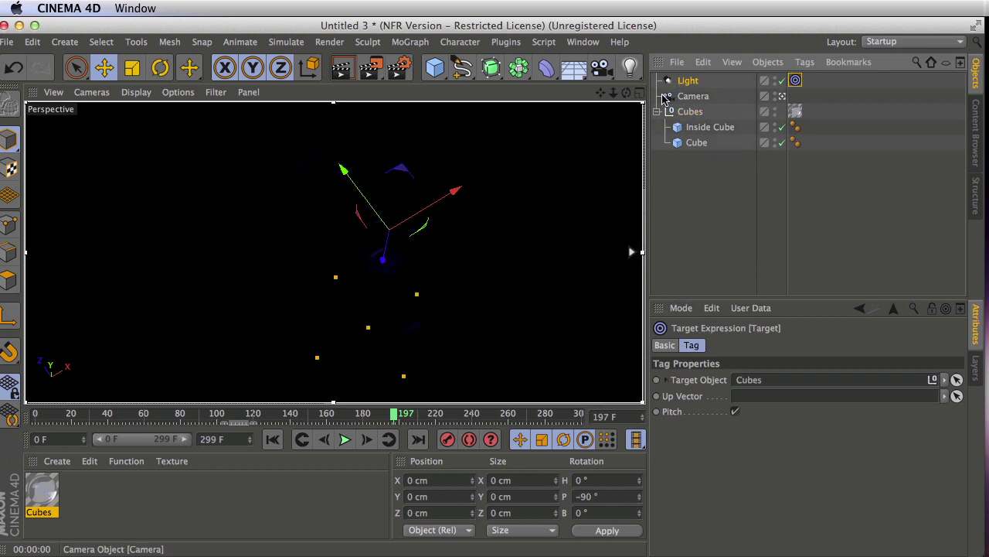
# Position the spot light in front of and above one end of the bar, at about X 1269, Y 391, Z -649 cm.
pyautogui.moveTo(344, 175); pyautogui.dragTo(985, 553)
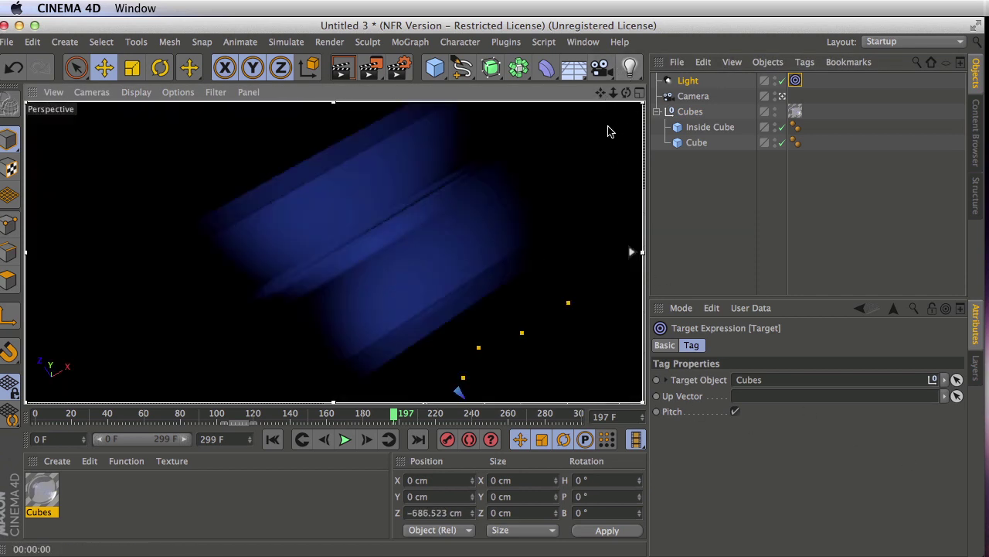
pyautogui.click(638, 93)
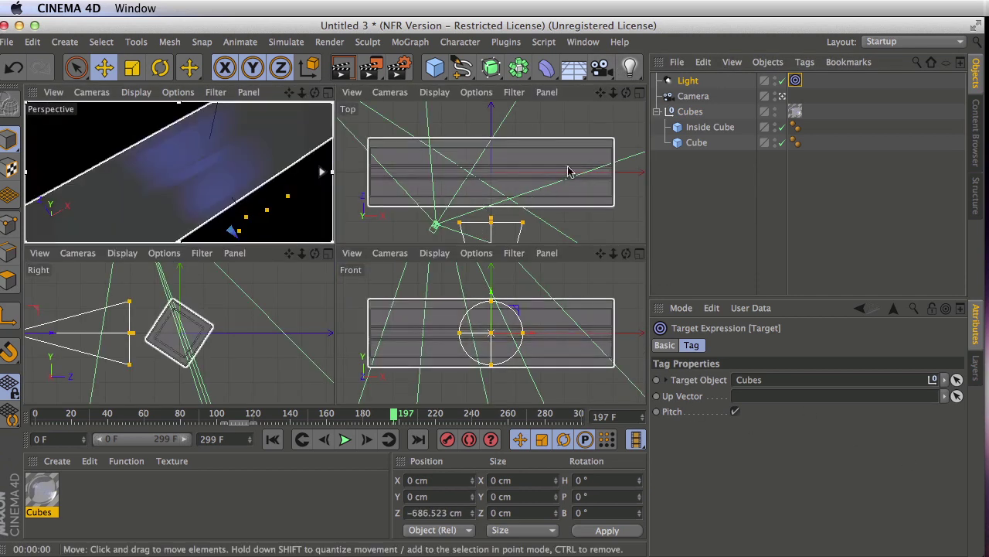
pyautogui.scroll(-5, 597, 149)
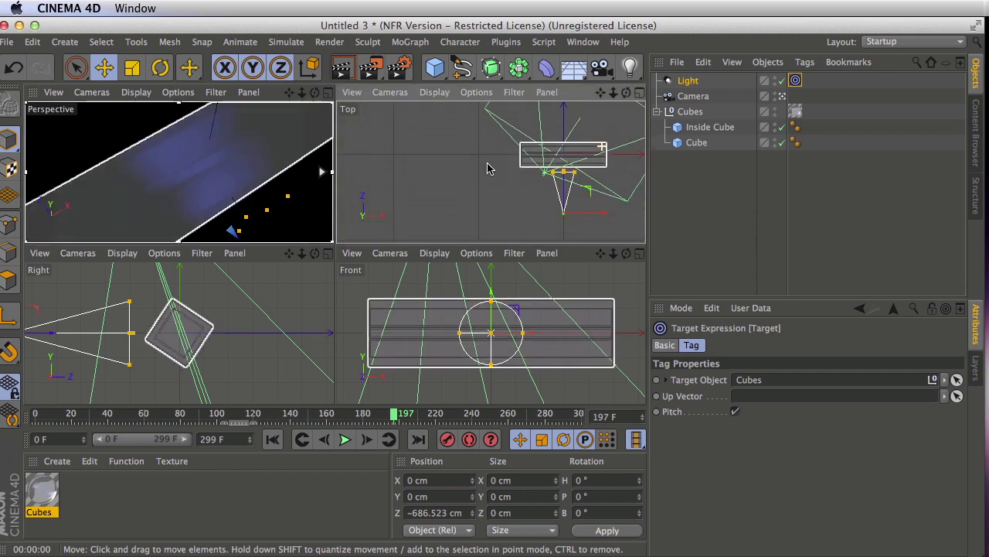
pyautogui.moveTo(591, 209); pyautogui.dragTo(644, 207)
pyautogui.scroll(-4, 613, 179)
pyautogui.keyDown('alt'); pyautogui.moveTo(592, 172); pyautogui.dragTo(503, 174, button='middle'); pyautogui.keyUp('alt')
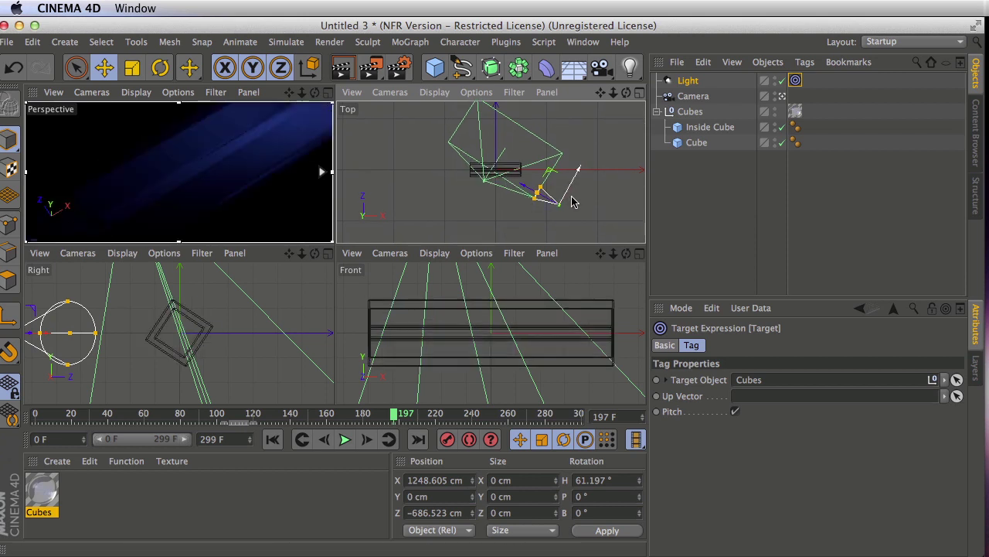
pyautogui.moveTo(564, 195); pyautogui.dragTo(535, 199)
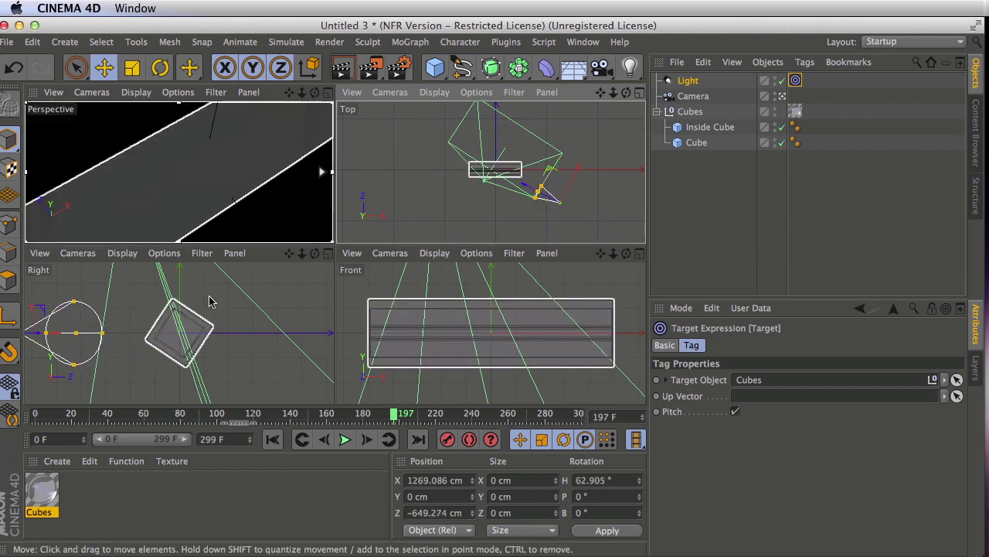
pyautogui.scroll(-5, 530, 322)
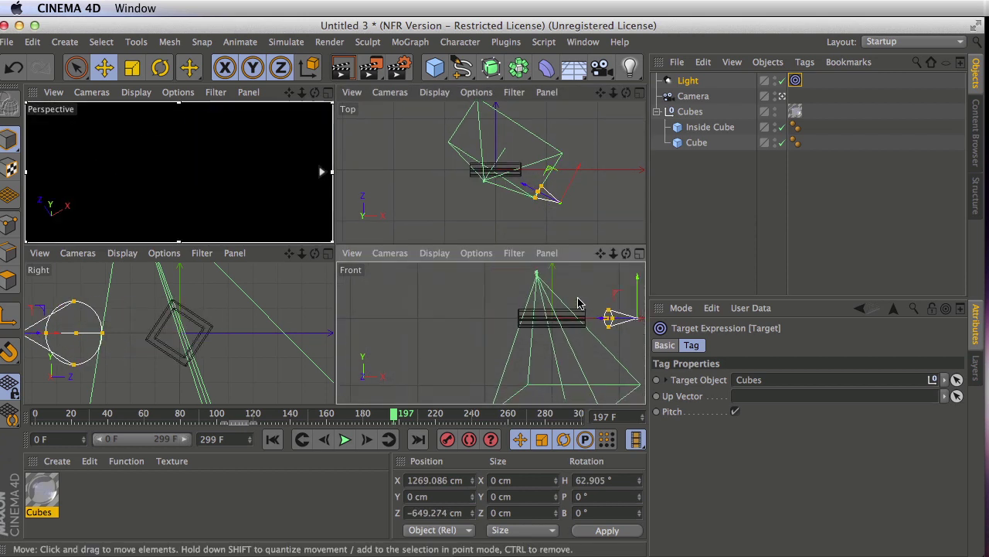
pyautogui.moveTo(551, 306); pyautogui.dragTo(552, 286)
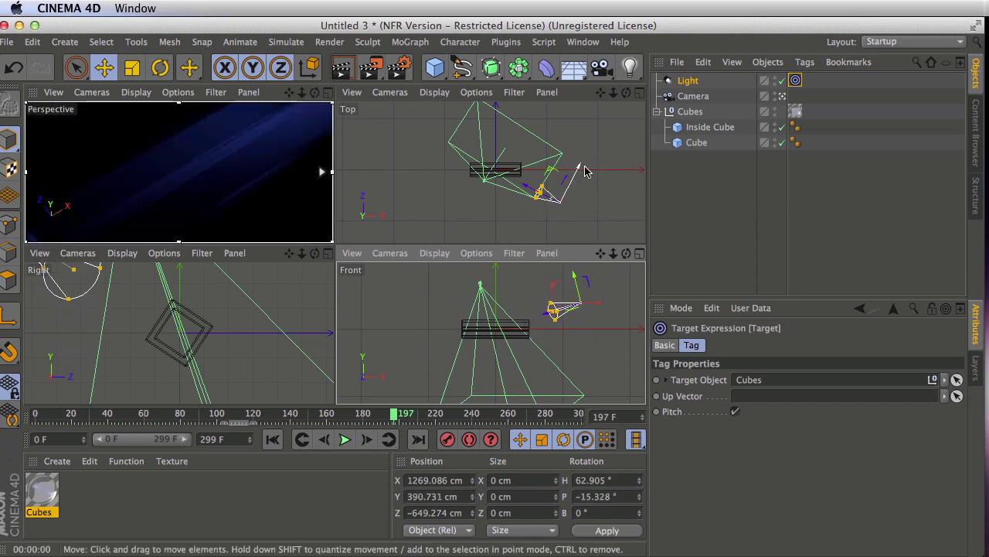
# Duplicate the spot light and move the copy to the bar's opposite end, at about X -1228, Y 324, Z -470 cm.
pyautogui.click(716, 177)
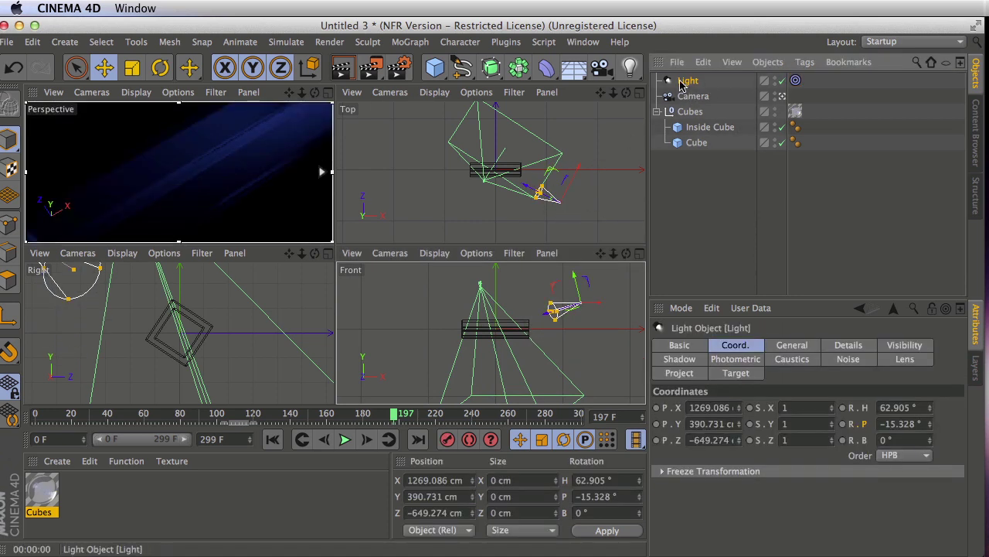
pyautogui.press('super+c')
pyautogui.press('super+v')
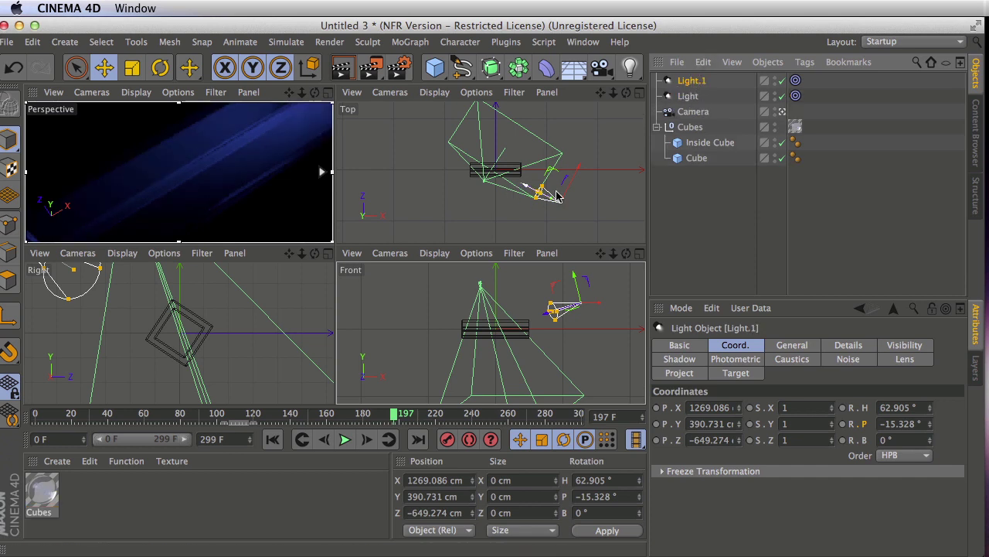
pyautogui.moveTo(526, 189); pyautogui.dragTo(381, 176)
pyautogui.moveTo(379, 332); pyautogui.dragTo(442, 315)
pyautogui.moveTo(417, 193); pyautogui.dragTo(449, 240)
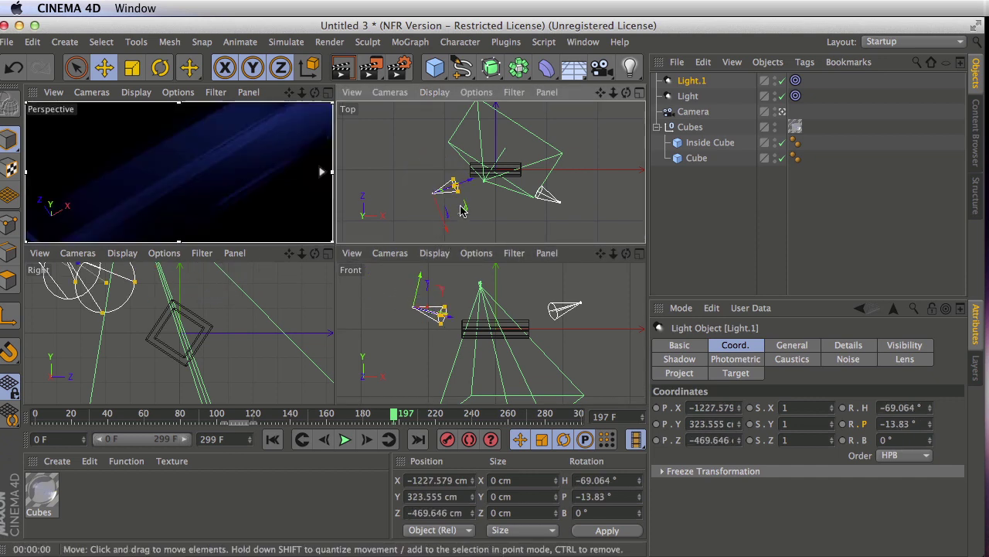
# Add an omni light and place it inside the bar at about X -94, Y 0, Z -16 cm in the camera view.
pyautogui.click(630, 68)
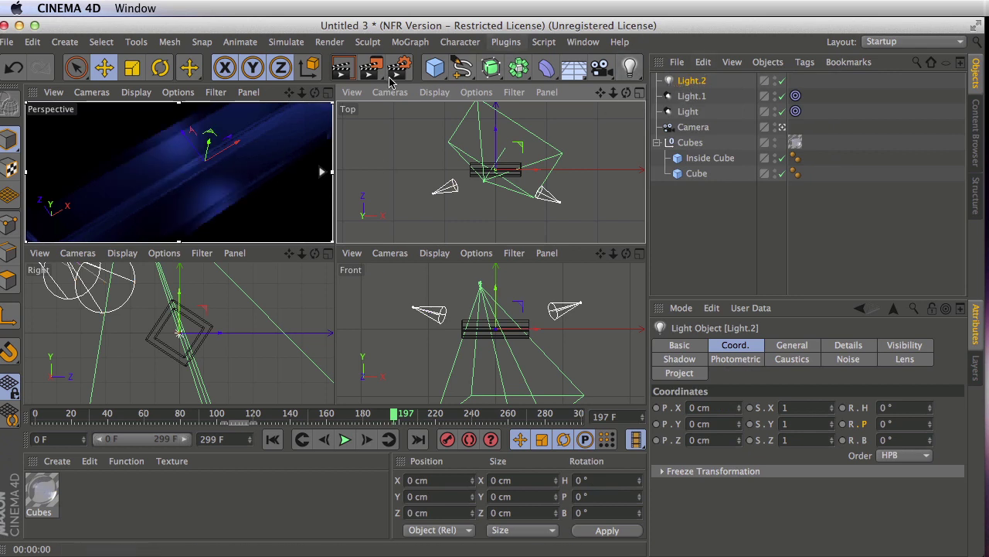
pyautogui.click(327, 92)
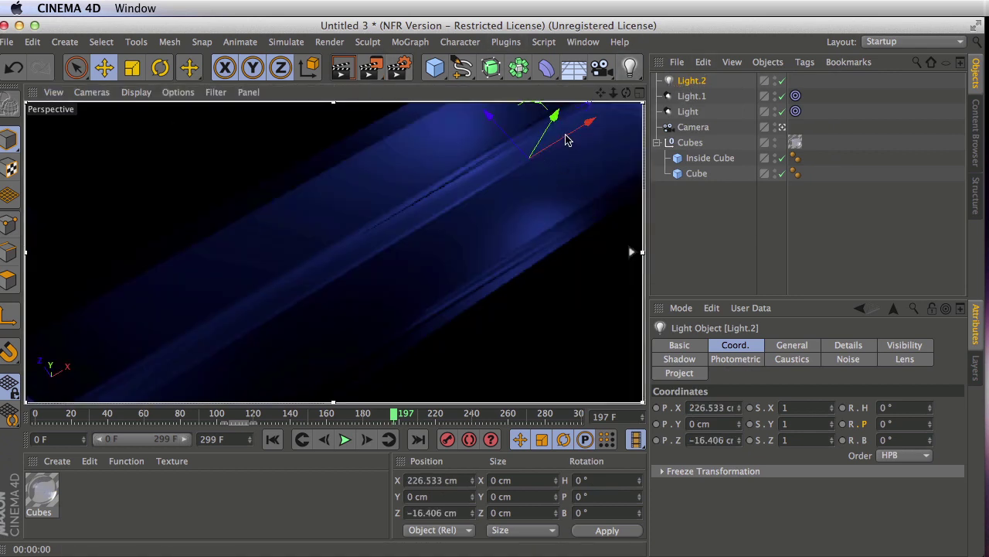
pyautogui.press('F2')
pyautogui.moveTo(556, 155); pyautogui.dragTo(361, 232)
pyautogui.press('F1')
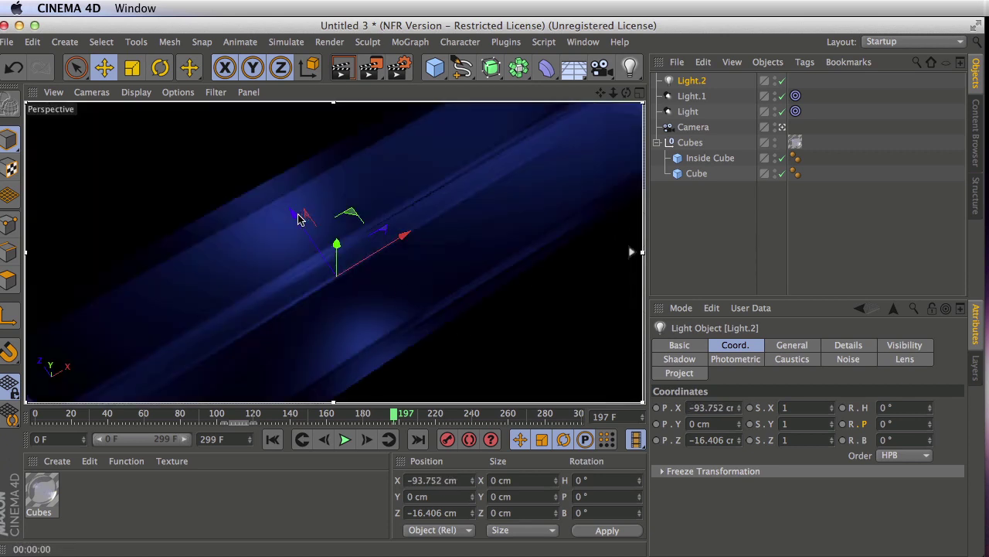
# Scrub the animation and reposition the omni light relative to the bar, test-rendering the view to check the lighting.
pyautogui.moveTo(221, 406); pyautogui.dragTo(256, 412)
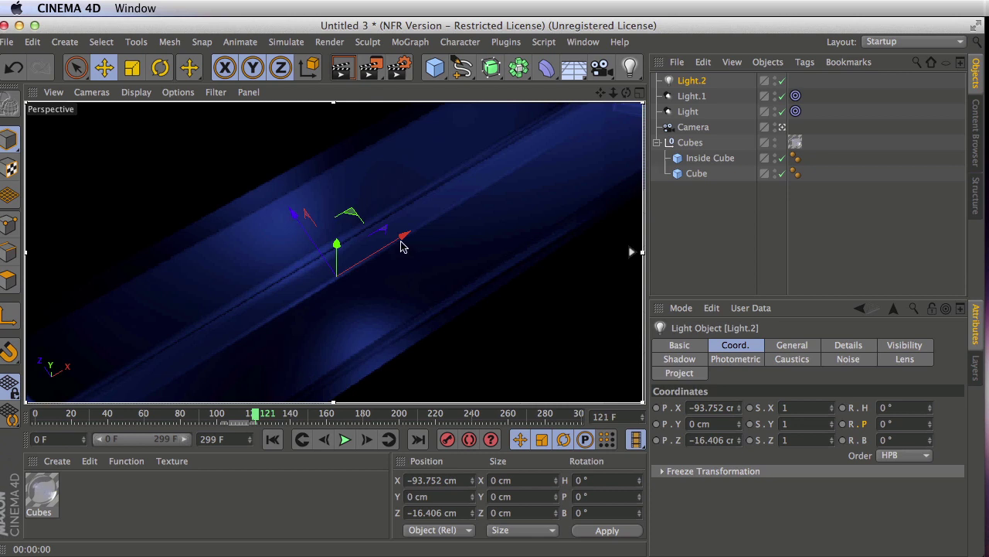
pyautogui.moveTo(400, 240); pyautogui.dragTo(453, 205)
pyautogui.moveTo(359, 184); pyautogui.dragTo(541, 315)
pyautogui.press('super+r')
pyautogui.moveTo(541, 374); pyautogui.dragTo(608, 327)
pyautogui.press('super+r')
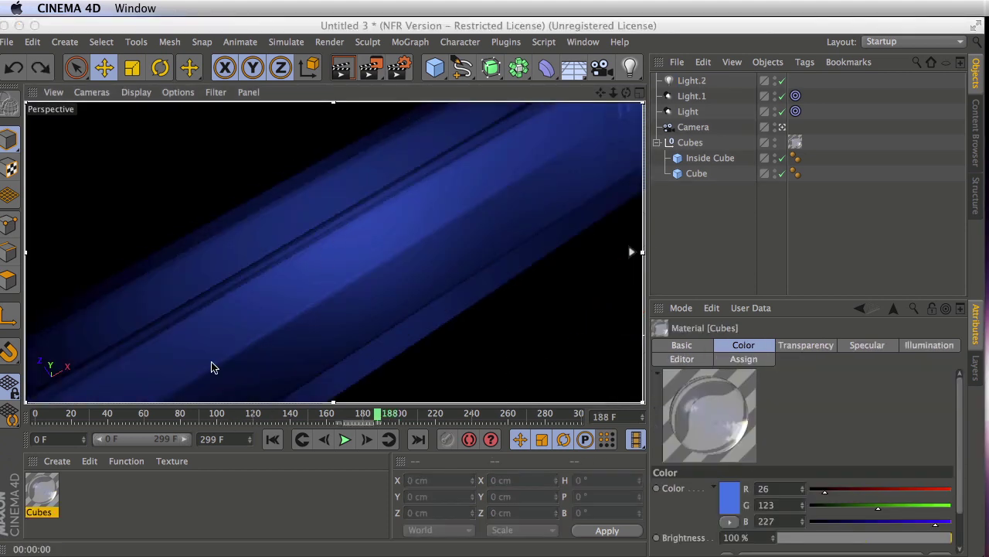
# Raise the Cubes material's specular height to 44% and close the Material Editor.
pyautogui.doubleClick(44, 490)
pyautogui.moveTo(497, 103); pyautogui.dragTo(743, 83)
pyautogui.click(498, 390)
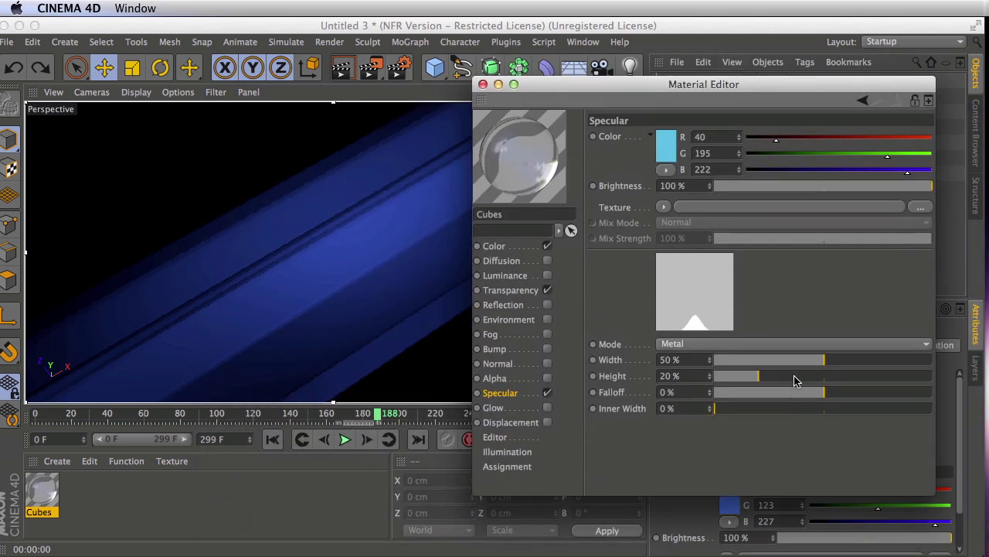
pyautogui.moveTo(779, 377); pyautogui.dragTo(817, 377)
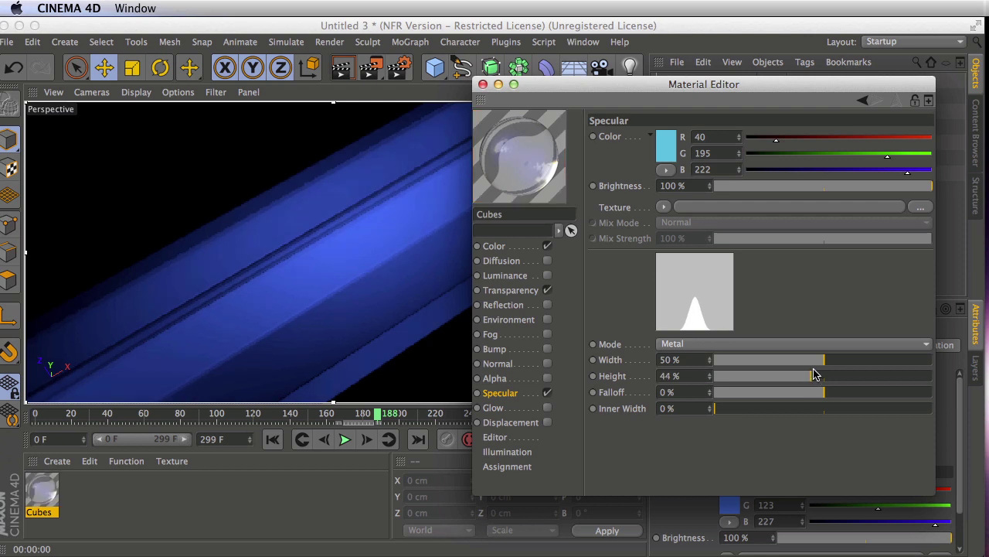
pyautogui.click(483, 84)
# Set the render output to save in the Cube_Spin folder under the file name cube_spin1.
pyautogui.click(399, 67)
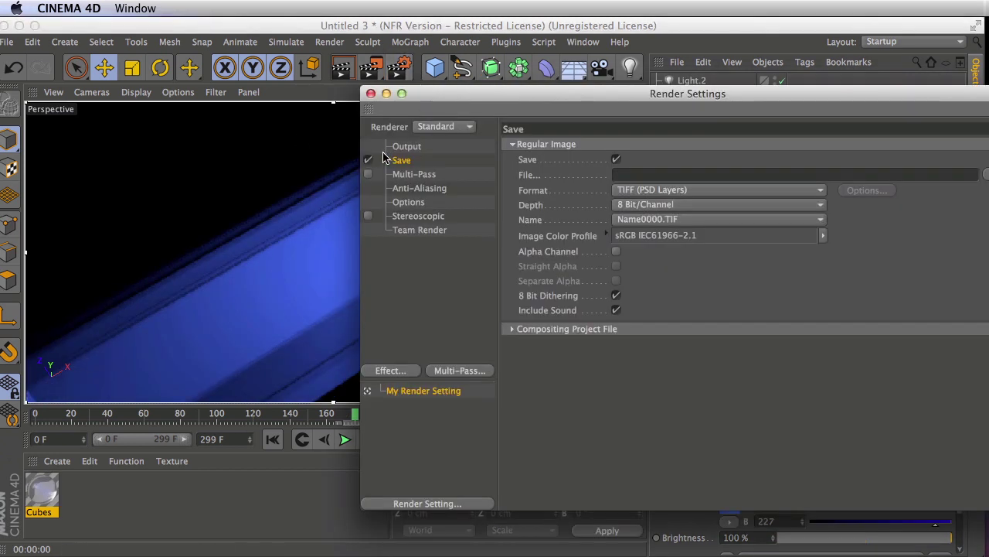
pyautogui.click(983, 174)
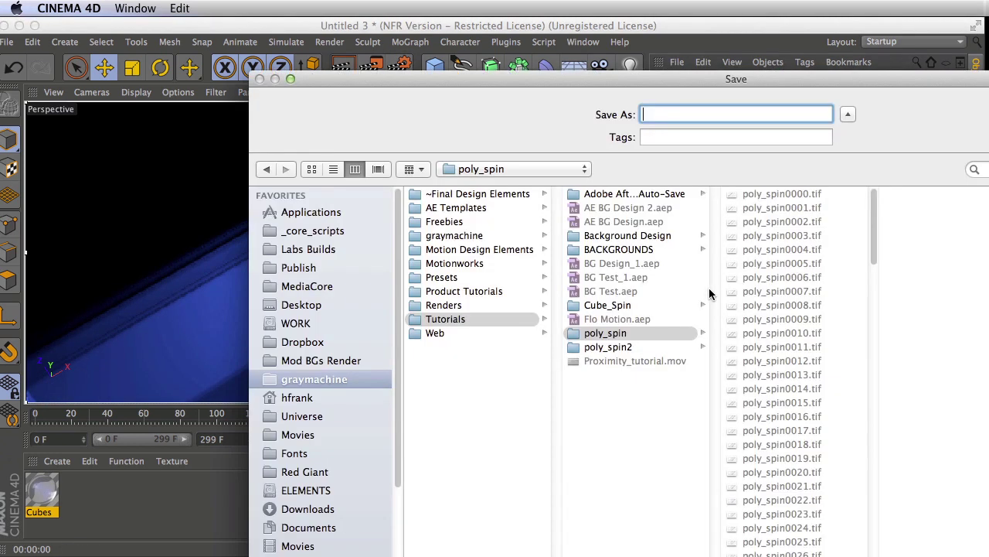
pyautogui.click(609, 304)
pyautogui.click(665, 116)
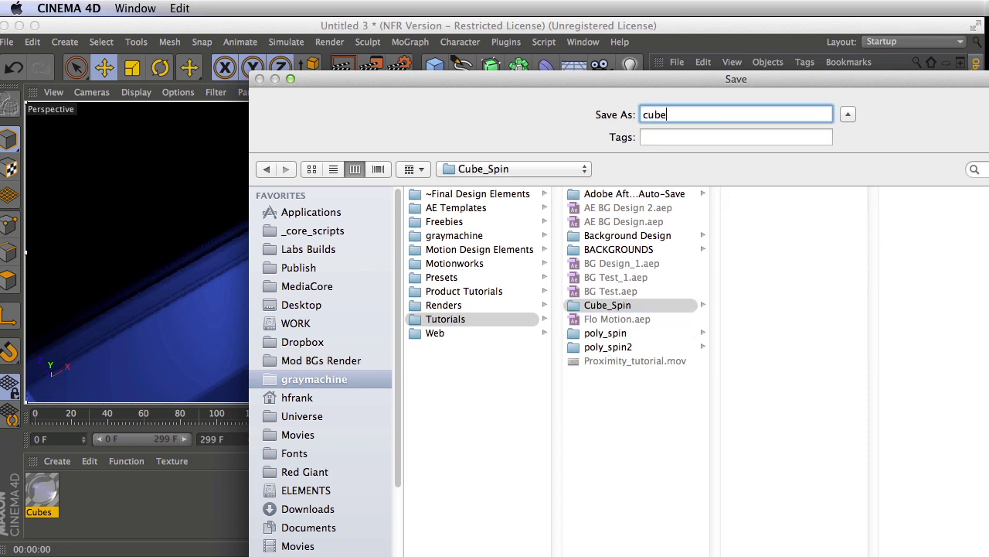
pyautogui.write('cube_spin1')
pyautogui.press('Return')
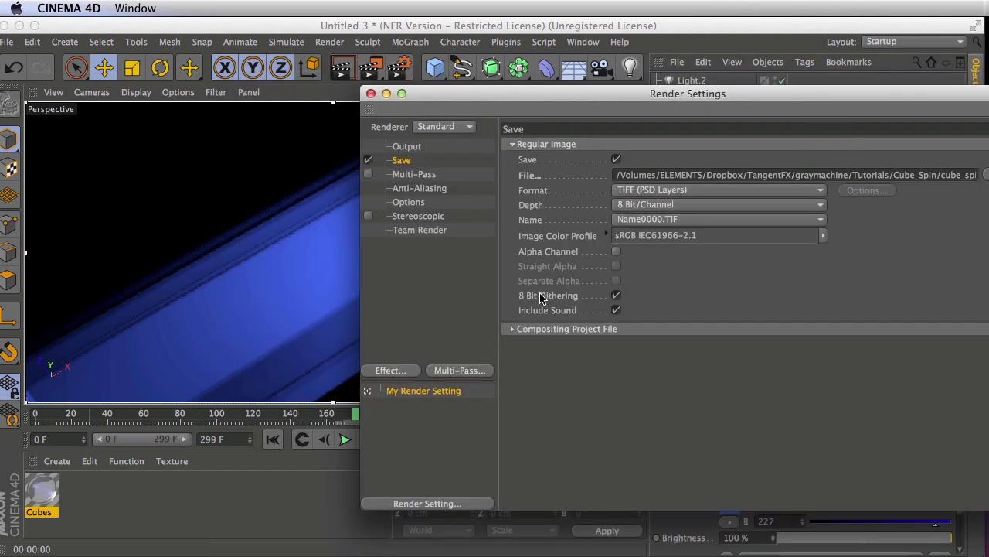
# Enable the alpha channel for the saved render, keeping the TIFF (PSD Layers) format and 8 Bit/Channel depth.
pyautogui.click(616, 252)
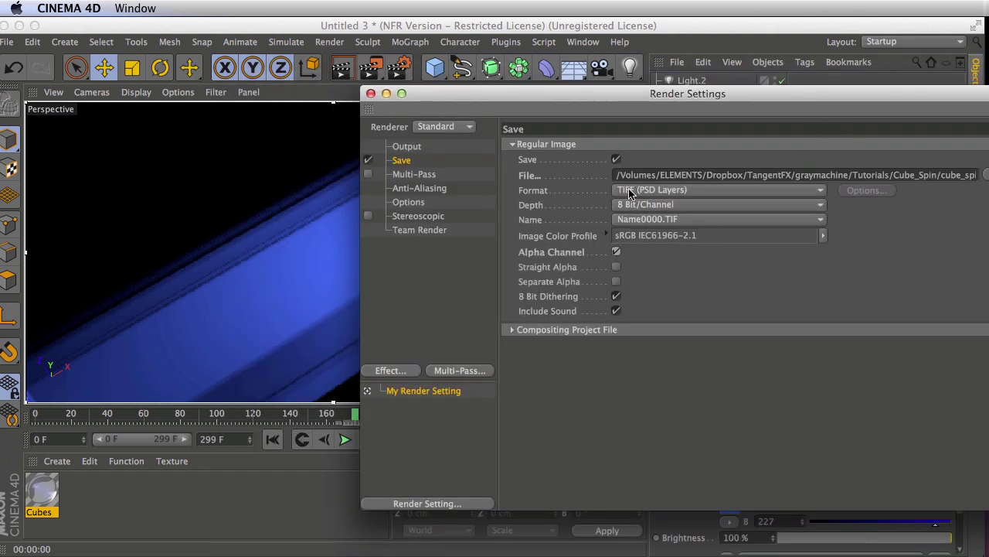
pyautogui.click(663, 205)
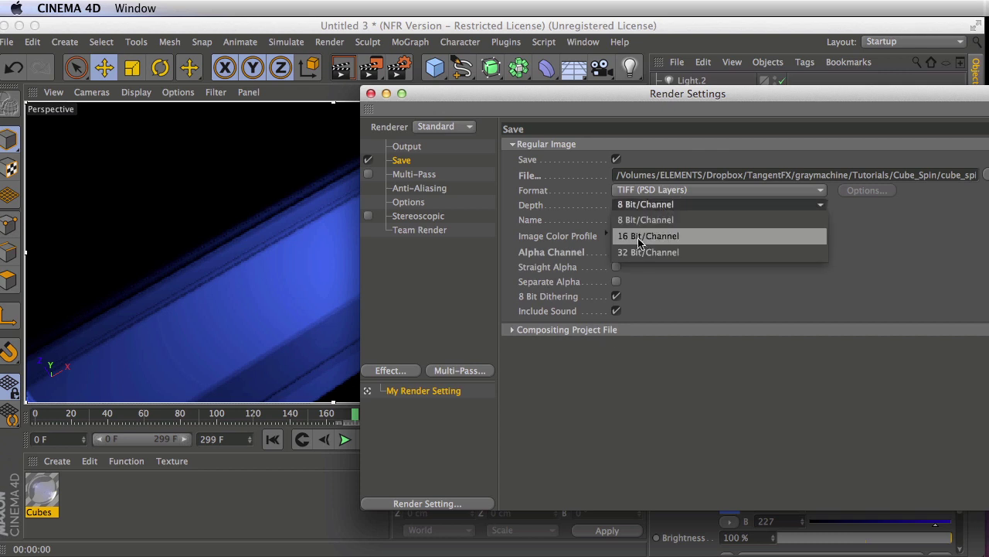
pyautogui.click(410, 285)
pyautogui.click(661, 189)
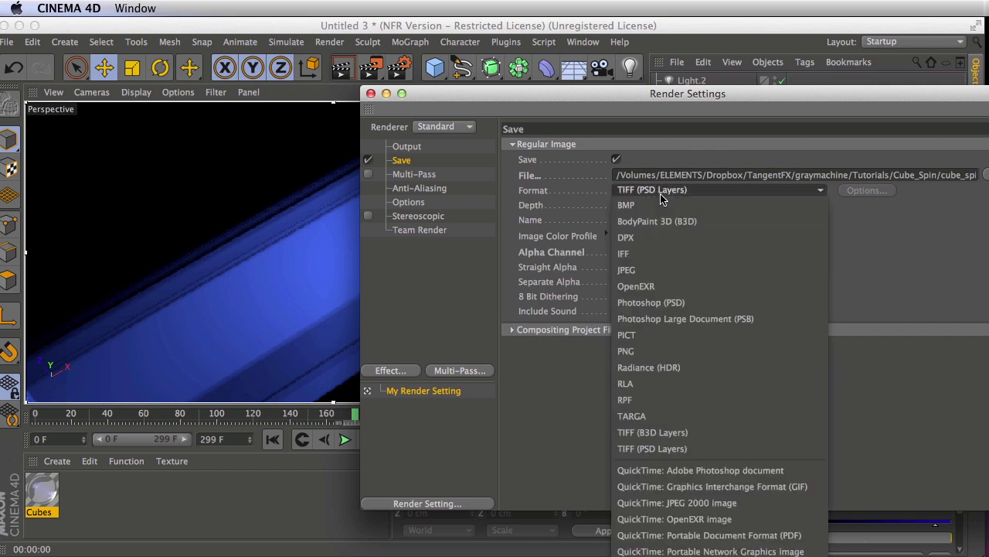
pyautogui.click(486, 205)
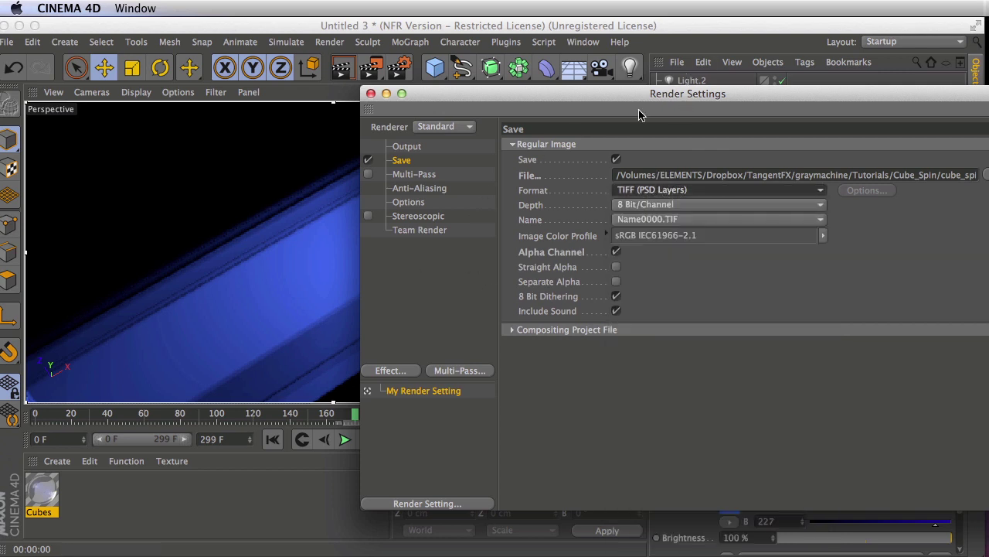
# Set the output frame range to All Frames, close the render settings and render the animation to the Picture Viewer.
pyautogui.click(430, 147)
pyautogui.click(603, 310)
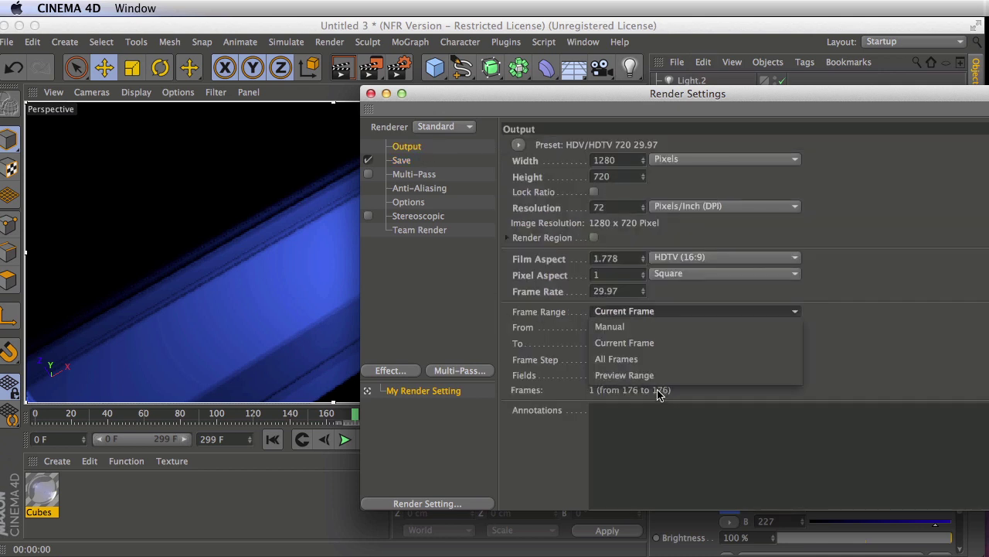
pyautogui.click(652, 360)
pyautogui.press('super+w')
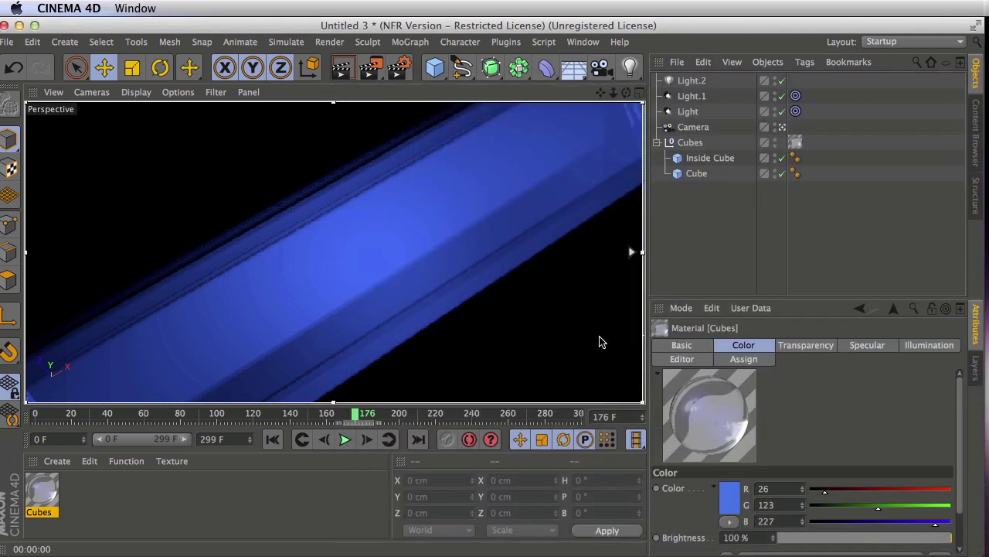
pyautogui.hotkey('shift', 'r')
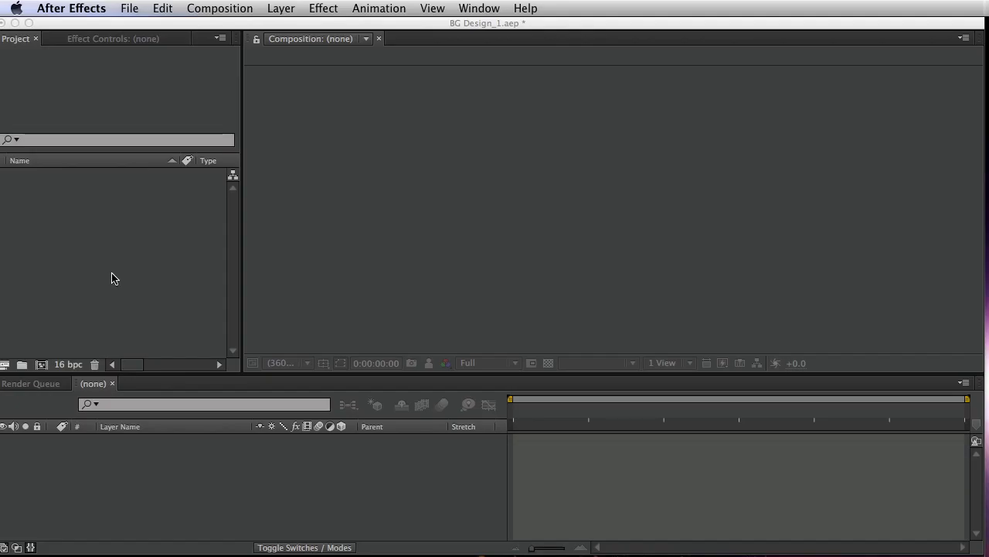
# Import the cube_spin1 TIFF sequence from the Cube_Spin folder, interpreting its alpha as Straight - Unmatted.
pyautogui.doubleClick(129, 271)
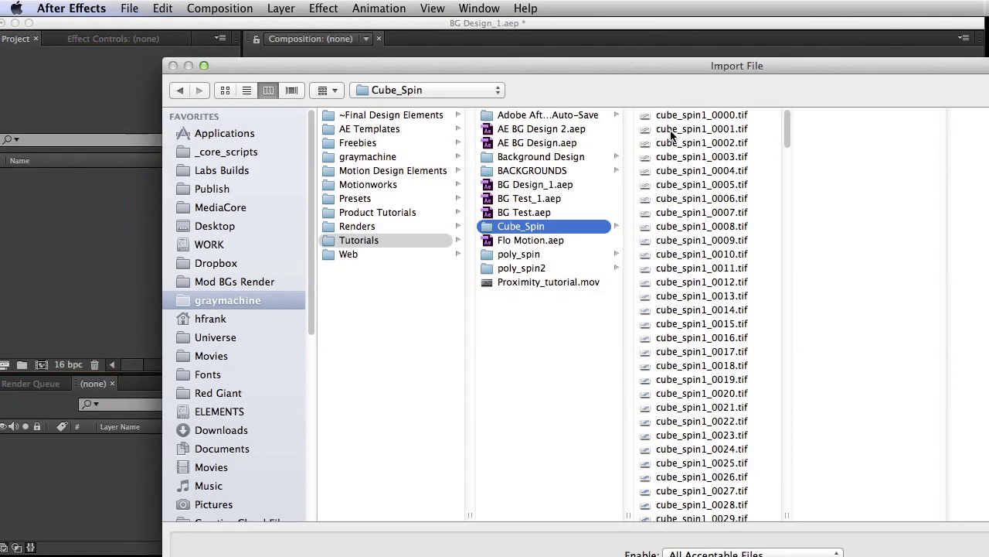
pyautogui.click(683, 113)
pyautogui.press('Return')
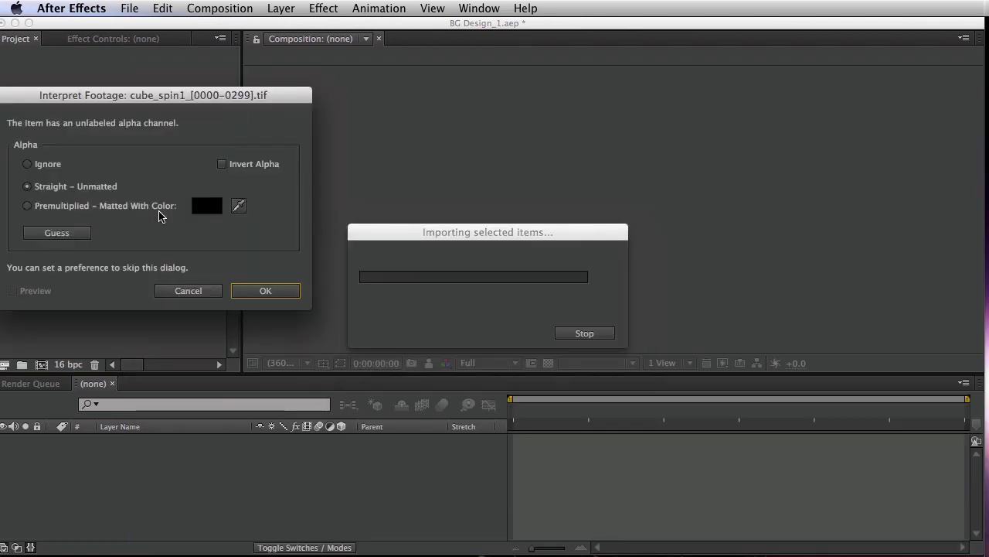
pyautogui.click(260, 290)
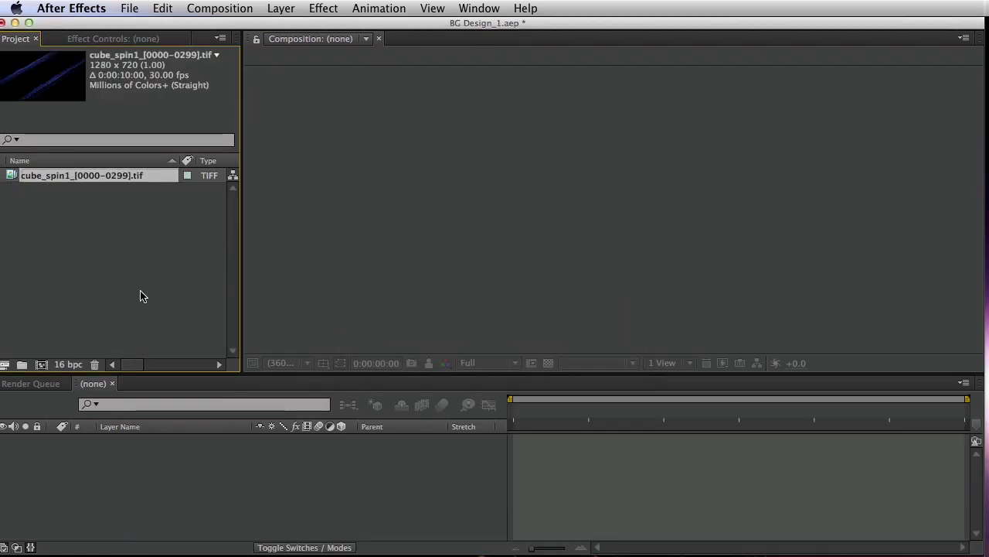
# Create a composition from the cube_spin1 footage and preview the transparent bar across the timeline.
pyautogui.moveTo(77, 174); pyautogui.dragTo(162, 474)
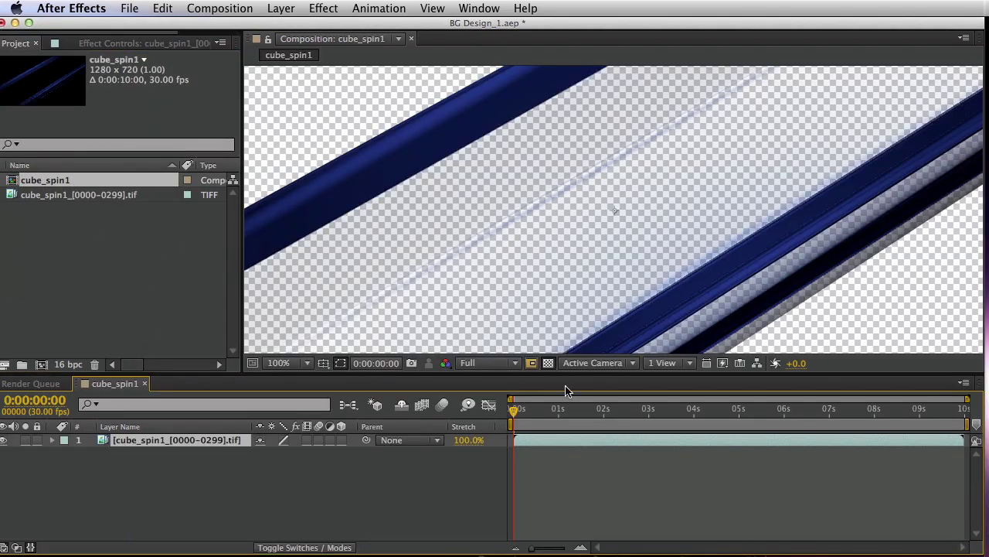
pyautogui.moveTo(623, 412); pyautogui.dragTo(702, 412)
pyautogui.press(',')
pyautogui.click(193, 489)
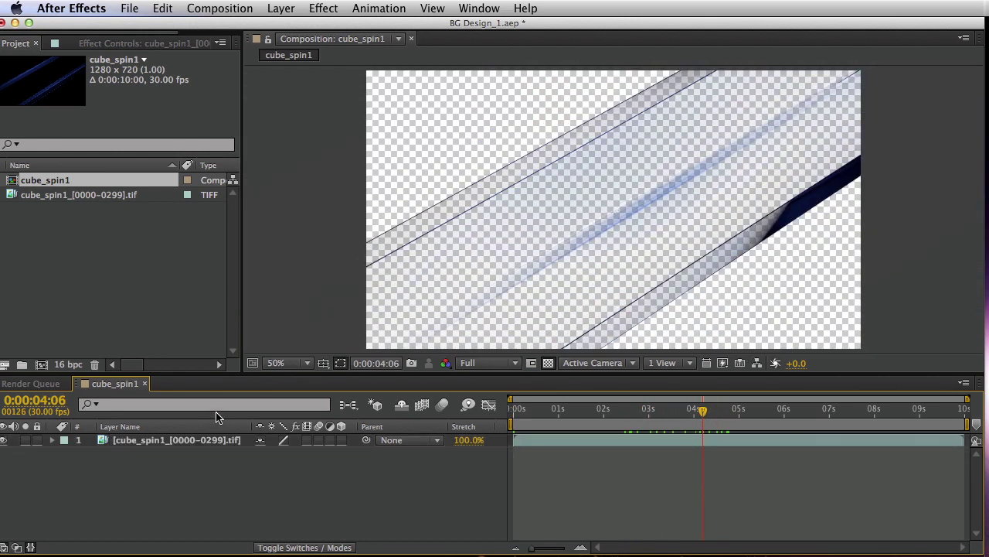
# Add a 1280 x 720 dark blue solid and place it beneath the cube_spin1 layer.
pyautogui.press('super+y')
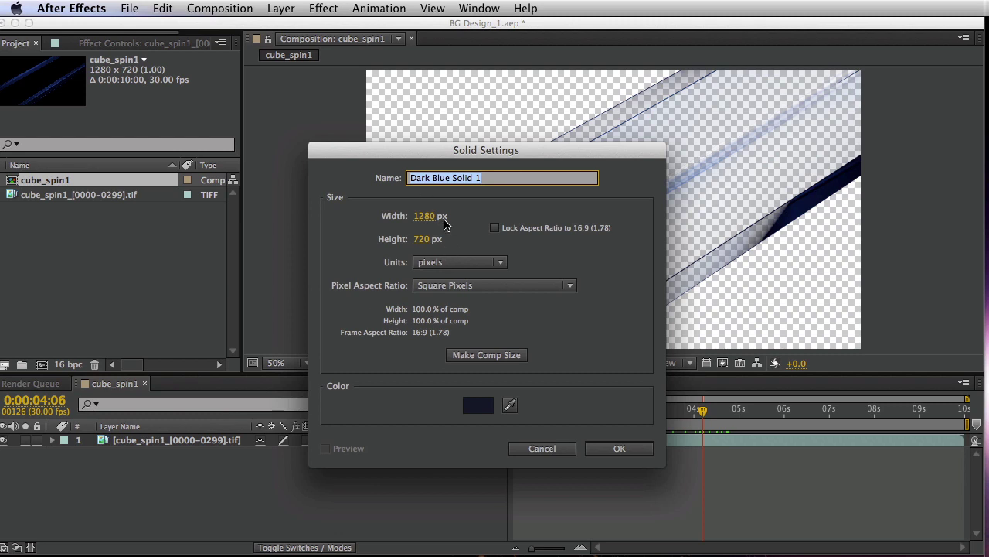
pyautogui.click(618, 448)
pyautogui.moveTo(128, 444); pyautogui.dragTo(131, 464)
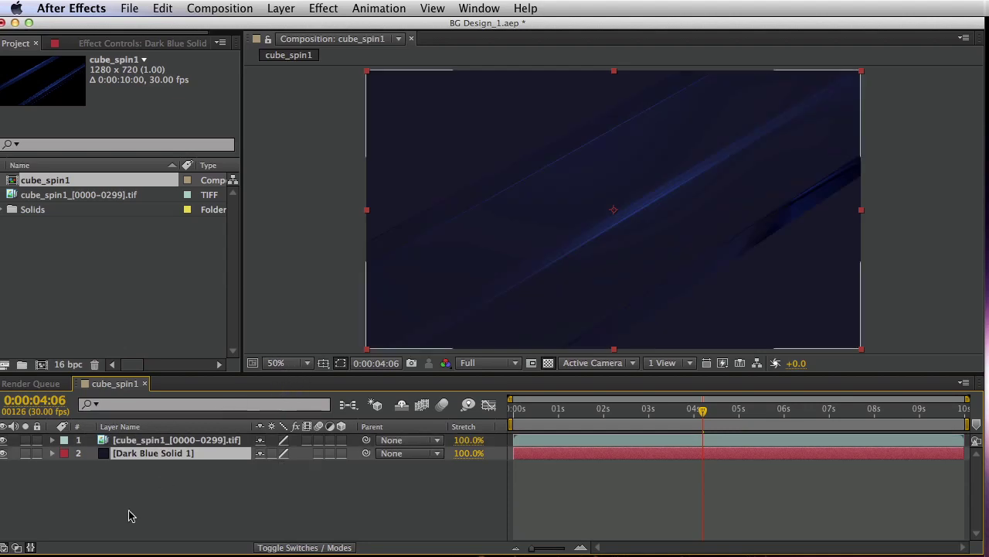
# Apply a Gradient Ramp effect to the dark blue solid and set its ramp shape to Radial Ramp.
pyautogui.click(321, 8)
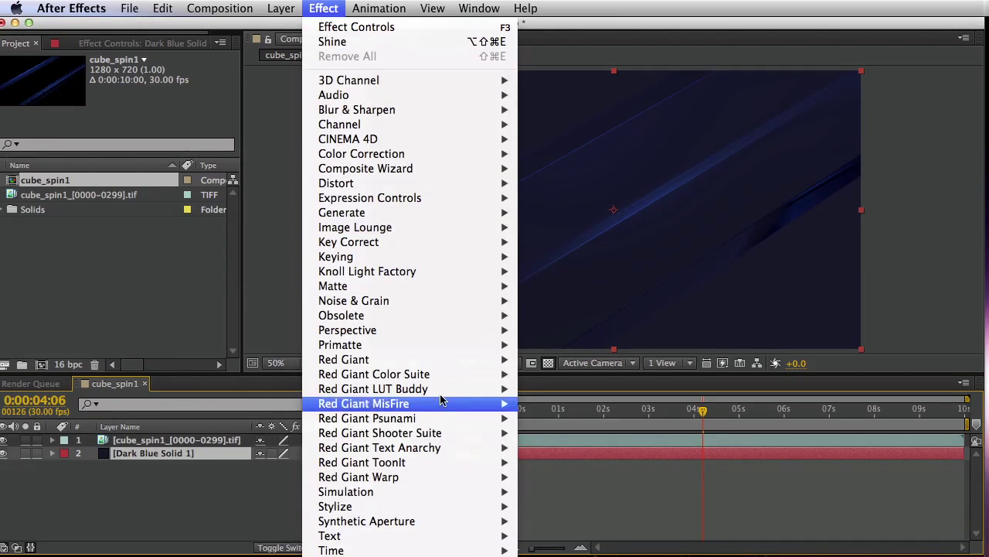
pyautogui.moveTo(439, 318)
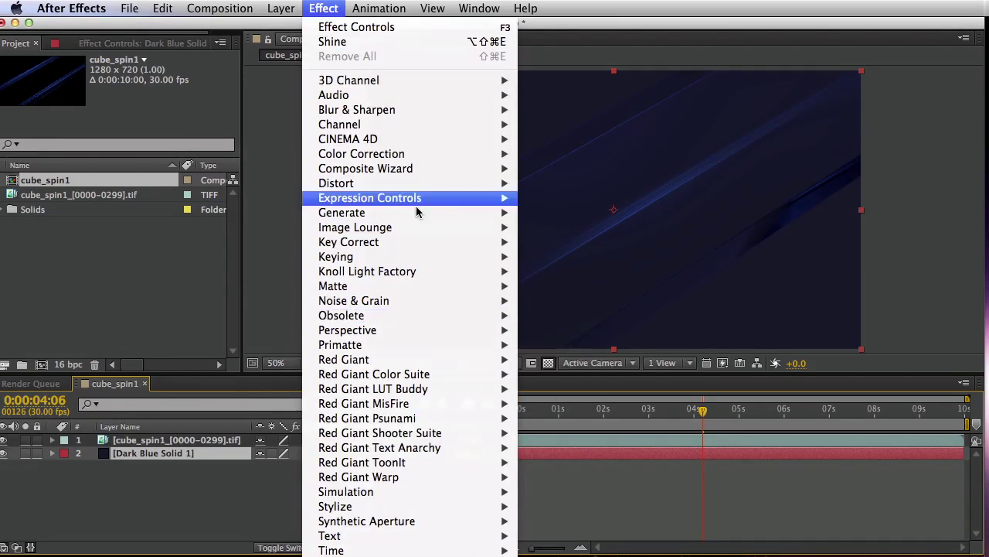
pyautogui.moveTo(404, 213)
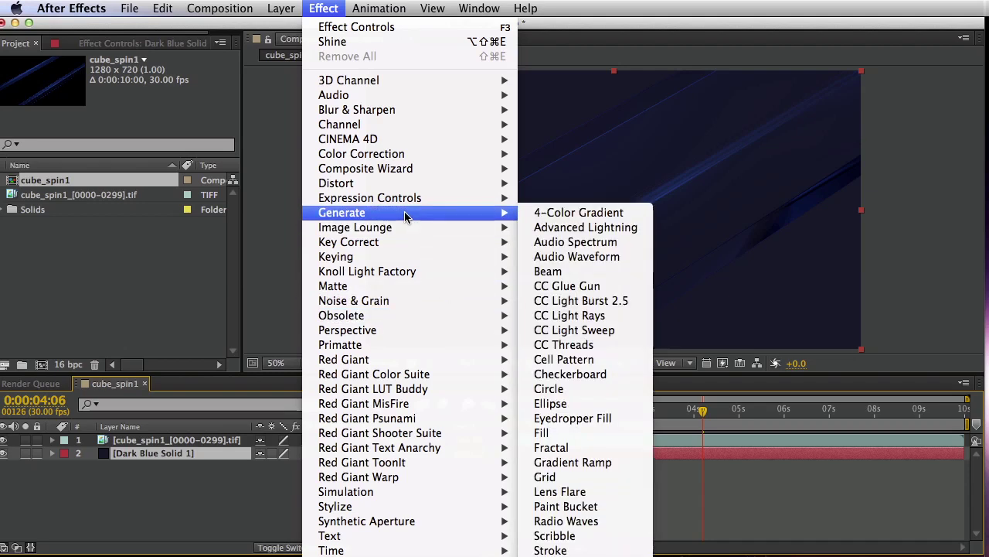
pyautogui.click(572, 462)
pyautogui.click(177, 139)
pyautogui.click(178, 171)
# Set the ramp's end color to light blue and swap the colors so the blue is the start color.
pyautogui.click(137, 126)
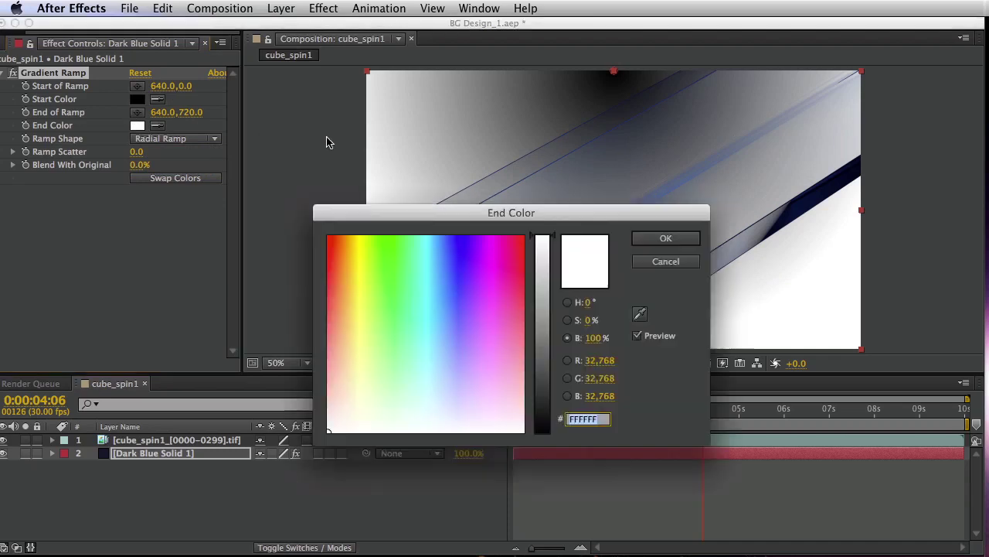
pyautogui.moveTo(429, 303); pyautogui.dragTo(444, 301)
pyautogui.click(666, 238)
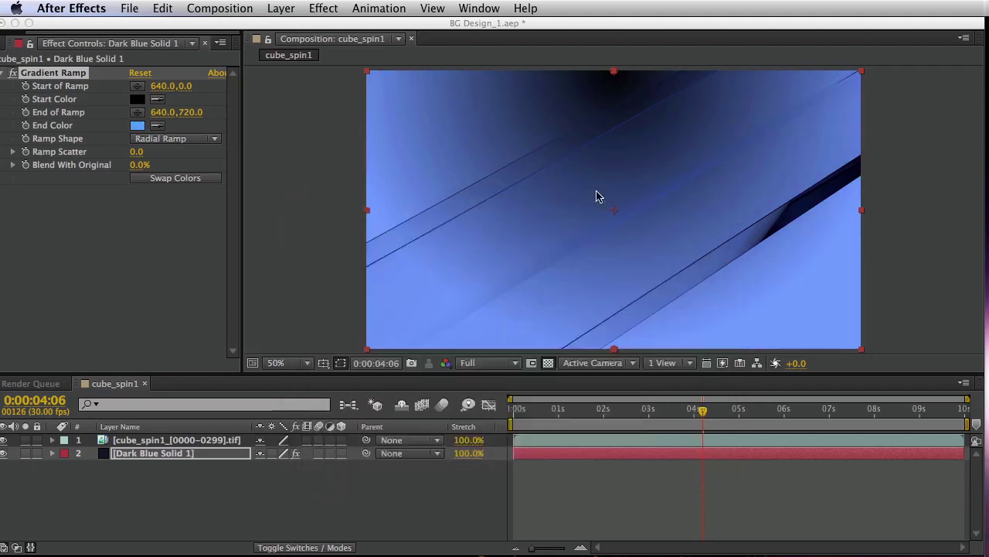
pyautogui.click(186, 178)
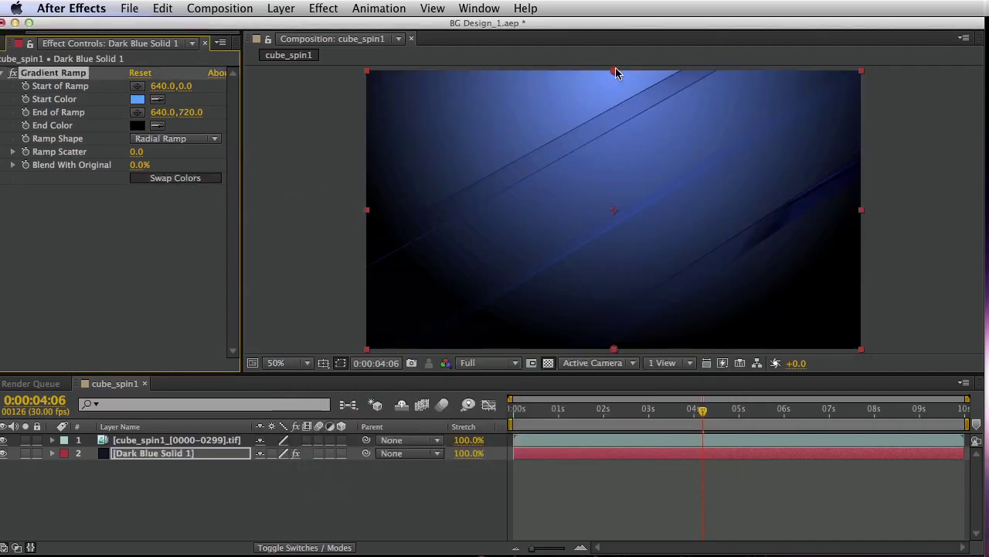
# Reposition the ramp's start to about 544, 36 and its end to about 600, 740, and preview the animation over it.
pyautogui.moveTo(614, 349)
pyautogui.mouseDown()
pyautogui.moveTo(626, 349)
pyautogui.moveTo(606, 360)
pyautogui.mouseUp()
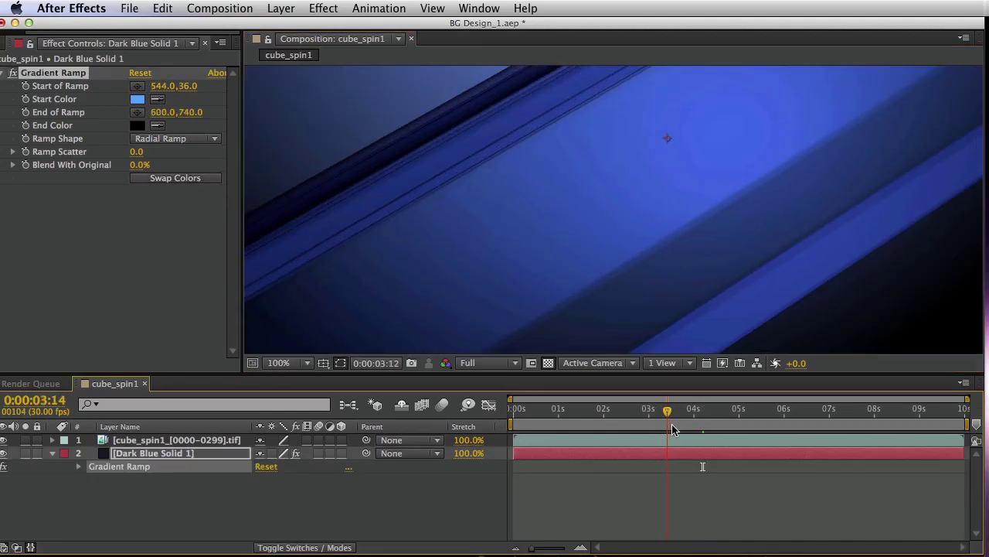
pyautogui.moveTo(672, 426); pyautogui.dragTo(646, 427)
pyautogui.press(',')
# Try Soft Light, Lighter Color and Lighten blending on the cube_spin1 layer, and settle on Screen.
pyautogui.click(170, 440)
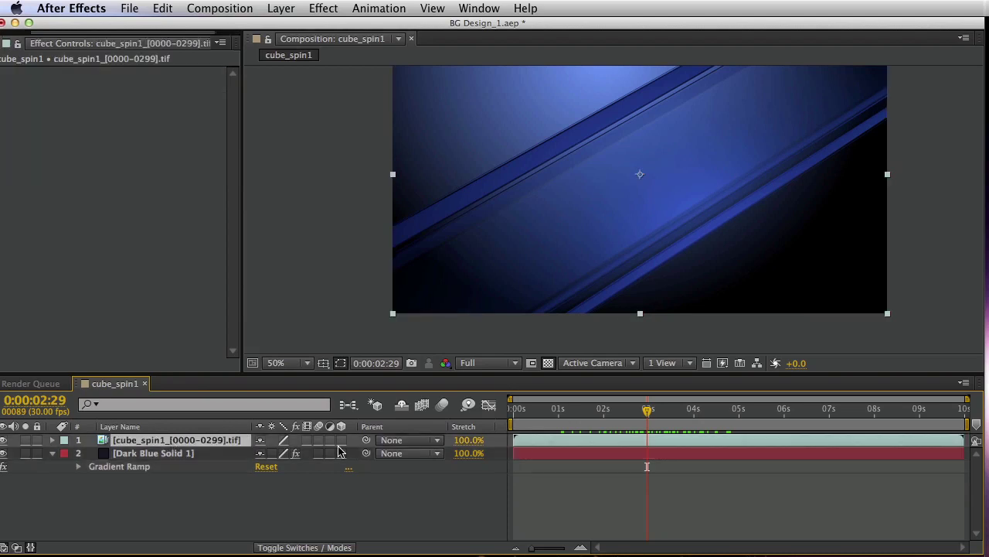
pyautogui.click(297, 548)
pyautogui.click(280, 440)
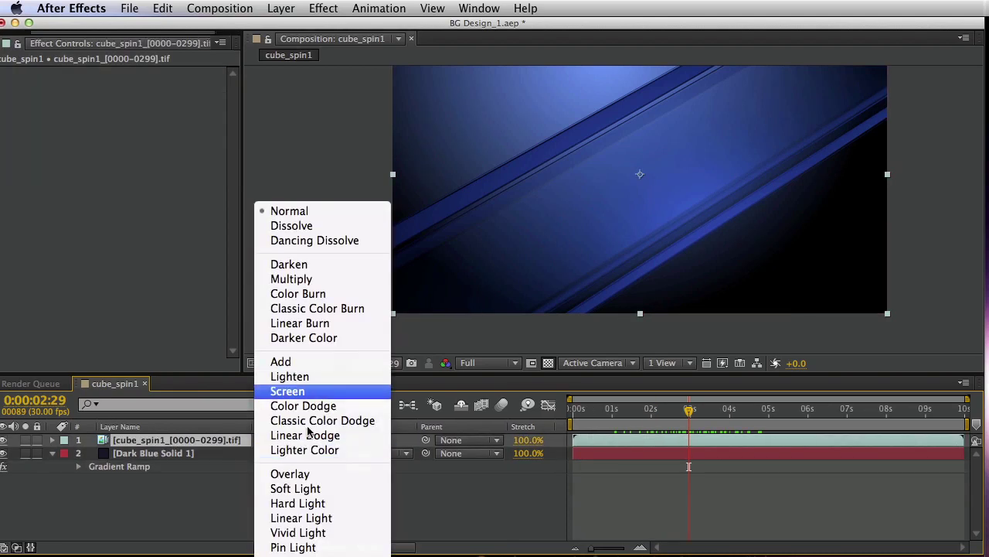
pyautogui.click(301, 489)
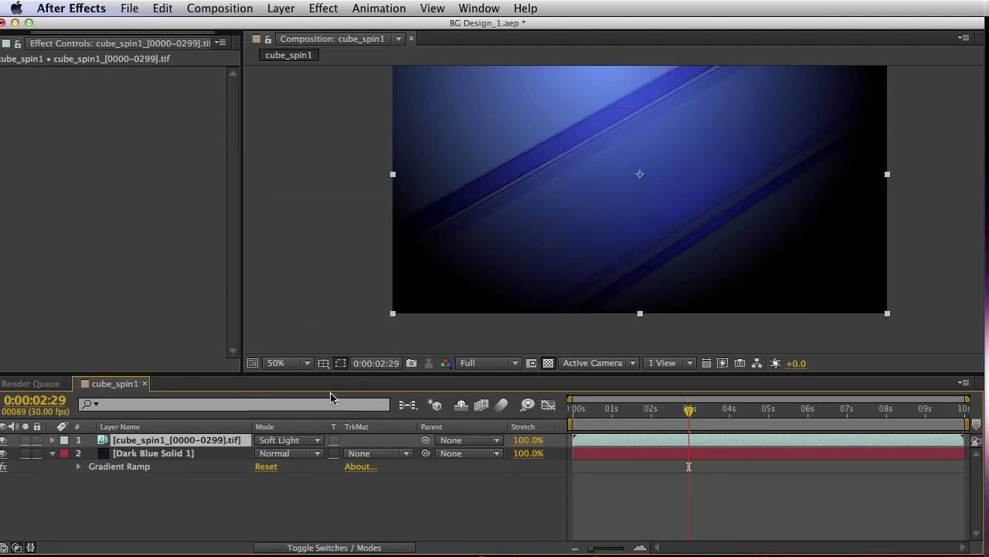
pyautogui.hotkey('shift', '-')
pyautogui.hotkey('shift', '-')
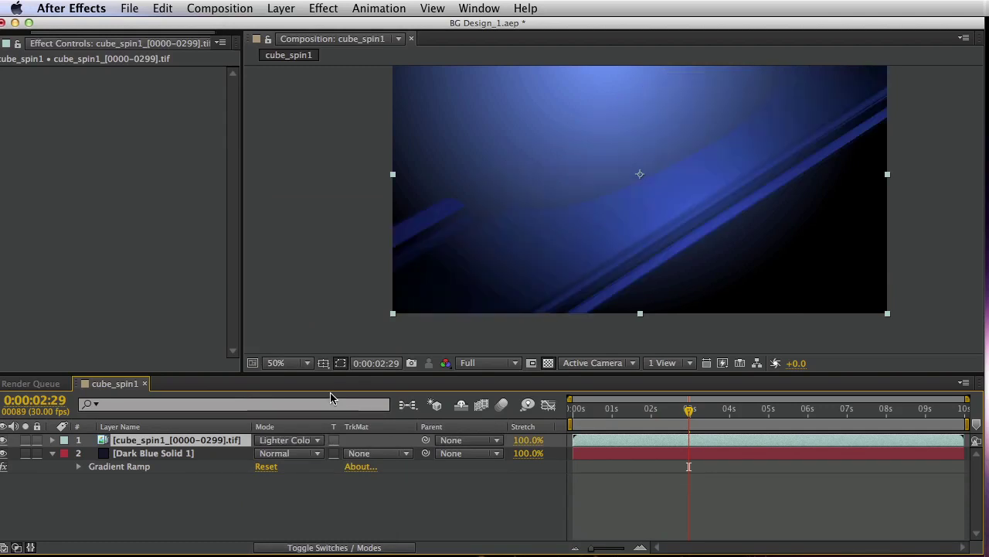
pyautogui.hotkey('shift', '-')
pyautogui.hotkey('shift', '-')
pyautogui.hotkey('shift', '-')
pyautogui.hotkey('shift', '-')
pyautogui.hotkey('shift', '-')
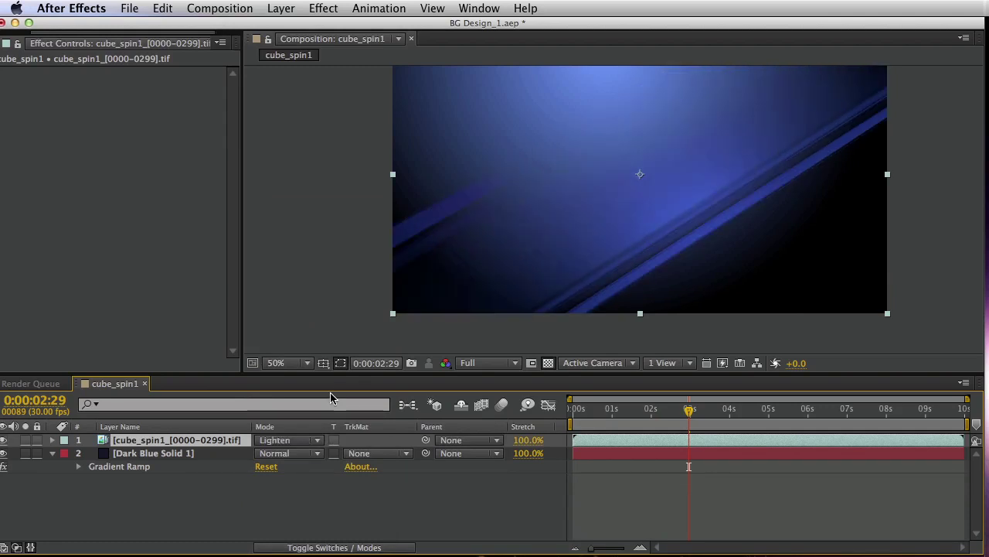
pyautogui.hotkey('shift', '=')
pyautogui.moveTo(689, 409); pyautogui.dragTo(724, 427)
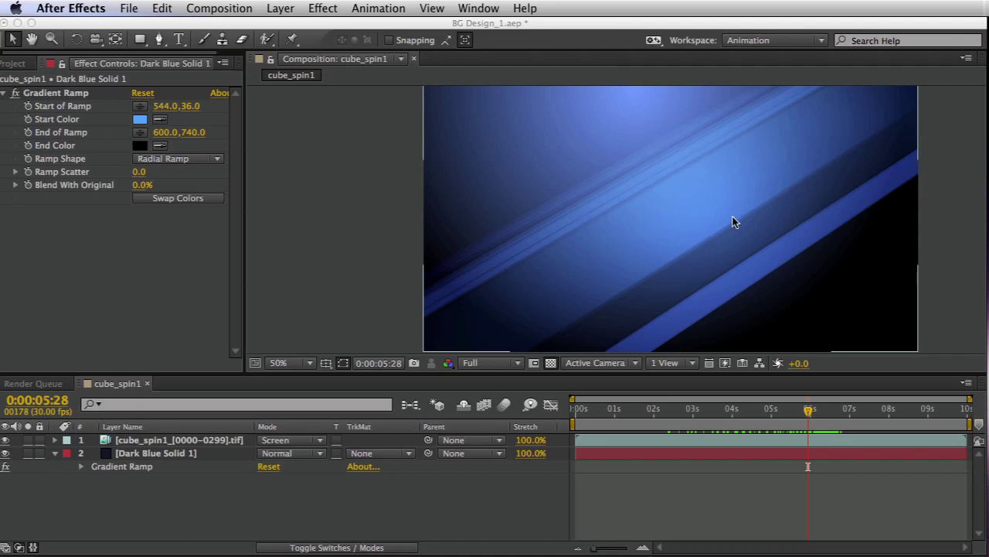
# Add a 1280 x 720 white solid above the other layers.
pyautogui.click(189, 474)
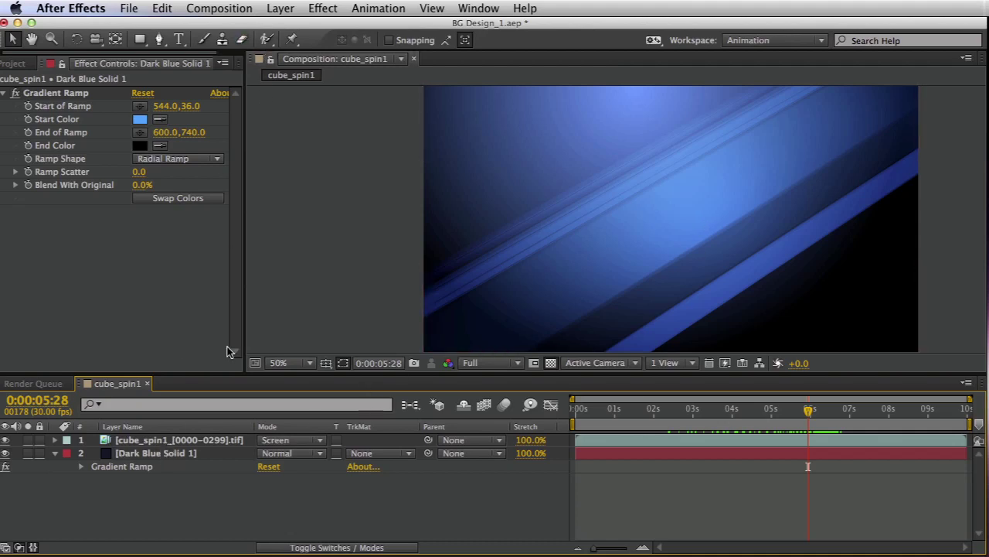
pyautogui.click(276, 11)
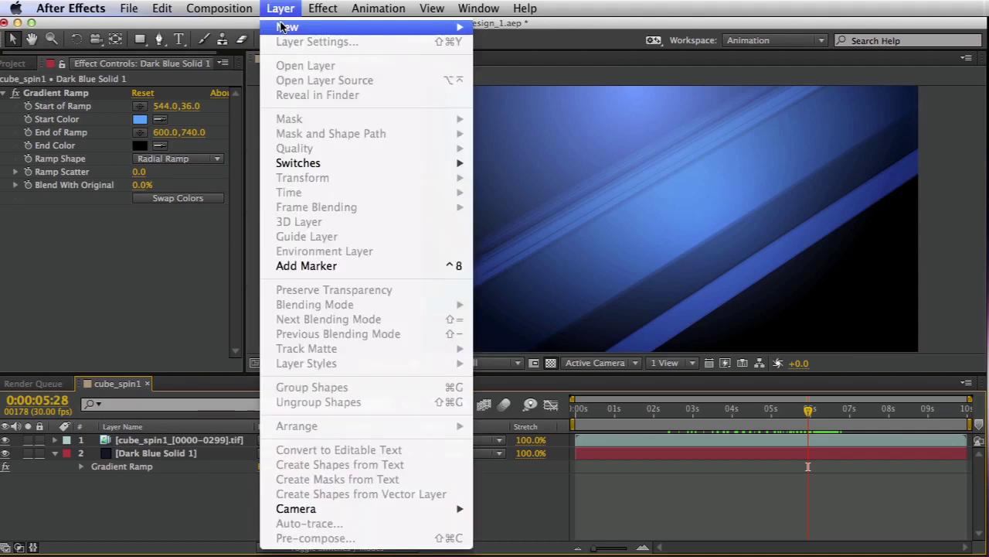
pyautogui.click(284, 6)
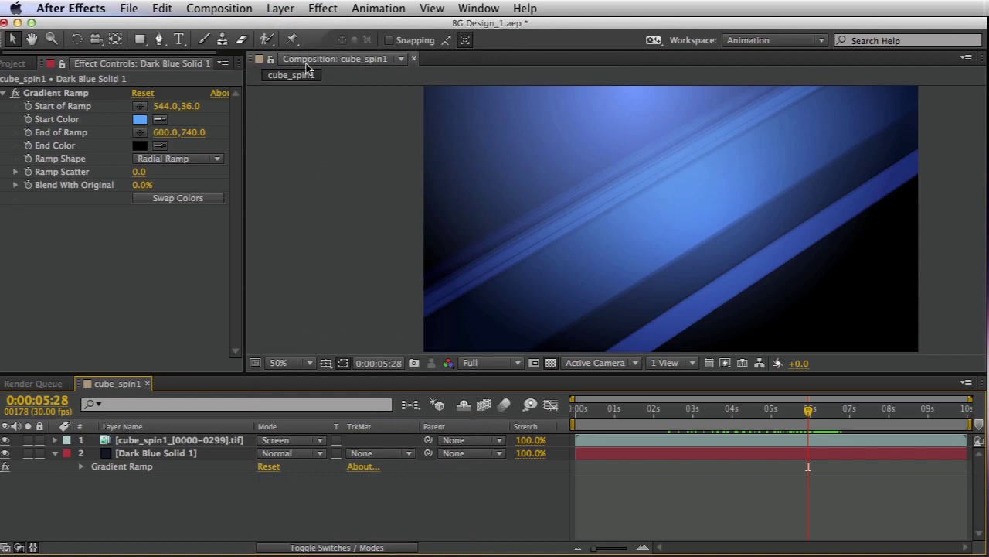
pyautogui.press('super+y')
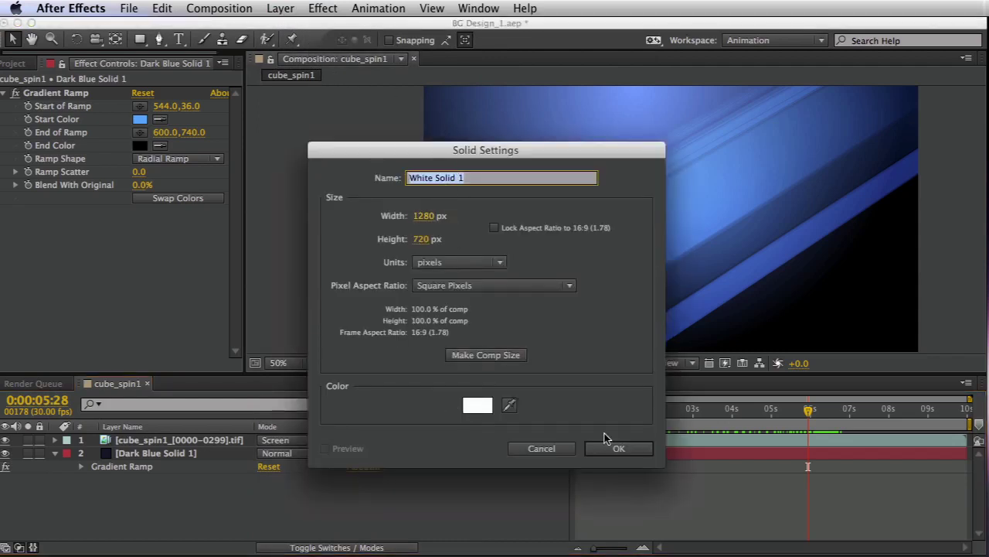
pyautogui.click(622, 450)
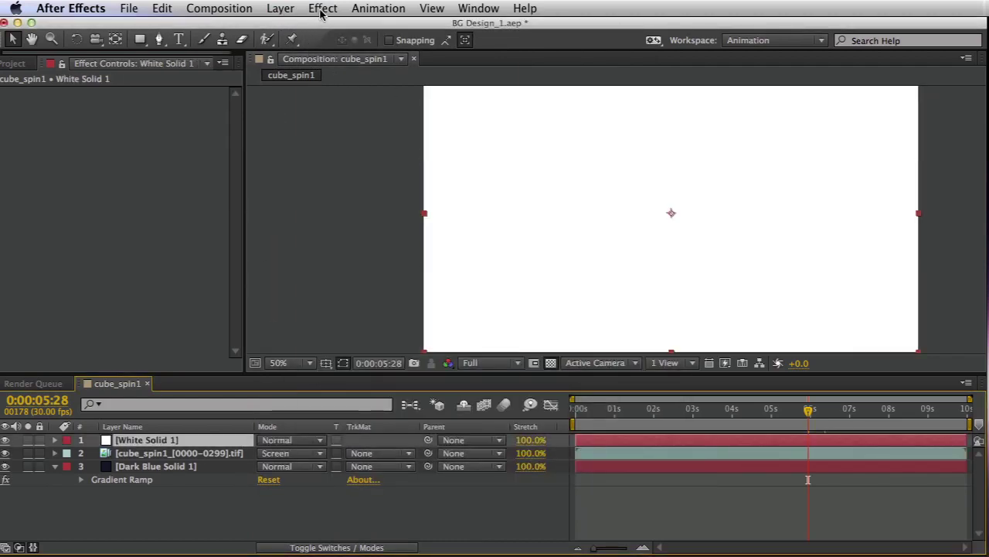
# Apply a Displacement Map effect to the white solid, using the cube_spin1 layer as the displacement map layer.
pyautogui.click(322, 9)
pyautogui.moveTo(418, 184)
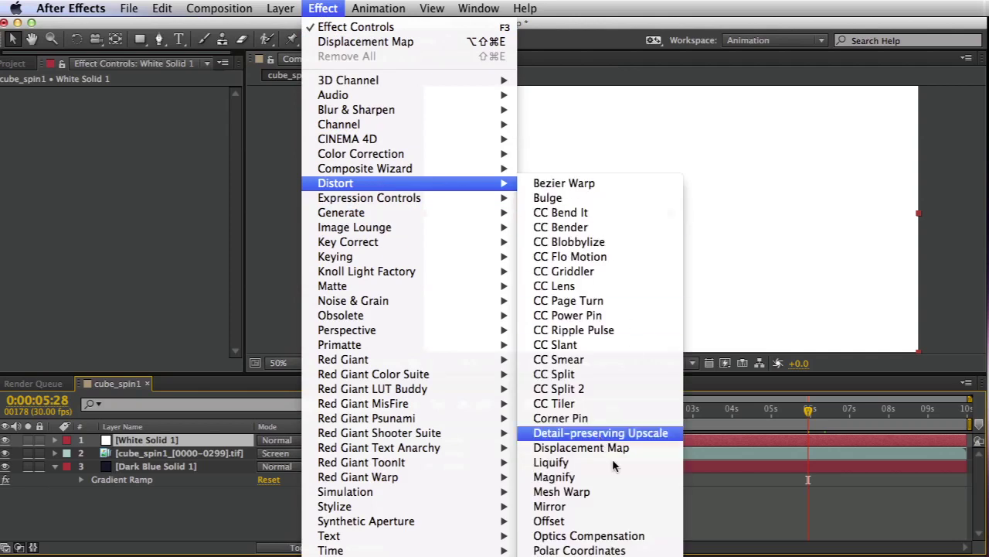
pyautogui.click(587, 447)
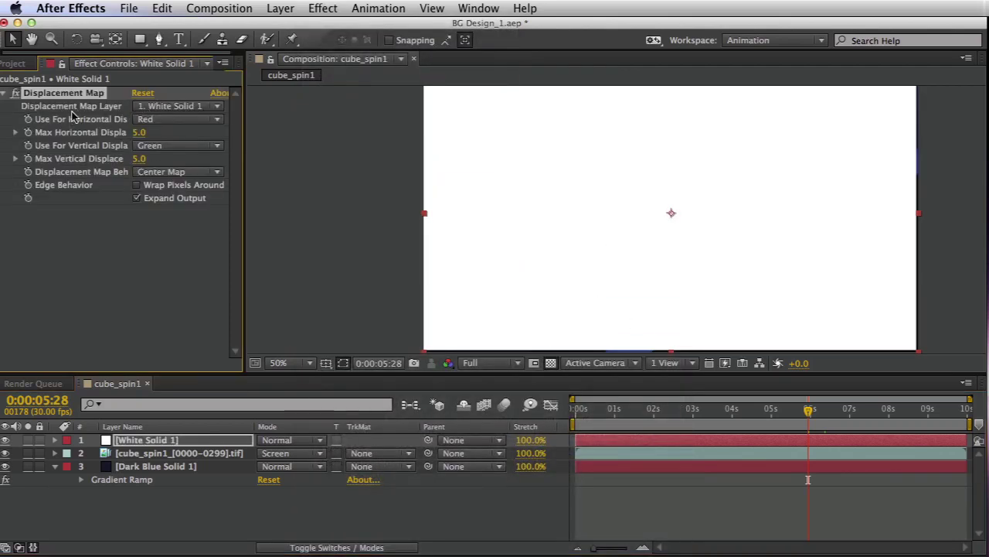
pyautogui.click(154, 109)
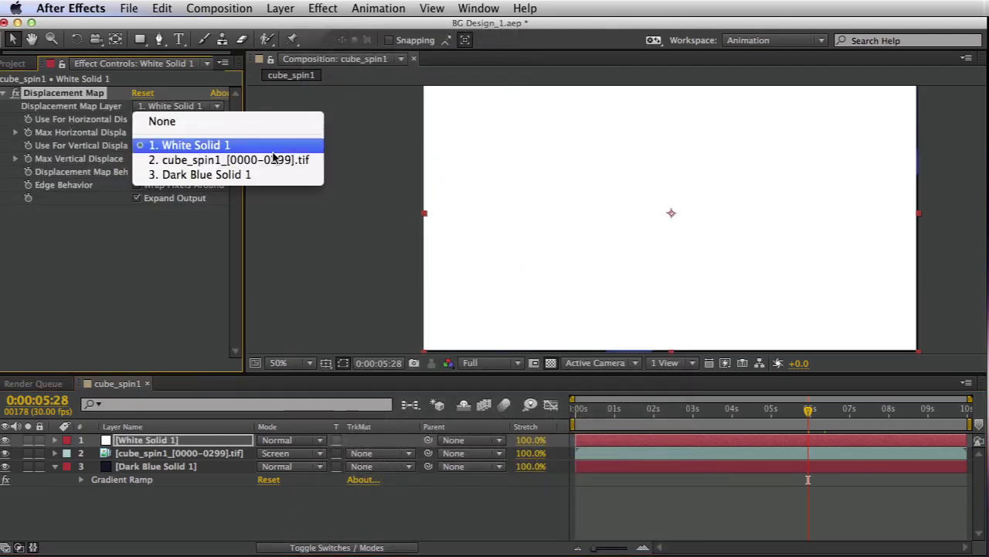
pyautogui.click(202, 159)
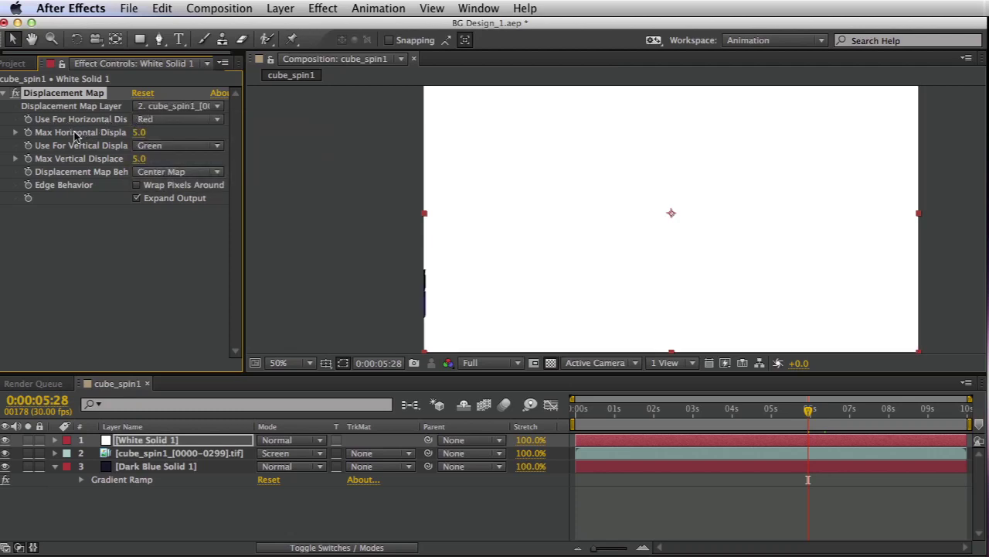
# Set the Displacement Map's maximum horizontal displacement to 200 and lower the white solid's opacity.
pyautogui.moveTo(139, 135); pyautogui.dragTo(280, 120)
pyautogui.press('t')
pyautogui.moveTo(267, 453); pyautogui.dragTo(228, 457)
# Draw a tall rectangular mask on the white solid, then rotate and reposition it into a slanted band across the frame's center.
pyautogui.click(140, 39)
pyautogui.moveTo(617, 94)
pyautogui.mouseDown()
pyautogui.moveTo(645, 340)
pyautogui.moveTo(746, 349)
pyautogui.moveTo(702, 346)
pyautogui.moveTo(729, 357)
pyautogui.mouseUp()
pyautogui.press('v')
pyautogui.doubleClick(729, 95)
pyautogui.moveTo(677, 154); pyautogui.dragTo(734, 158)
pyautogui.moveTo(831, 102); pyautogui.dragTo(859, 143)
pyautogui.moveTo(752, 162); pyautogui.dragTo(692, 212)
pyautogui.moveTo(696, 143); pyautogui.dragTo(525, 237)
# Set the white solid's opacity to 11% and preview how the bar displaces the slanted band over time.
pyautogui.moveTo(259, 484); pyautogui.dragTo(239, 482)
pyautogui.moveTo(663, 416); pyautogui.dragTo(737, 409)
pyautogui.moveTo(717, 225)
pyautogui.mouseDown()
pyautogui.moveTo(756, 237)
pyautogui.moveTo(739, 216)
pyautogui.moveTo(717, 230)
pyautogui.mouseUp()
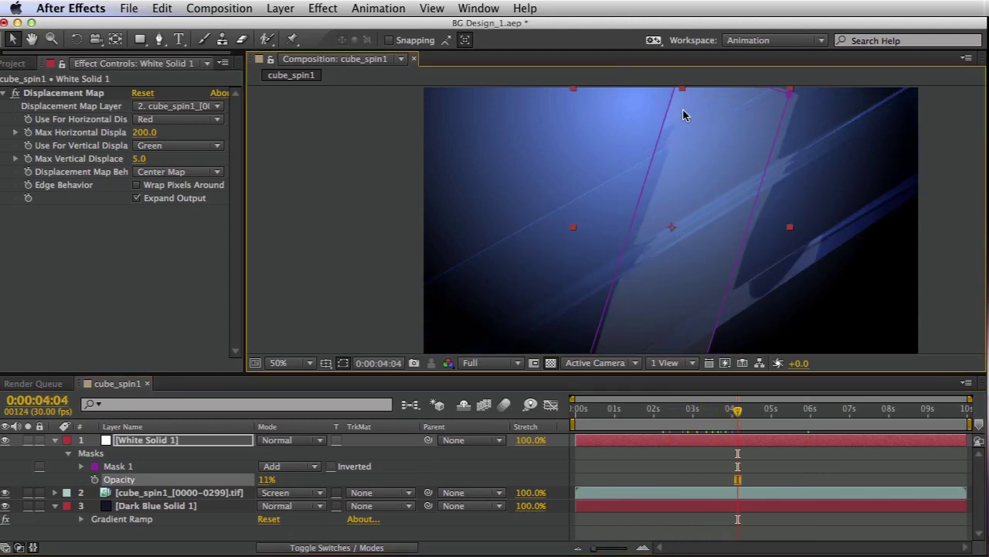
pyautogui.moveTo(669, 418); pyautogui.dragTo(741, 417)
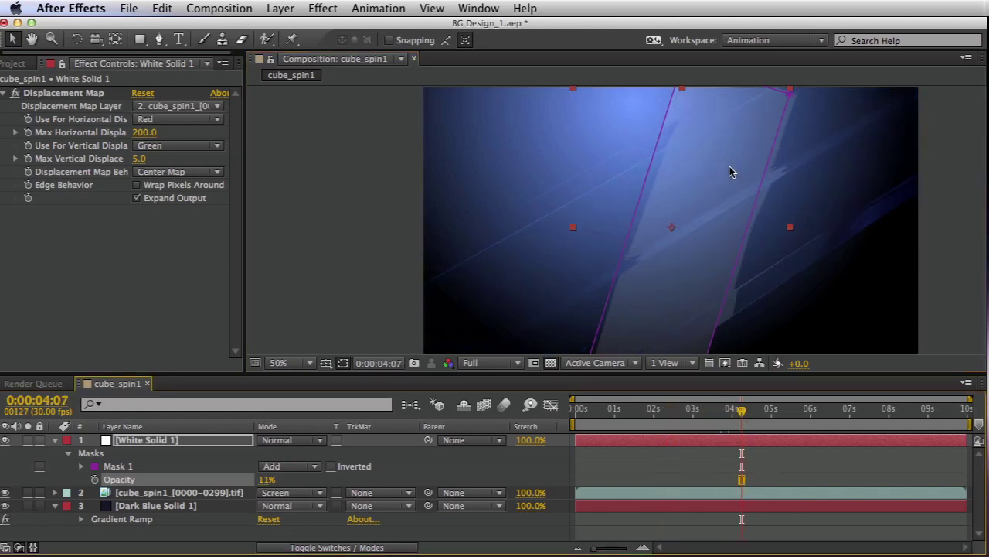
# Switch to Cinema 4D, examine the Cubes compositing tag with Matte Object off and on, preview the white matte, and return to After Effects.
pyautogui.press('Tab')
pyautogui.click(345, 241)
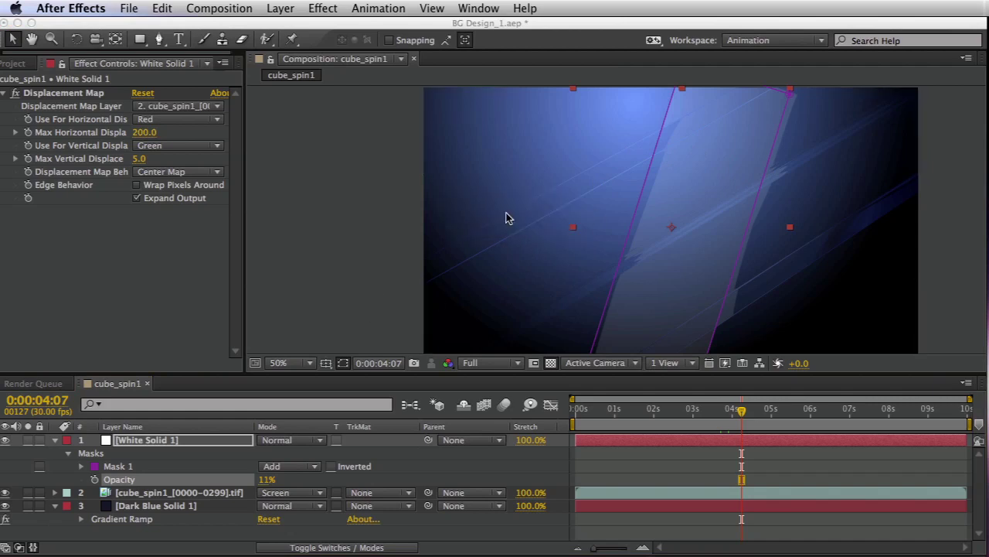
pyautogui.click(708, 260)
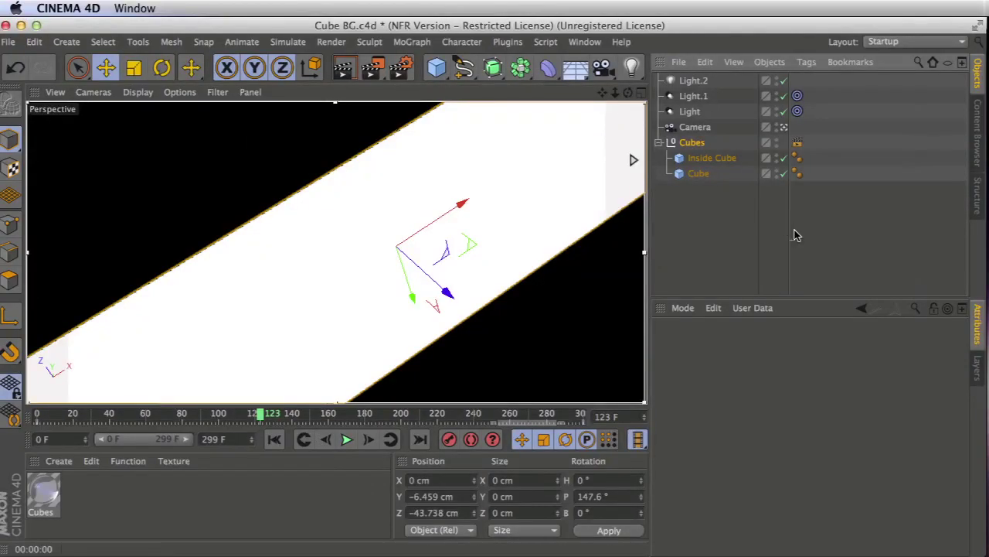
pyautogui.click(797, 236)
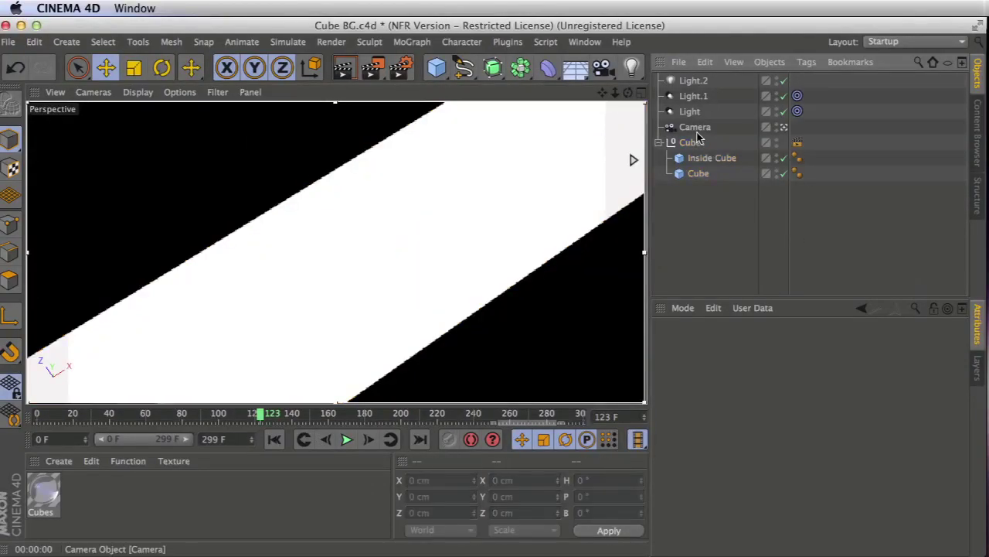
pyautogui.click(798, 143)
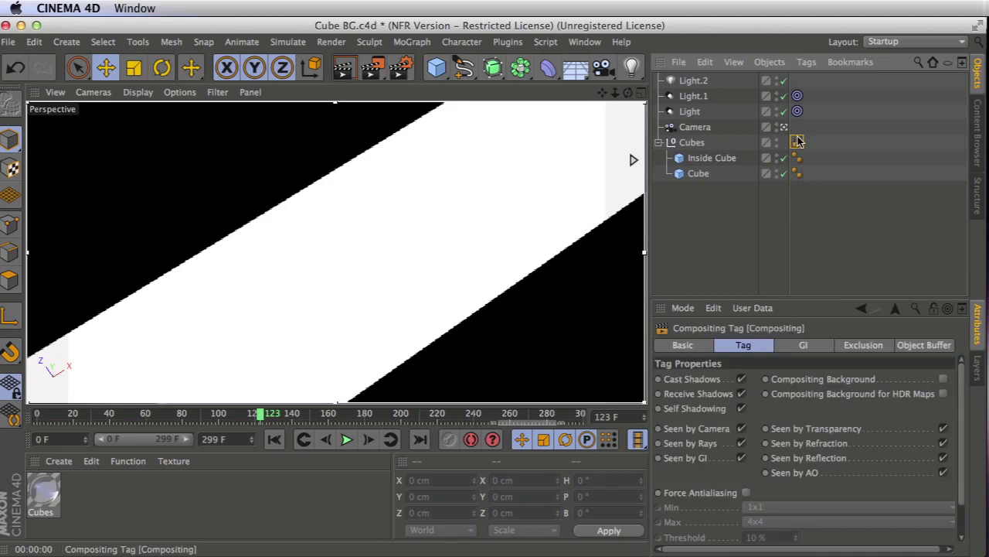
pyautogui.scroll(-2, 961, 379)
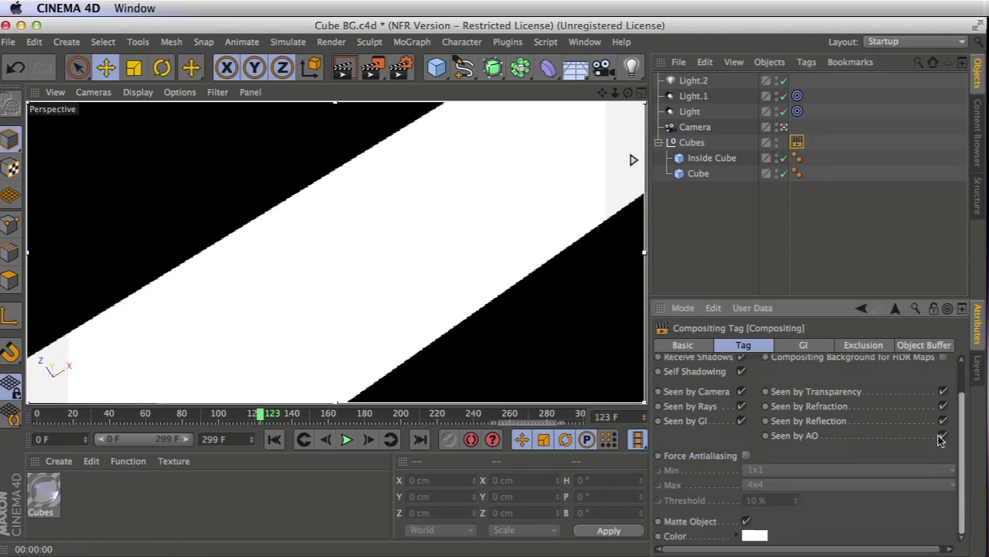
pyautogui.click(747, 520)
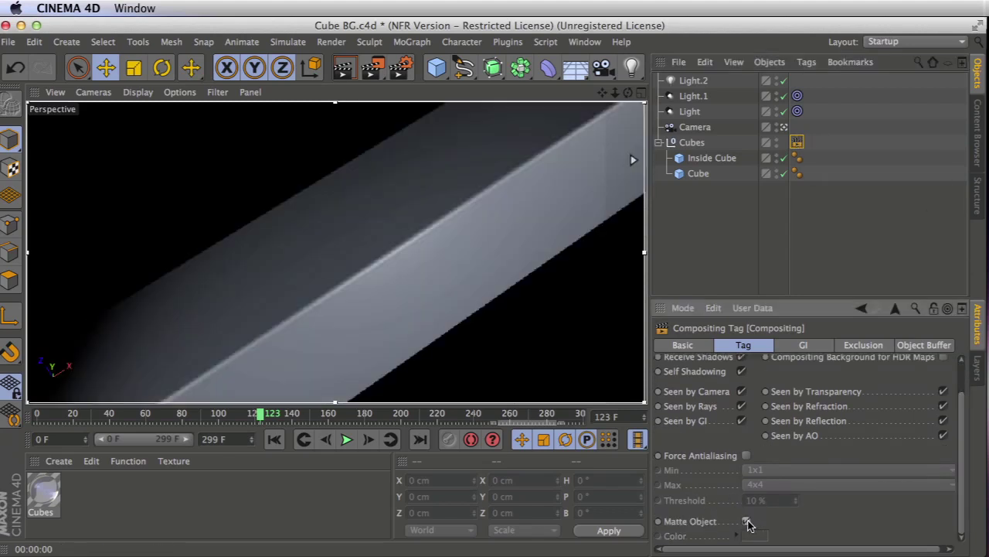
pyautogui.click(747, 521)
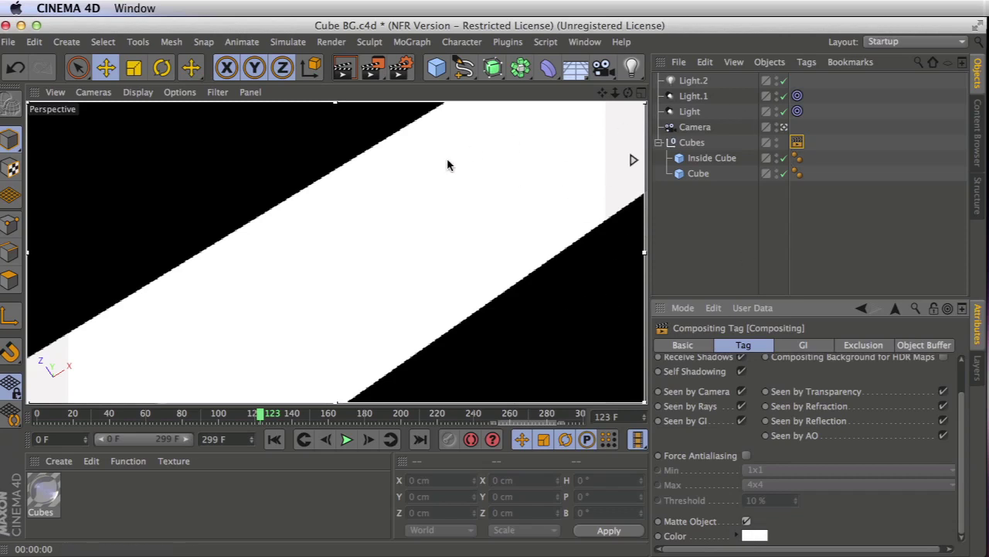
pyautogui.moveTo(327, 418); pyautogui.dragTo(416, 418)
pyautogui.moveTo(45, 488); pyautogui.dragTo(498, 395)
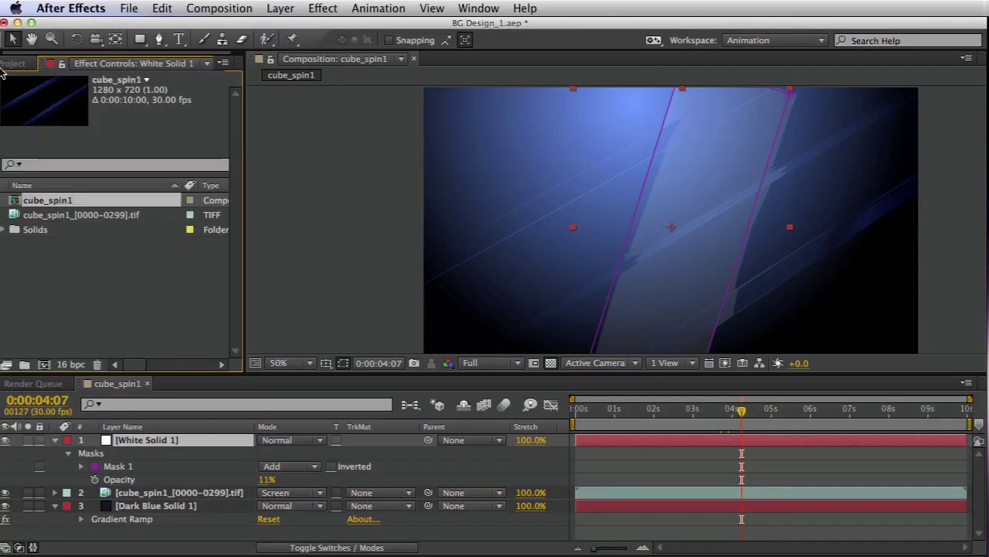
# Import the cube_spin1_matte[0000-0299].tif image sequence into the project with its alpha ignored.
pyautogui.click(17, 64)
pyautogui.press('super+i')
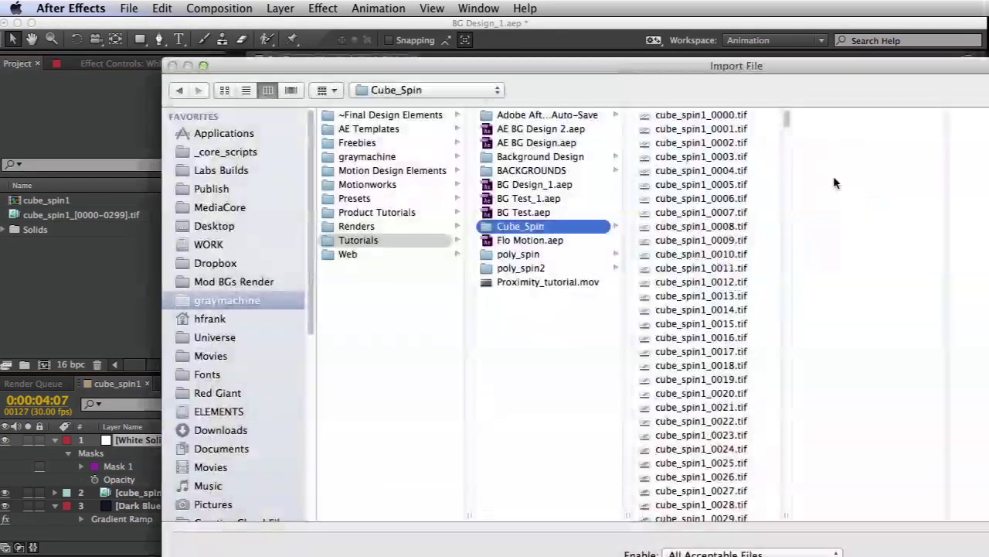
pyautogui.moveTo(787, 123); pyautogui.dragTo(787, 510)
pyautogui.click(772, 361)
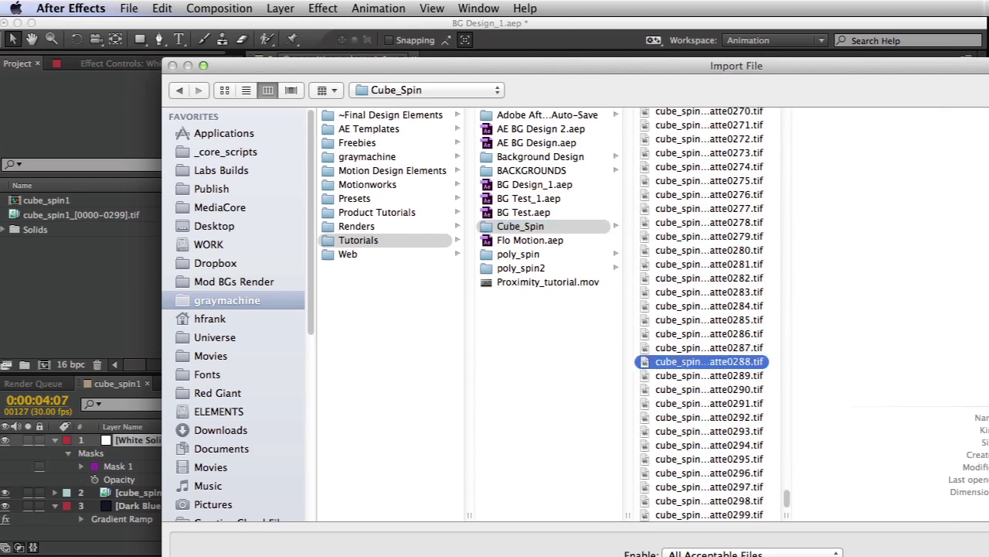
pyautogui.press('Return')
pyautogui.click(261, 290)
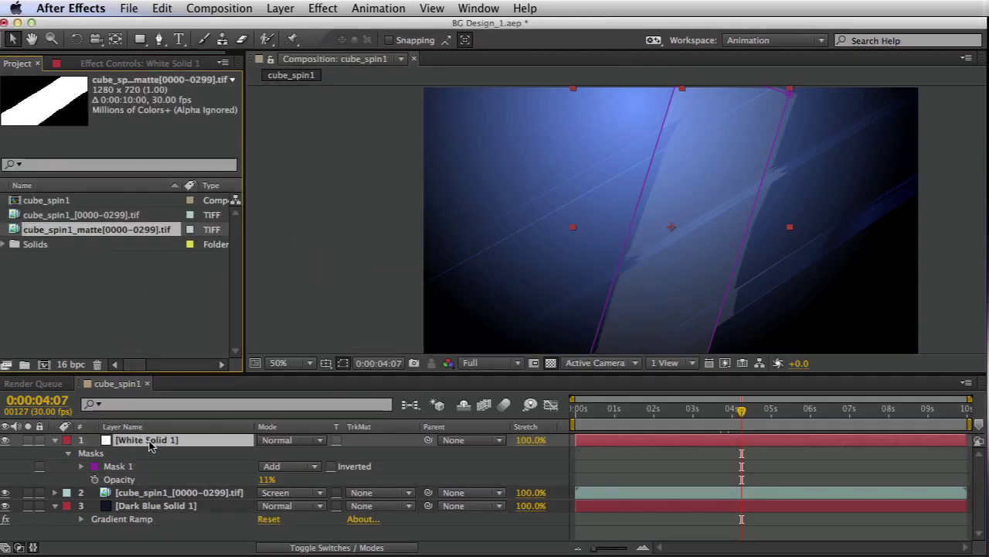
# Place the cube_spin1_matte sequence above the white solid and make it the solid's luma track matte, then scrub to 0:00:05:29.
pyautogui.moveTo(83, 236); pyautogui.dragTo(158, 437)
pyautogui.click(369, 451)
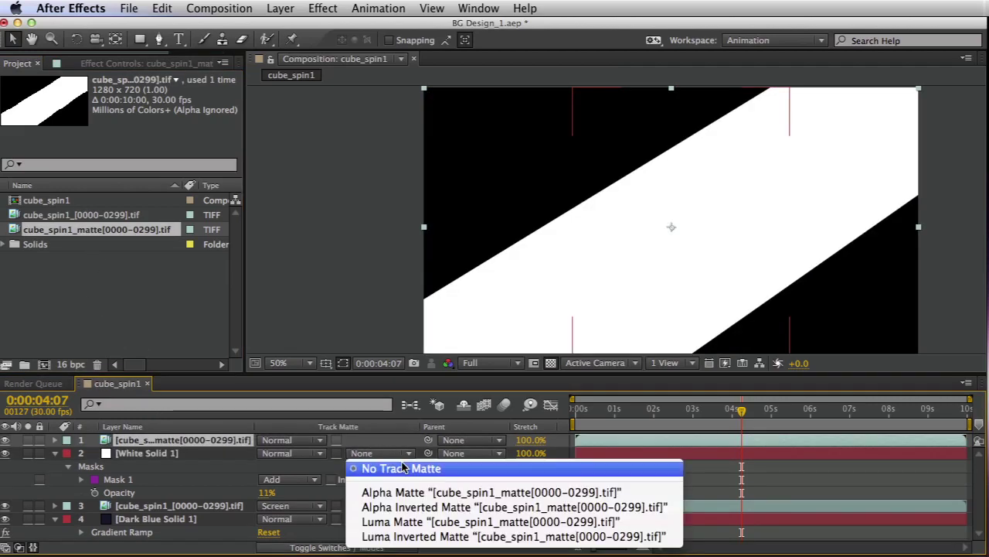
pyautogui.click(402, 521)
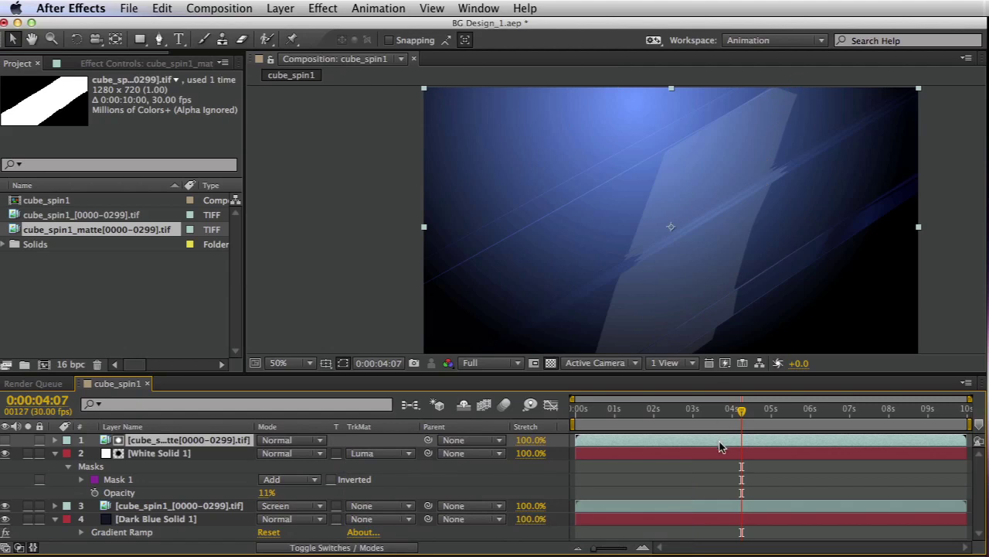
pyautogui.moveTo(727, 417); pyautogui.dragTo(810, 429)
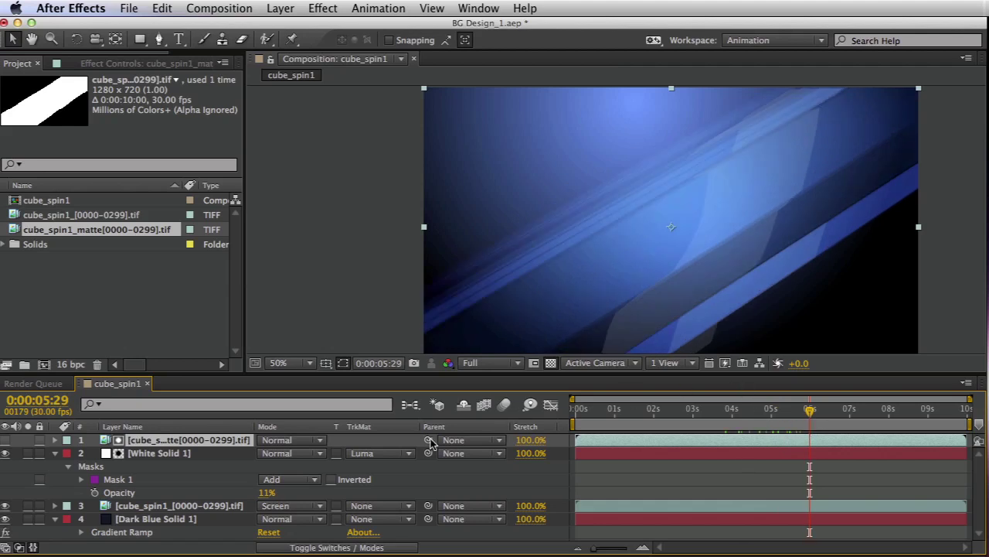
# Shift Mask 1 on the white solid to the left and slightly upward with free transform.
pyautogui.click(126, 478)
pyautogui.press('super+t')
pyautogui.moveTo(700, 216); pyautogui.dragTo(656, 199)
pyautogui.doubleClick(912, 121)
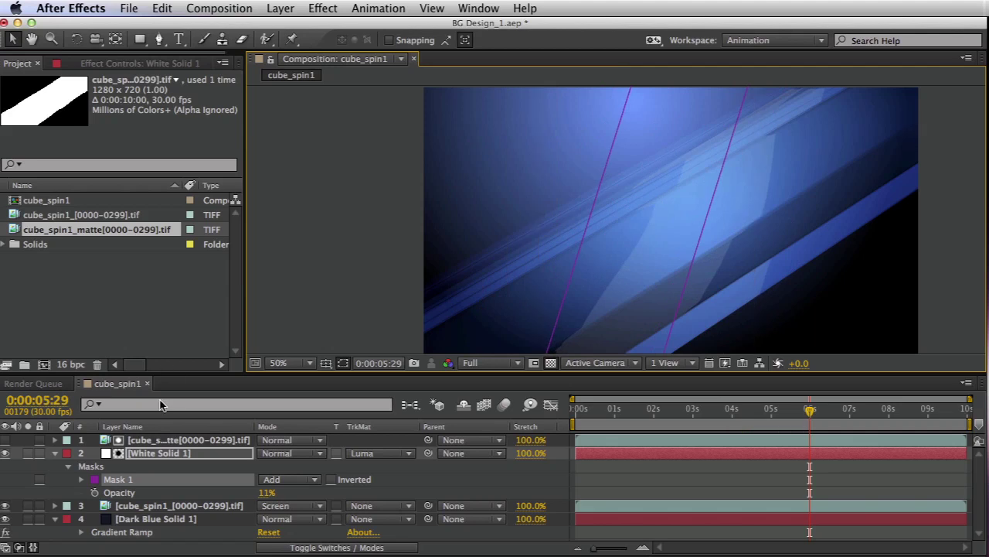
# Draw a second rectangular mask on the white solid, then rotate and position it parallel to Mask 1, overlapping its right side.
pyautogui.press(',')
pyautogui.click(140, 40)
pyautogui.moveTo(747, 117); pyautogui.dragTo(633, 327)
pyautogui.press('super+t')
pyautogui.moveTo(792, 88); pyautogui.dragTo(873, 129)
pyautogui.moveTo(693, 205); pyautogui.dragTo(698, 221)
pyautogui.moveTo(921, 172); pyautogui.dragTo(907, 151)
# Set Mask 2 to Subtract mode and give it a mask feather of 102.0, 0.0 pixels.
pyautogui.click(290, 492)
pyautogui.click(295, 536)
pyautogui.press('f')
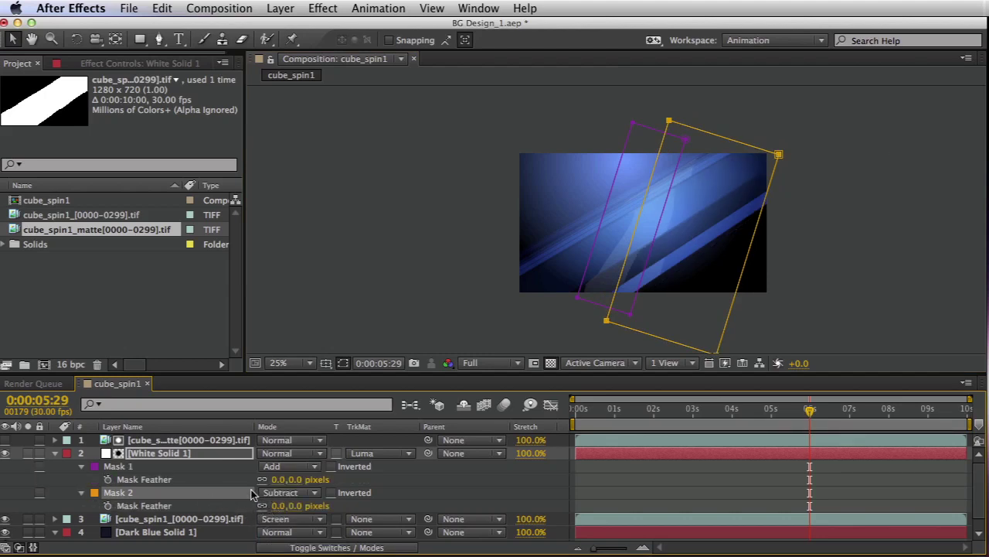
pyautogui.moveTo(277, 507); pyautogui.dragTo(362, 505)
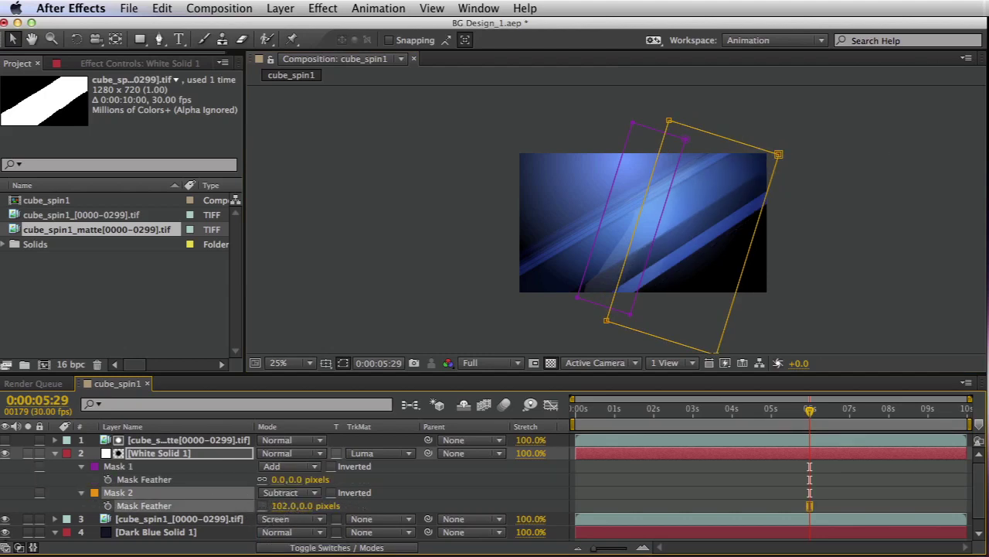
# Reposition Mask 2 and nudge it left and up to fine-tune the faded edge of the band, then collapse the white solid's properties.
pyautogui.press('.')
pyautogui.doubleClick(939, 92)
pyautogui.moveTo(733, 168); pyautogui.dragTo(849, 188)
pyautogui.press('Left')
pyautogui.press('Left')
pyautogui.press('Left')
pyautogui.press('Left')
pyautogui.press('Left')
pyautogui.press('Left')
pyautogui.press('Left')
pyautogui.press('Left')
pyautogui.press('Up')
pyautogui.press('Up')
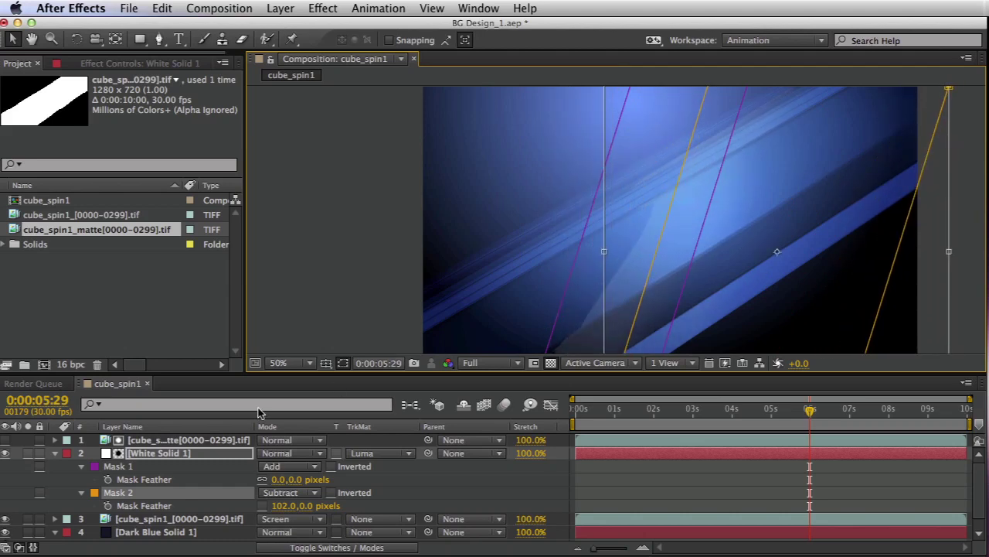
pyautogui.click(215, 455)
pyautogui.press('u')
pyautogui.click(163, 508)
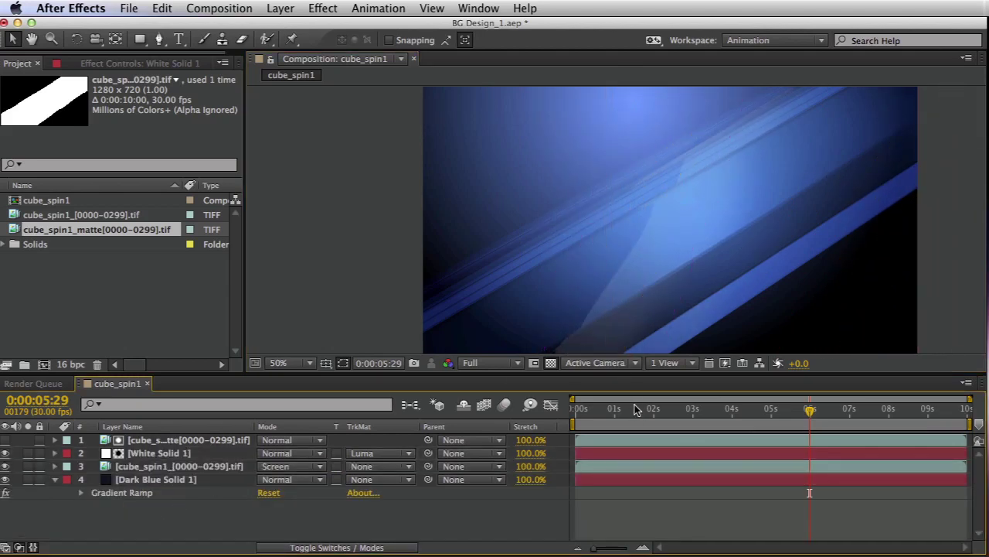
# Scrub to 0:00:02:20 and lower the white solid's opacity slightly.
pyautogui.moveTo(649, 416); pyautogui.dragTo(679, 418)
pyautogui.click(188, 440)
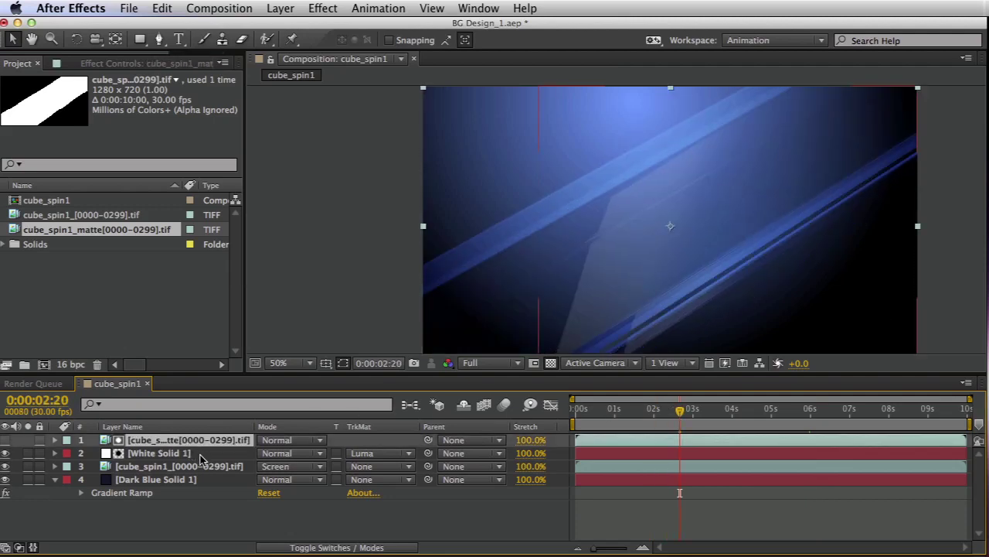
pyautogui.click(185, 453)
pyautogui.press('r')
pyautogui.press('t')
pyautogui.moveTo(265, 466)
pyautogui.mouseDown()
pyautogui.moveTo(248, 466)
pyautogui.moveTo(259, 467)
pyautogui.mouseUp()
# Move both masks of the white solid together toward the frame's lower left, then scrub to 0:00:02:11.
pyautogui.click(151, 454)
pyautogui.press('m')
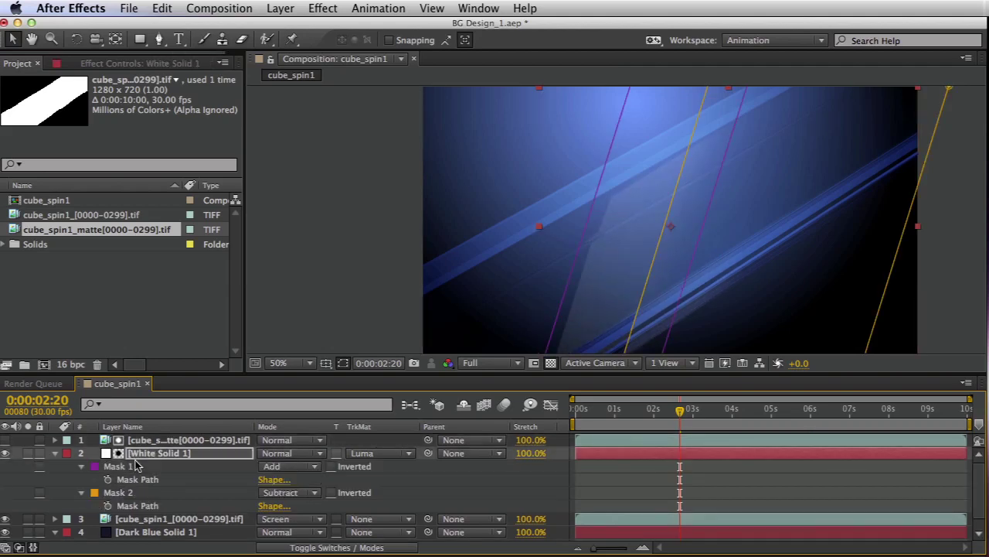
pyautogui.keyDown('shift'); pyautogui.click(122, 492); pyautogui.keyUp('shift')
pyautogui.press('super+t')
pyautogui.moveTo(663, 256); pyautogui.dragTo(616, 310)
pyautogui.click(177, 453)
pyautogui.press('m')
pyautogui.click(166, 507)
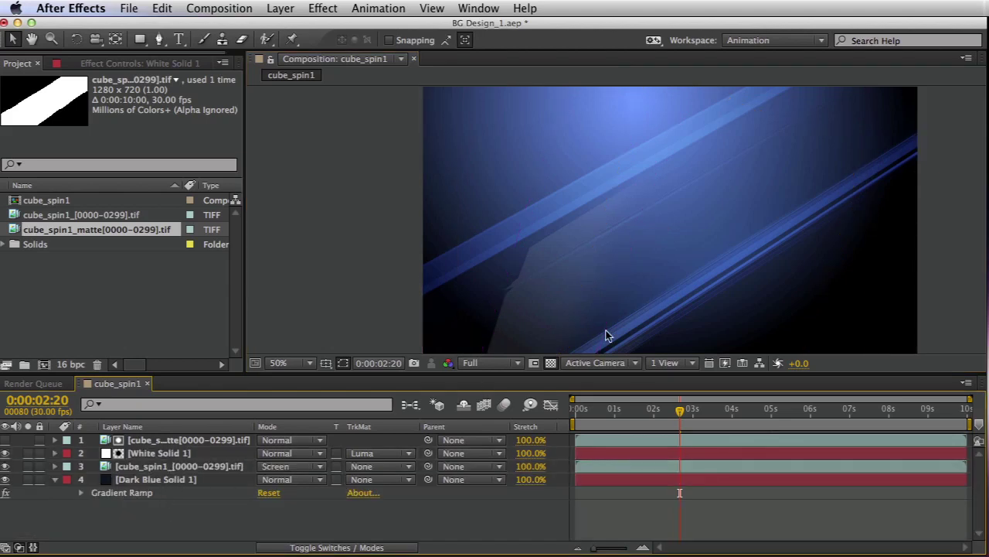
pyautogui.click(669, 412)
pyautogui.moveTo(669, 416); pyautogui.dragTo(668, 416)
# Create a comp-sized white solid named CC and turn it into an adjustment layer.
pyautogui.press('super+y')
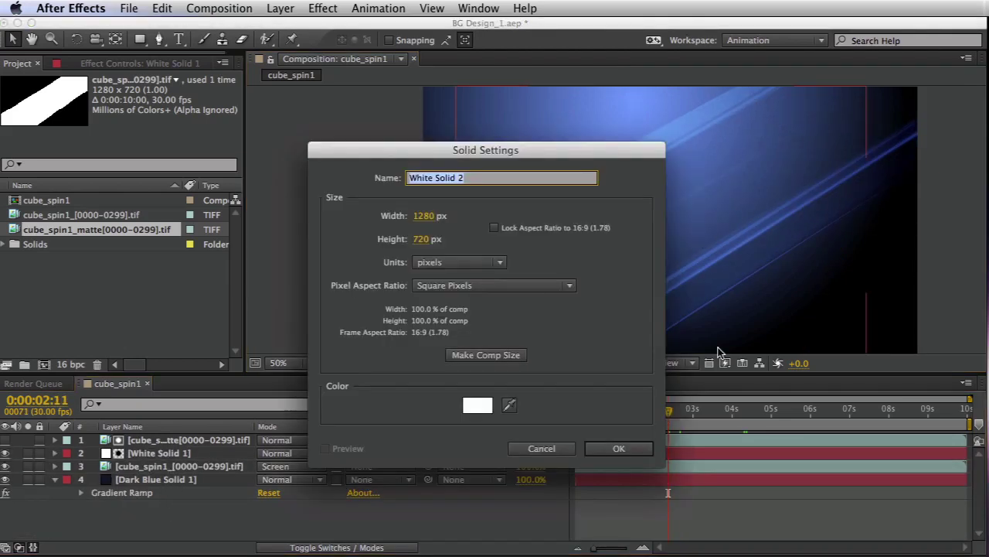
pyautogui.write('CC')
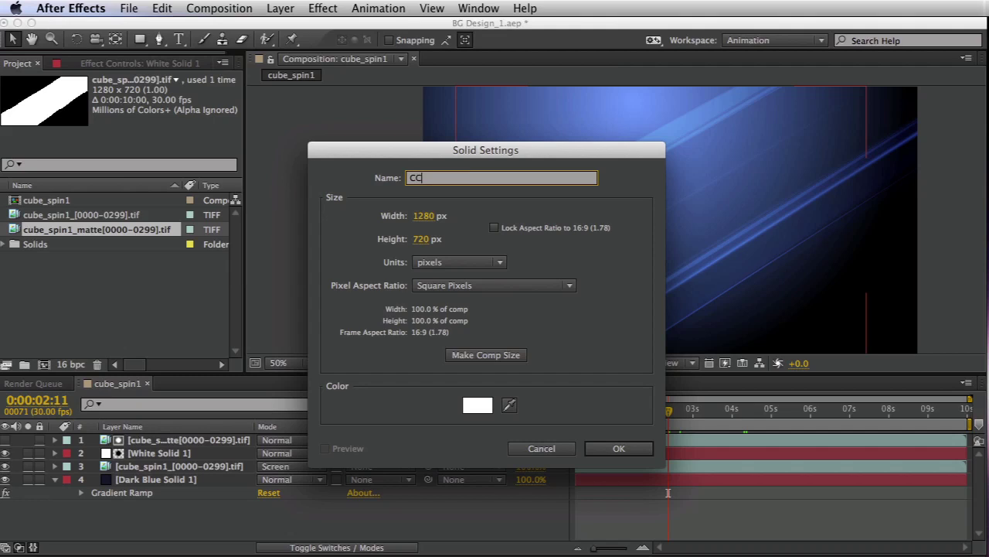
pyautogui.press('Return')
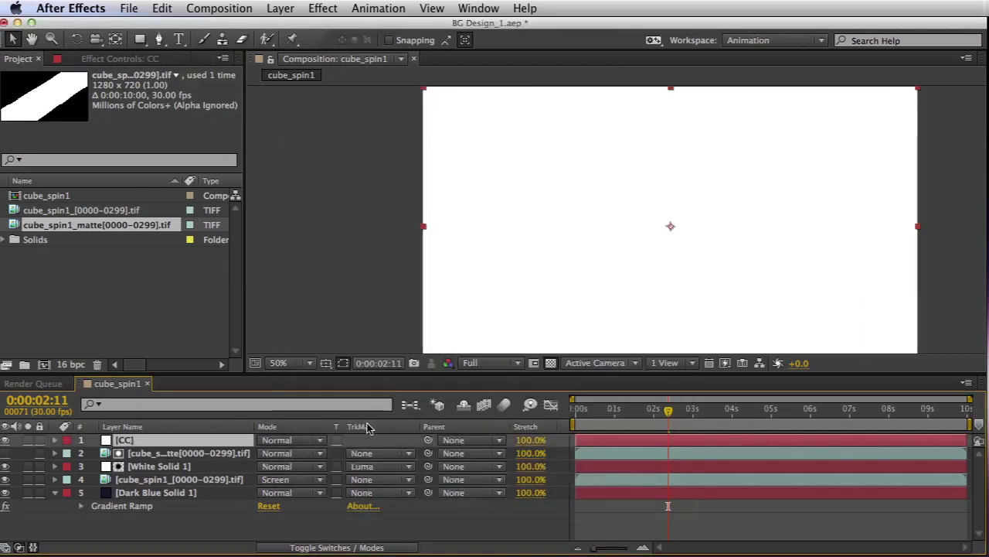
pyautogui.click(325, 547)
pyautogui.click(333, 440)
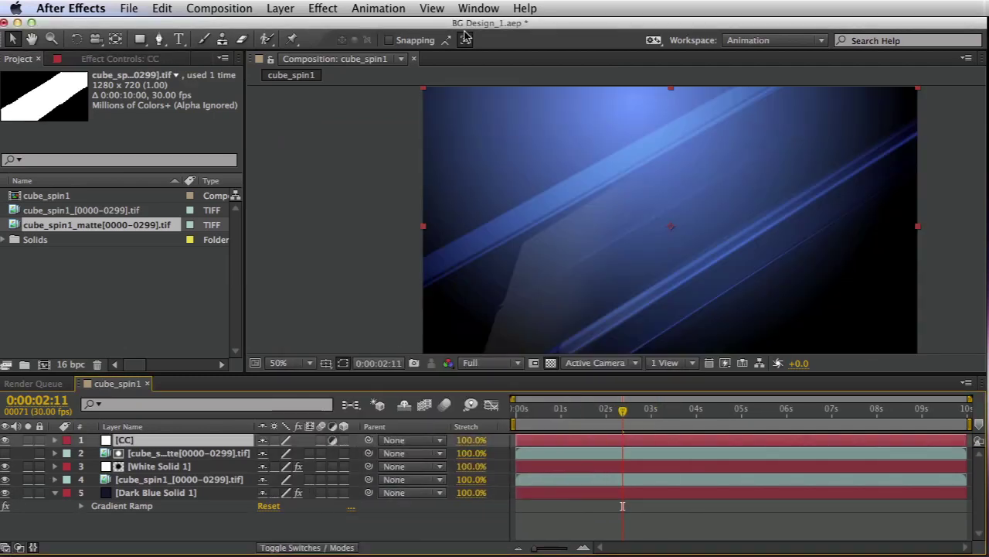
# Apply a Curves effect to the CC layer and shape its RGB curve into an S with darker shadows and brighter highlights.
pyautogui.click(322, 9)
pyautogui.moveTo(418, 153)
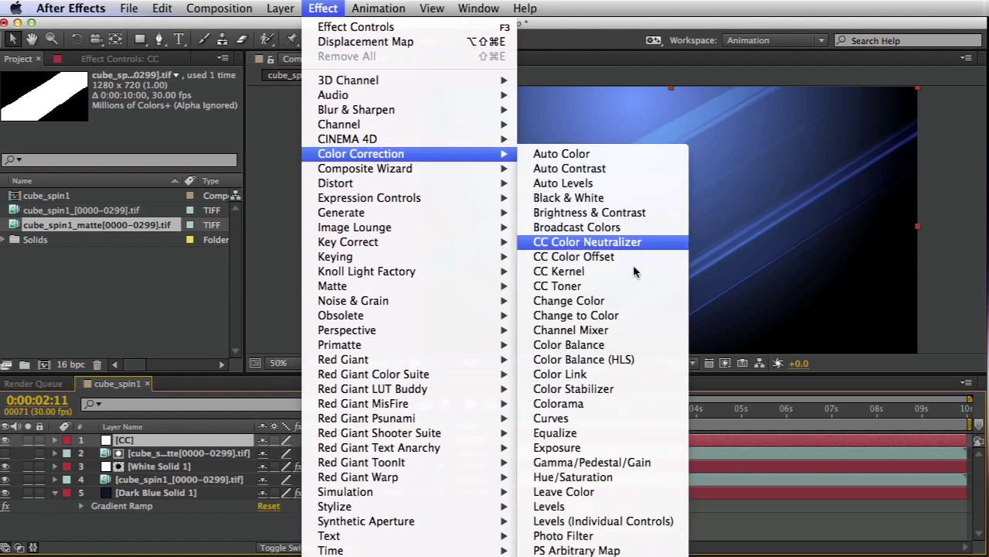
pyautogui.click(597, 423)
pyautogui.click(78, 239)
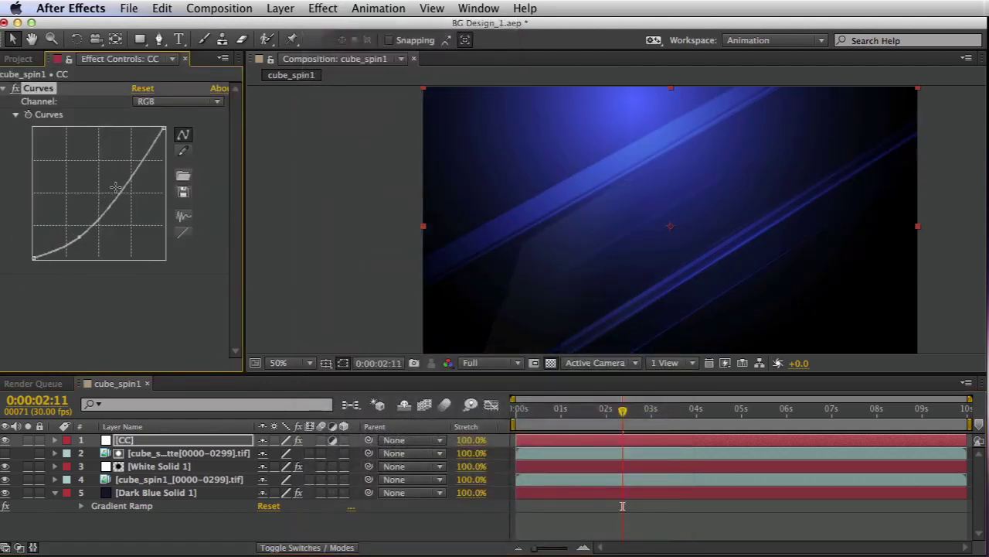
pyautogui.moveTo(115, 183); pyautogui.dragTo(112, 176)
pyautogui.moveTo(80, 237); pyautogui.dragTo(74, 225)
pyautogui.moveTo(114, 169); pyautogui.dragTo(128, 148)
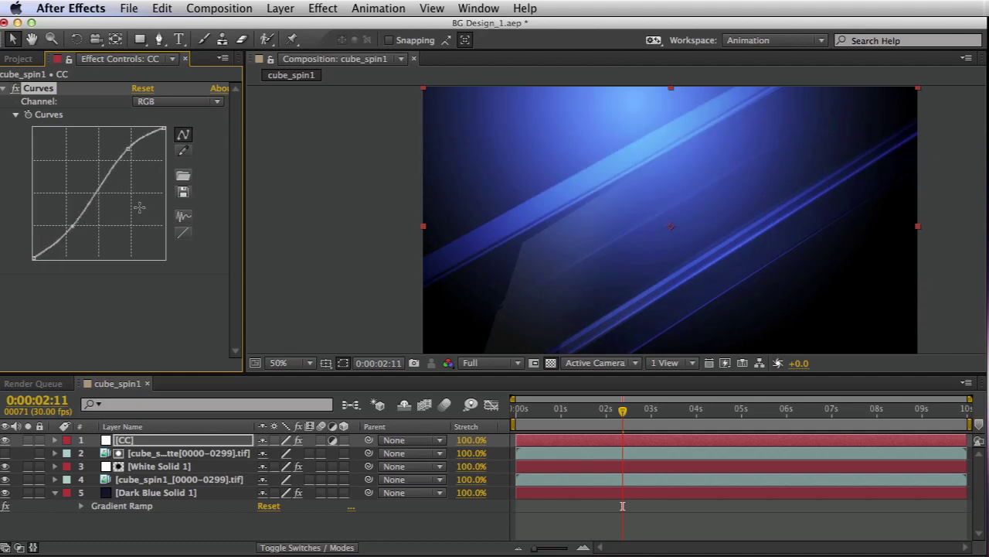
# Create a 1280 x 720 black solid named Lines at the top of the composition.
pyautogui.press('.')
pyautogui.press('h')
pyautogui.moveTo(596, 141); pyautogui.dragTo(583, 169)
pyautogui.press('v')
pyautogui.click(174, 517)
pyautogui.press('super+y')
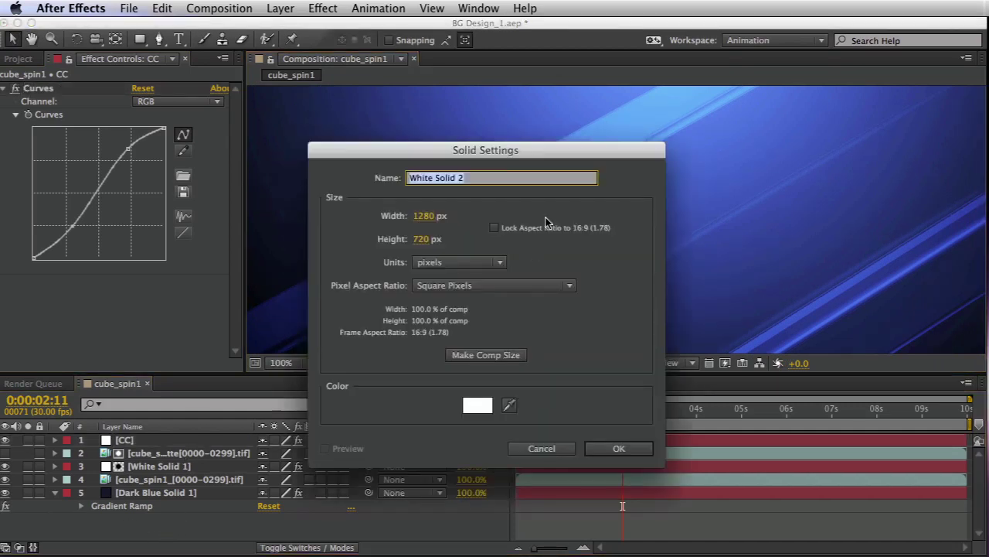
pyautogui.click(477, 404)
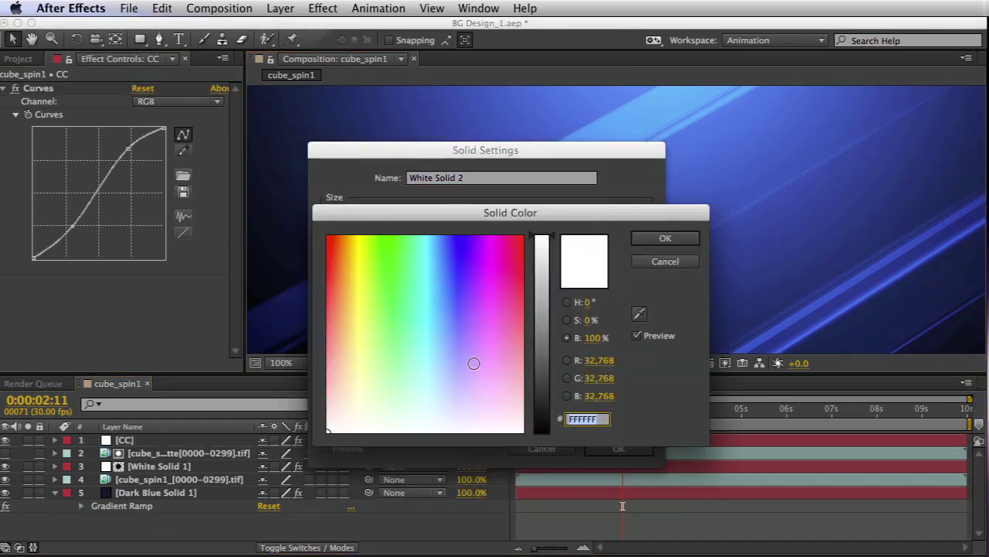
pyautogui.click(539, 430)
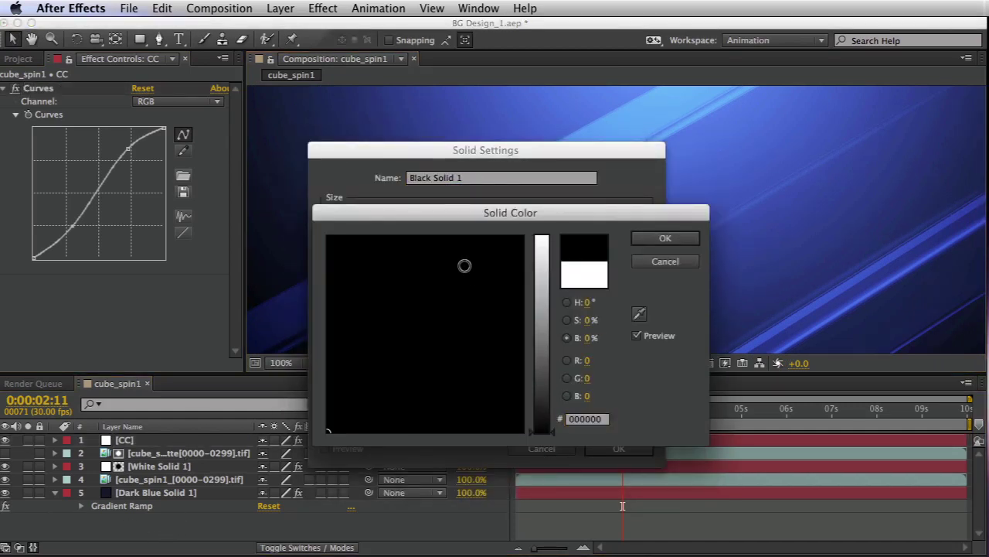
pyautogui.click(663, 238)
pyautogui.write('Lines')
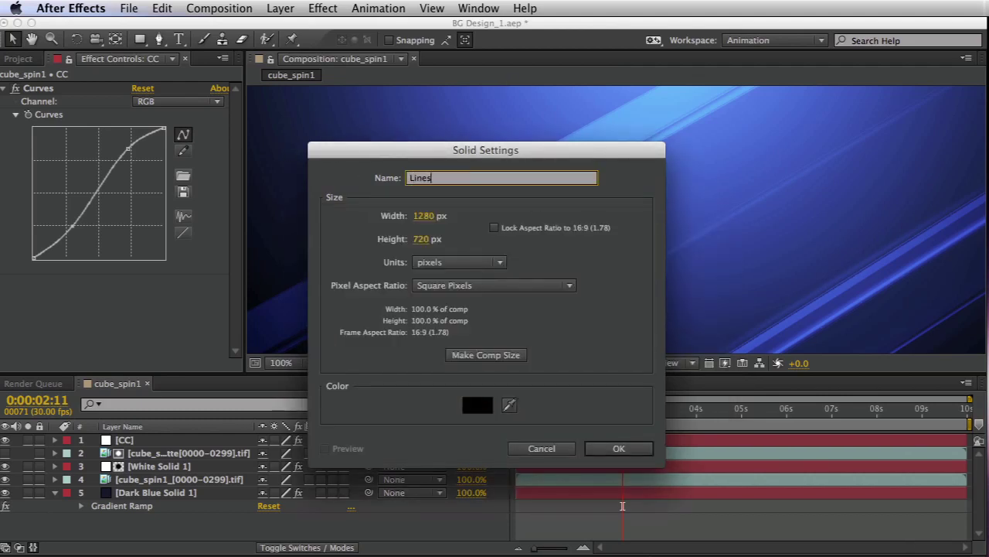
pyautogui.press('Return')
# Apply the Venetian Blinds transition effect to the Lines solid with 67% completion, a 21° direction and a width of 5.
pyautogui.click(324, 8)
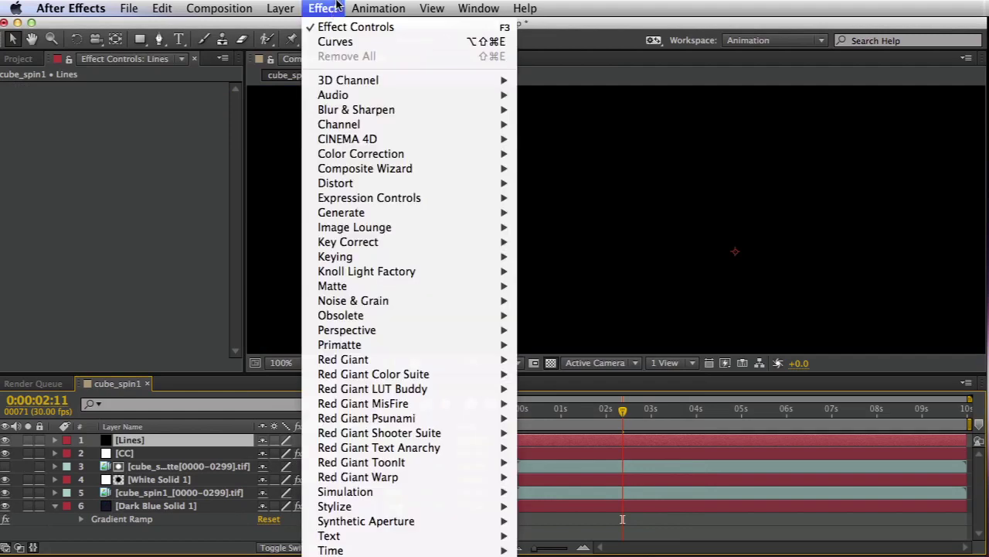
pyautogui.click(325, 5)
pyautogui.press('super+5')
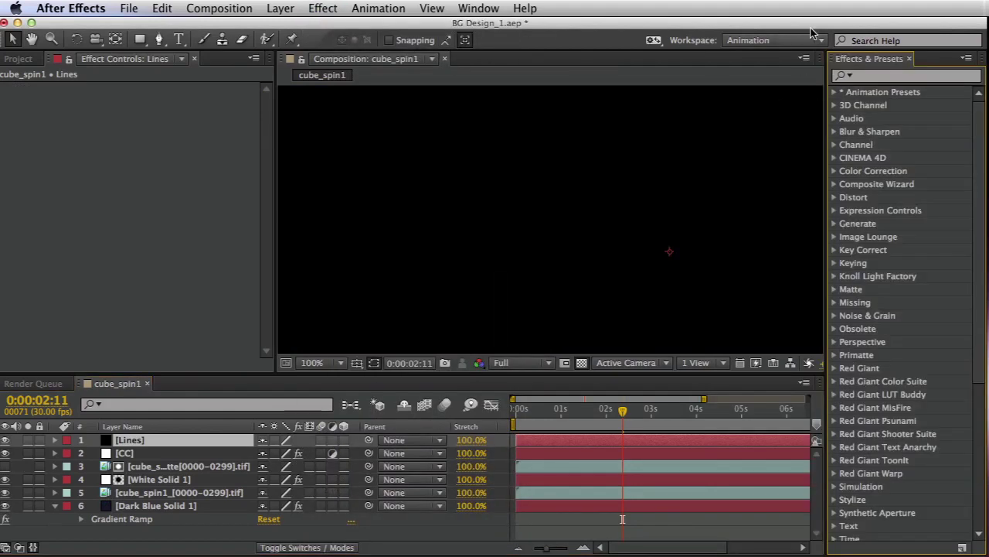
pyautogui.click(887, 75)
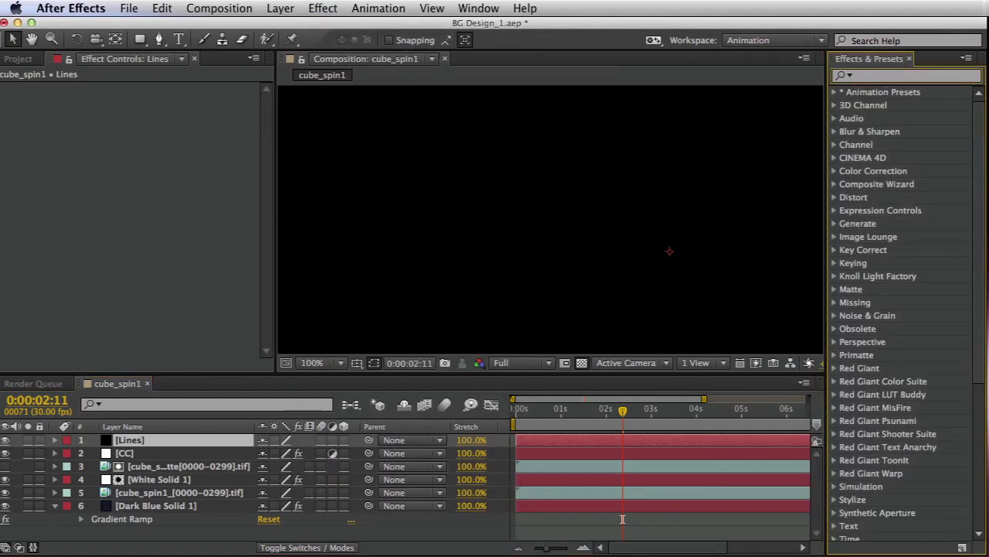
pyautogui.write('vene')
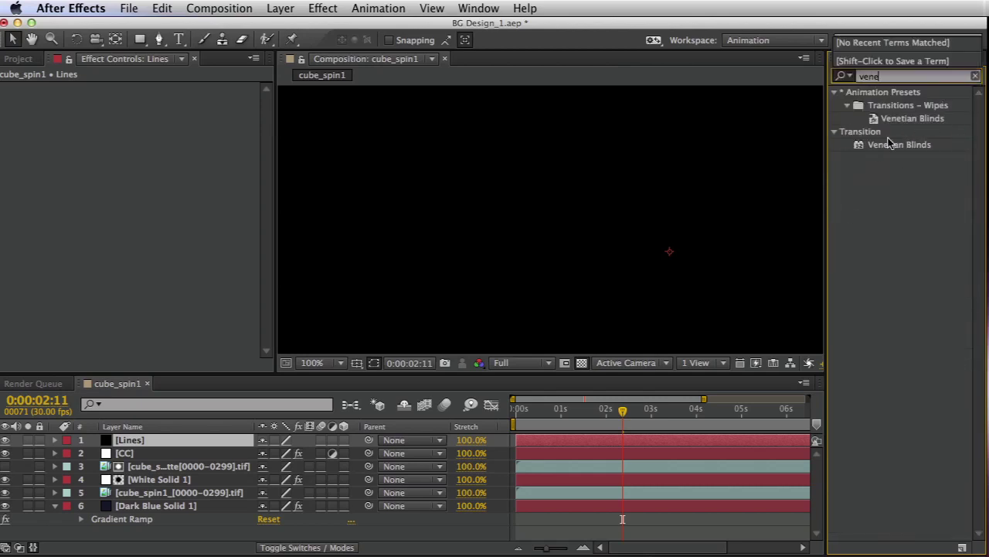
pyautogui.moveTo(879, 150); pyautogui.dragTo(673, 250)
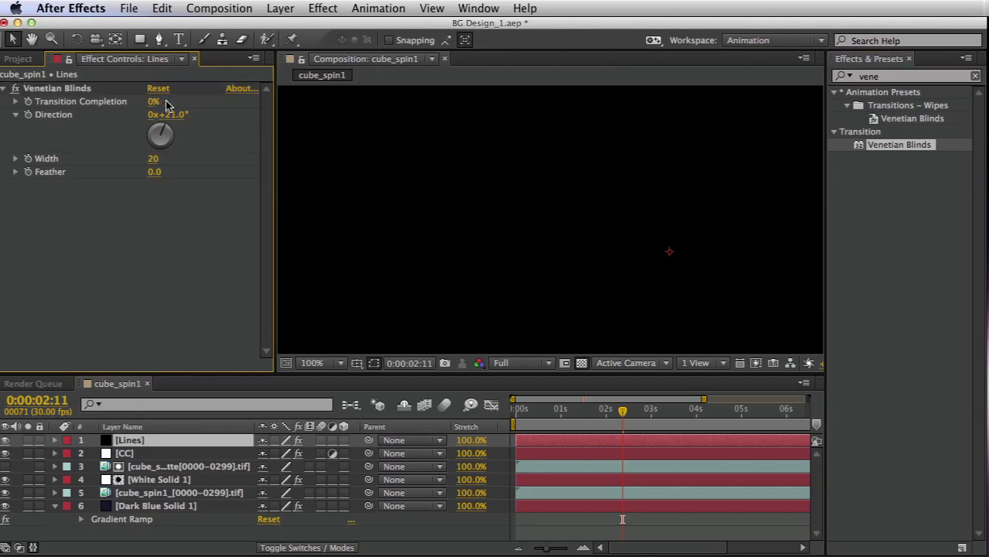
pyautogui.moveTo(160, 103); pyautogui.dragTo(198, 101)
pyautogui.moveTo(153, 159); pyautogui.dragTo(143, 160)
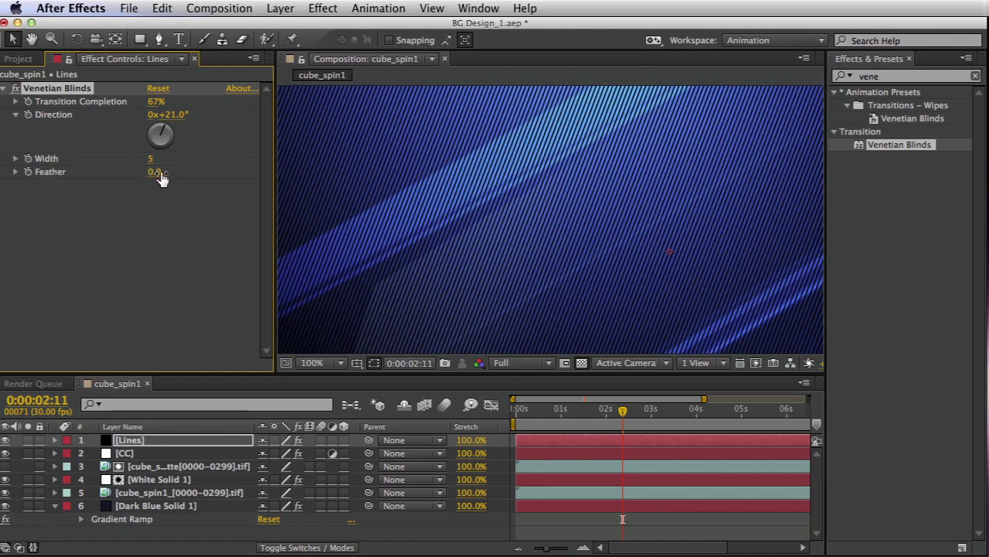
# Set the Lines layer's opacity to 12%, with the whole frame fitted in the preview.
pyautogui.click(168, 441)
pyautogui.press('t')
pyautogui.moveTo(267, 453); pyautogui.dragTo(193, 454)
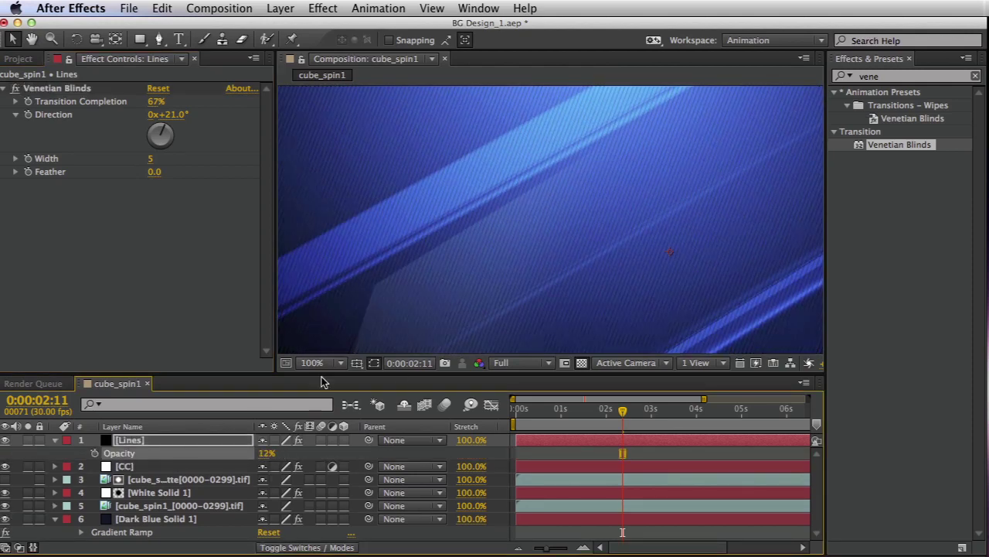
pyautogui.click(313, 363)
pyautogui.click(310, 376)
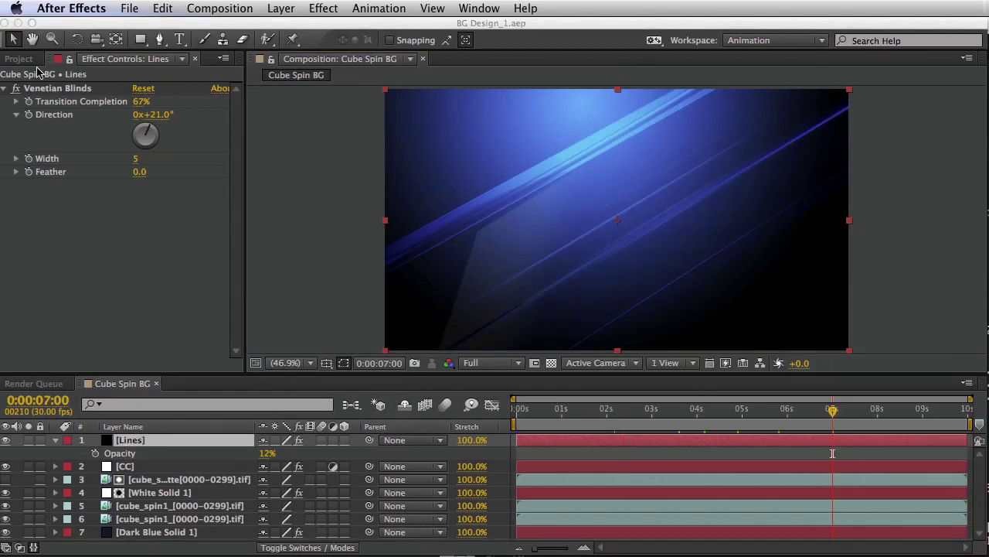
# Create a new composition from the Cube Spin BG composition.
pyautogui.click(20, 59)
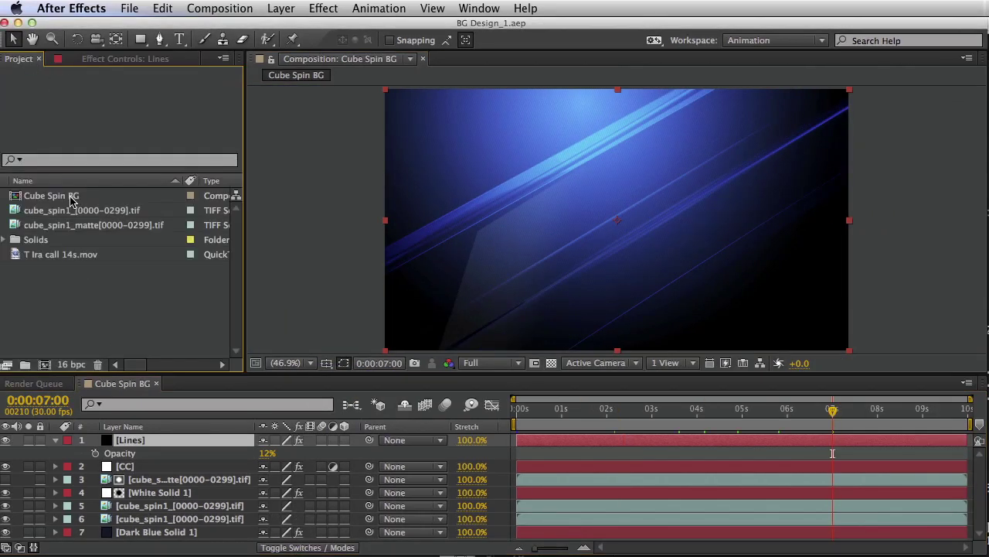
pyautogui.moveTo(67, 199); pyautogui.dragTo(44, 364)
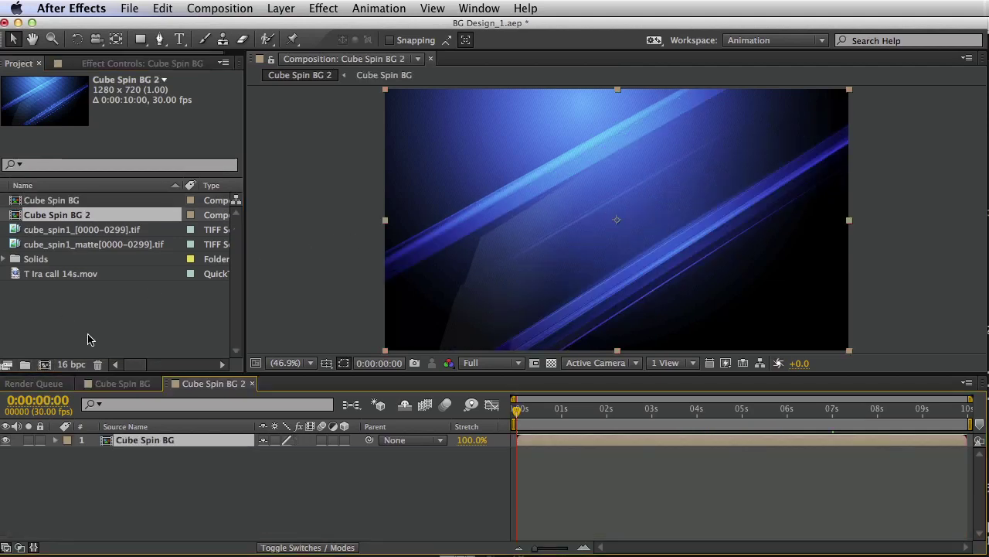
pyautogui.click(174, 456)
# Add the text YOUR TEXT HERE over the background and move it to the middle of the frame.
pyautogui.click(179, 40)
pyautogui.click(386, 200)
pyautogui.write('YOUR TEXT H')
pyautogui.write('ERE')
pyautogui.press('KP_Enter')
pyautogui.press('v')
pyautogui.moveTo(429, 194); pyautogui.dragTo(568, 224)
# Add a 1280 x 200 px black solid beneath the text layer and set its opacity to 60%.
pyautogui.press('super+y')
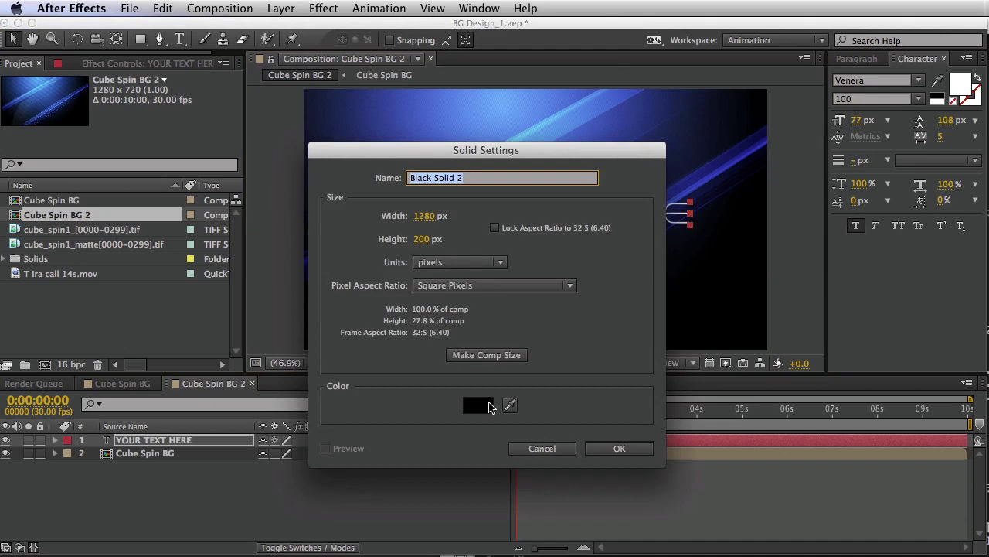
pyautogui.click(619, 449)
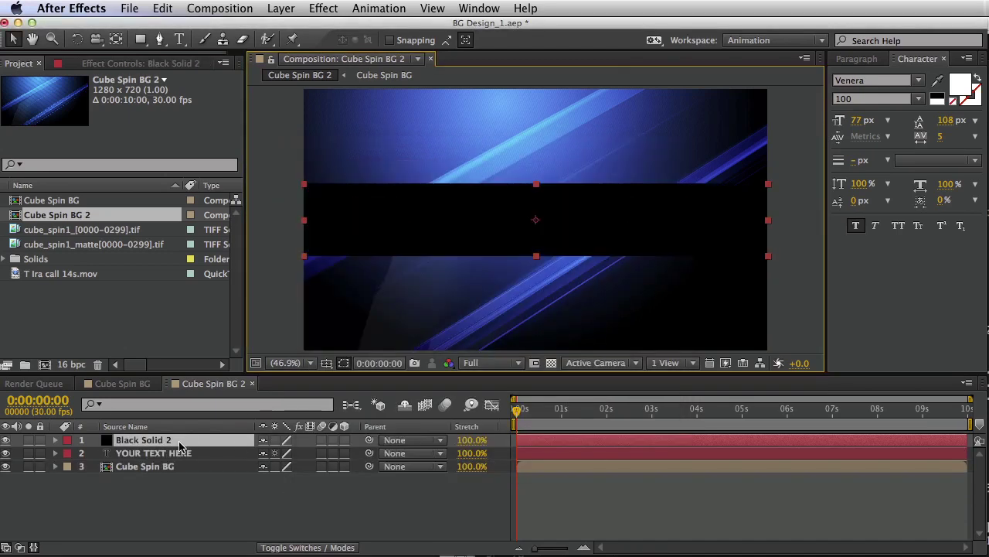
pyautogui.moveTo(178, 443); pyautogui.dragTo(178, 459)
pyautogui.press('t')
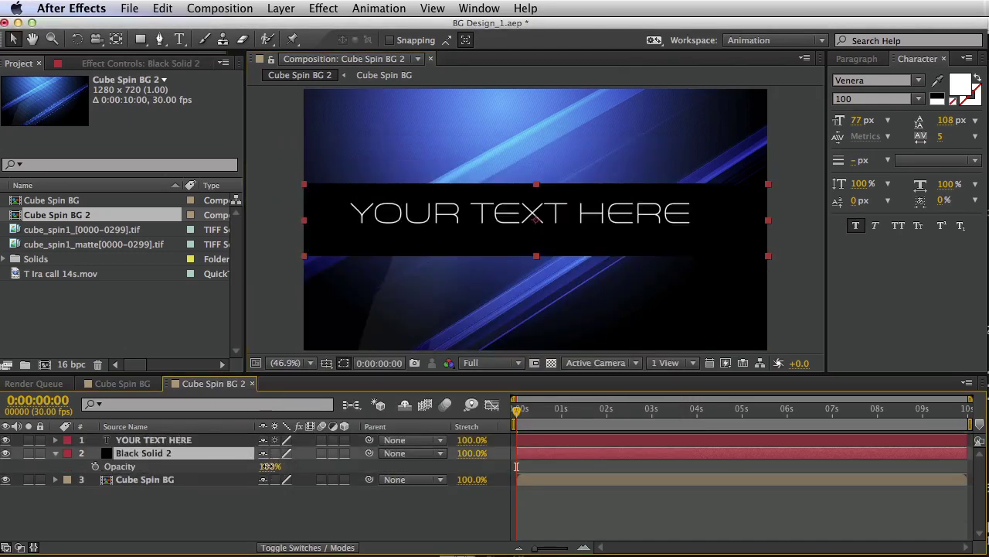
pyautogui.moveTo(266, 466); pyautogui.dragTo(243, 465)
# At 0:00:04:25, hide the text and black solid layers and mask Cube Spin BG to a full-width horizontal band.
pyautogui.moveTo(621, 414); pyautogui.dragTo(734, 411)
pyautogui.moveTo(6, 453); pyautogui.dragTo(6, 439)
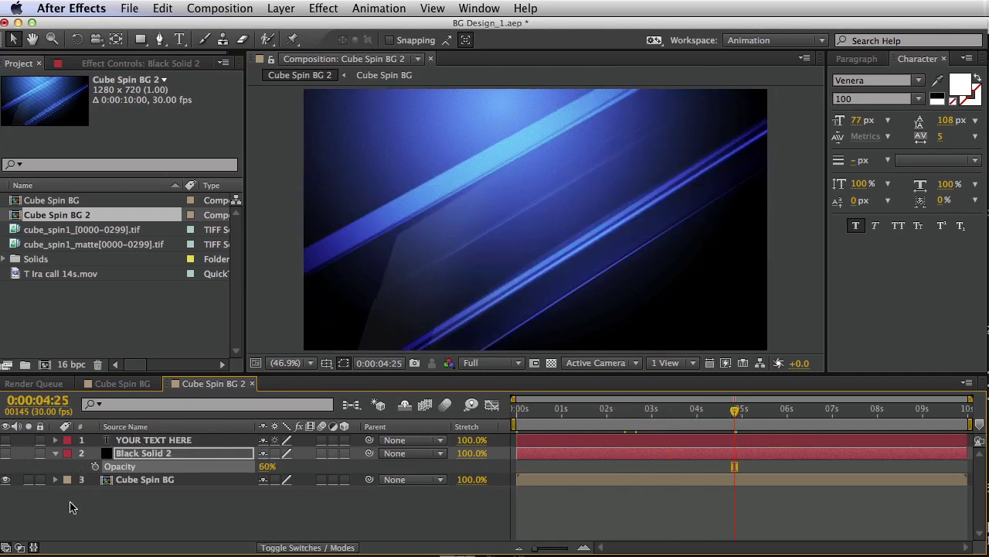
pyautogui.click(151, 479)
pyautogui.click(141, 40)
pyautogui.moveTo(283, 187); pyautogui.dragTo(831, 243)
# Shift the band mask down on Cube Spin BG, then move the masked layer to the lower third of the frame.
pyautogui.press('v')
pyautogui.moveTo(530, 218); pyautogui.dragTo(530, 263)
pyautogui.click(135, 479)
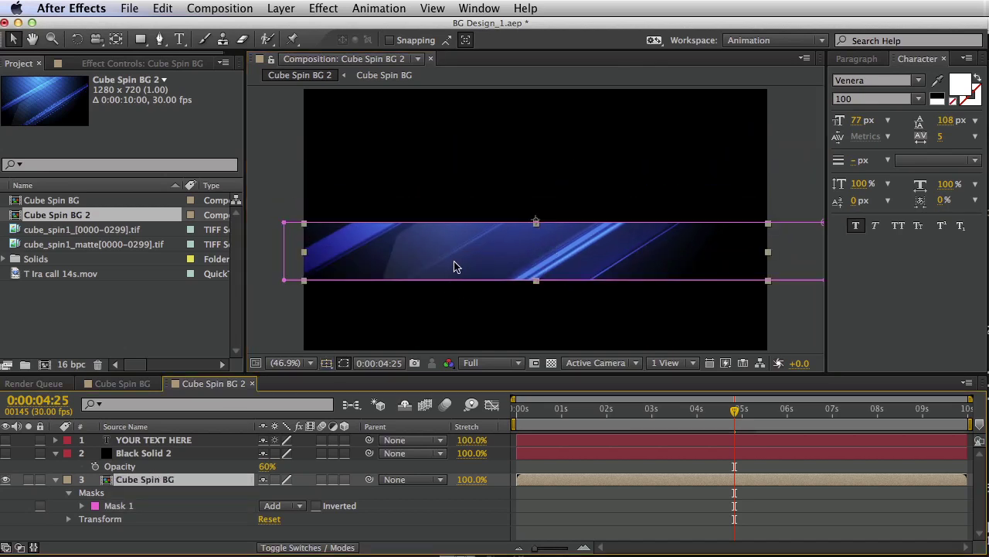
pyautogui.moveTo(456, 274); pyautogui.dragTo(453, 333)
# Show the YOUR TEXT HERE layer again and move the text down onto the lower-third band.
pyautogui.click(19, 439)
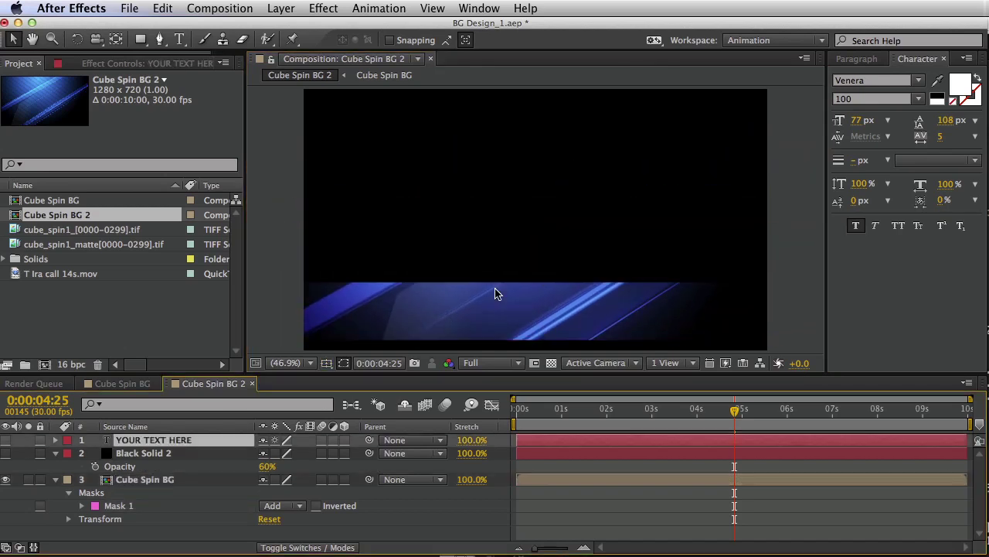
pyautogui.click(6, 440)
pyautogui.moveTo(504, 227); pyautogui.dragTo(512, 305)
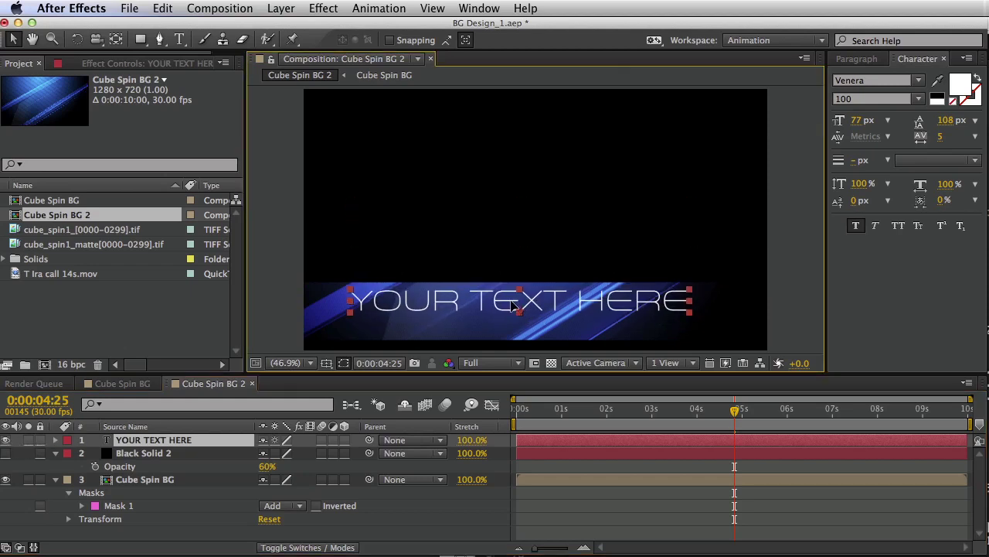
# Switch to Safari, look over the Modern Backgrounds page and go back to the graymachine store listing.
pyautogui.press('super+Tab')
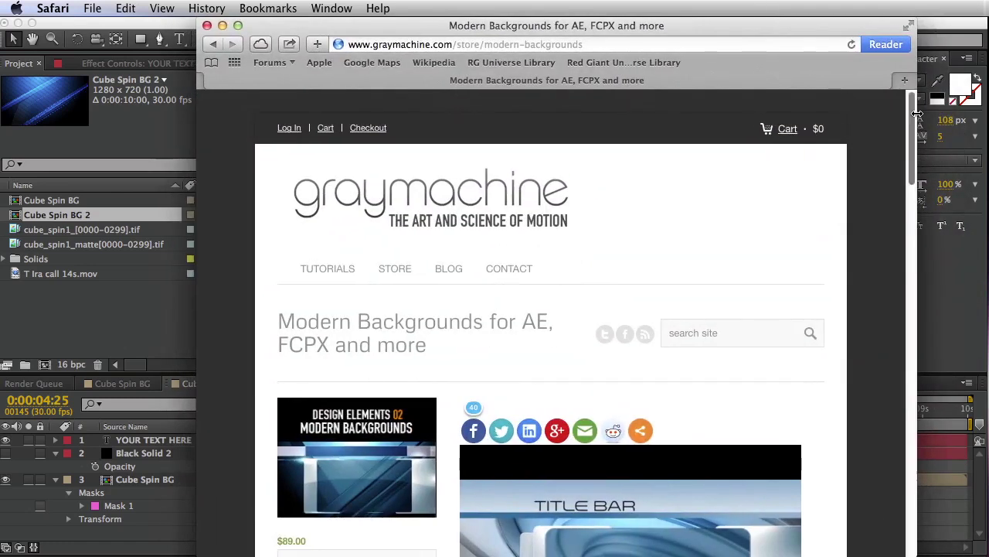
pyautogui.scroll(-2, 917, 134)
pyautogui.moveTo(914, 129); pyautogui.dragTo(914, 164)
pyautogui.press('super+bracketleft')
pyautogui.moveTo(911, 119); pyautogui.dragTo(909, 152)
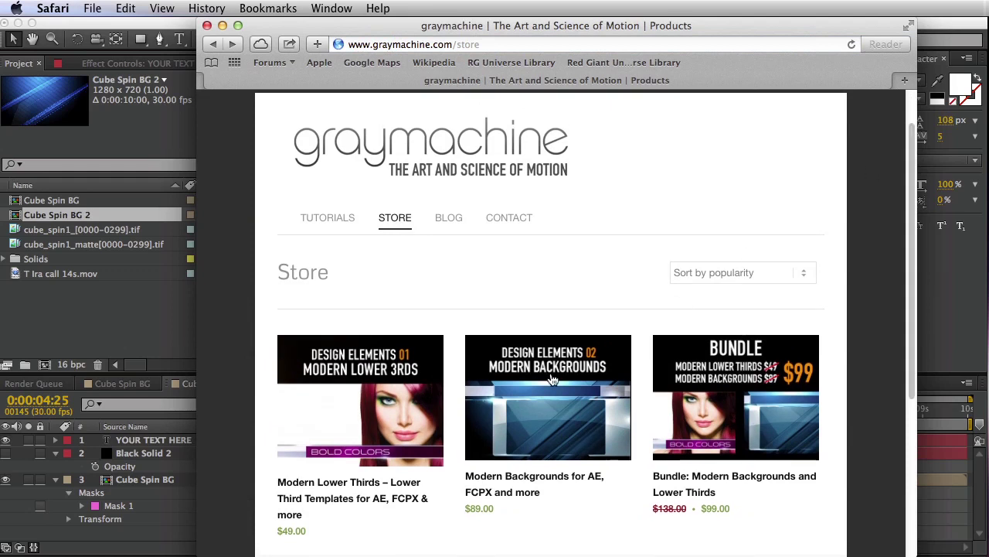
# Open the Modern Backgrounds for AE, FCPX and more product and examine its preview video and description.
pyautogui.click(571, 422)
pyautogui.scroll(-5, 919, 243)
pyautogui.scroll(-1, 919, 243)
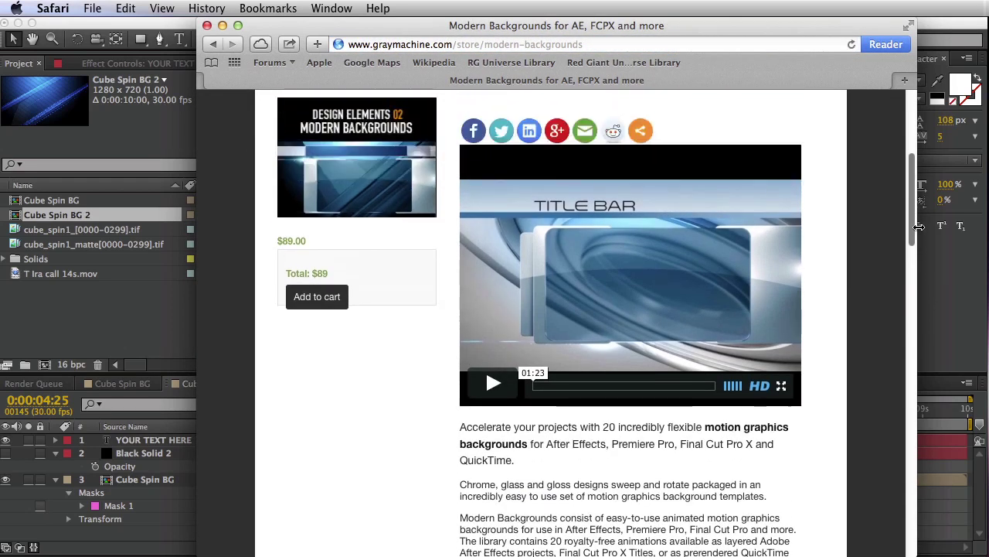
pyautogui.moveTo(918, 225); pyautogui.dragTo(851, 266)
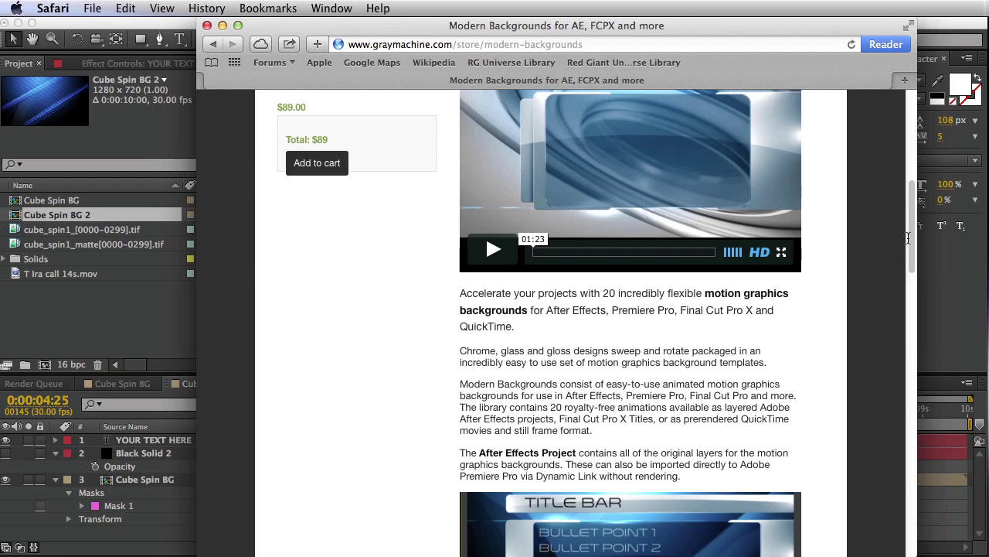
pyautogui.scroll(5, 742, 241)
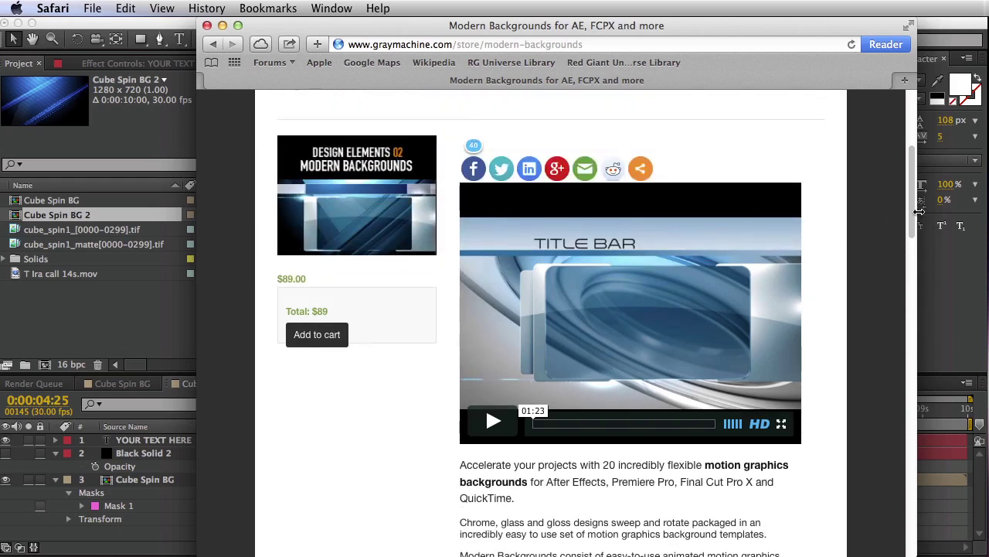
pyautogui.moveTo(908, 212); pyautogui.dragTo(916, 231)
pyautogui.moveTo(909, 183); pyautogui.dragTo(908, 140)
pyautogui.scroll(3, 909, 136)
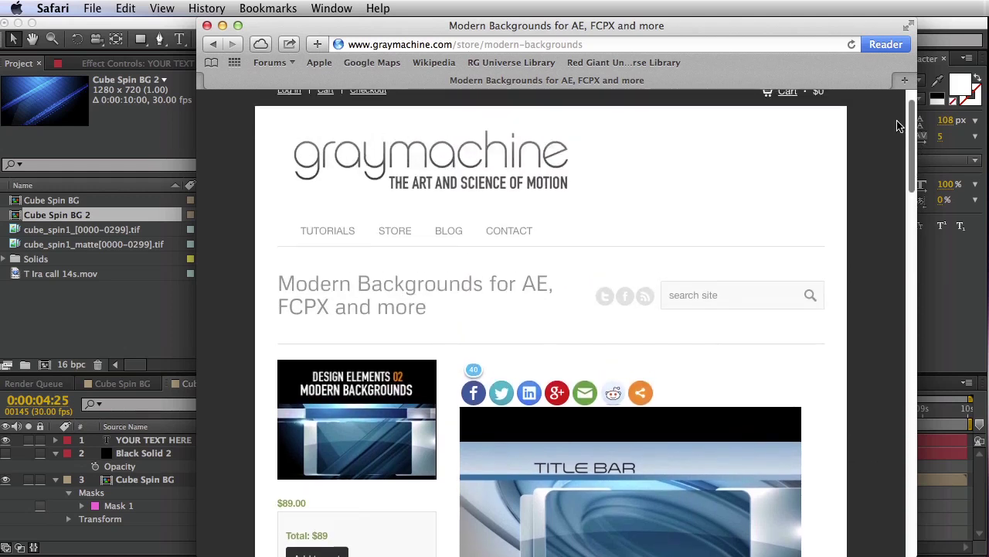
pyautogui.scroll(-3, 901, 128)
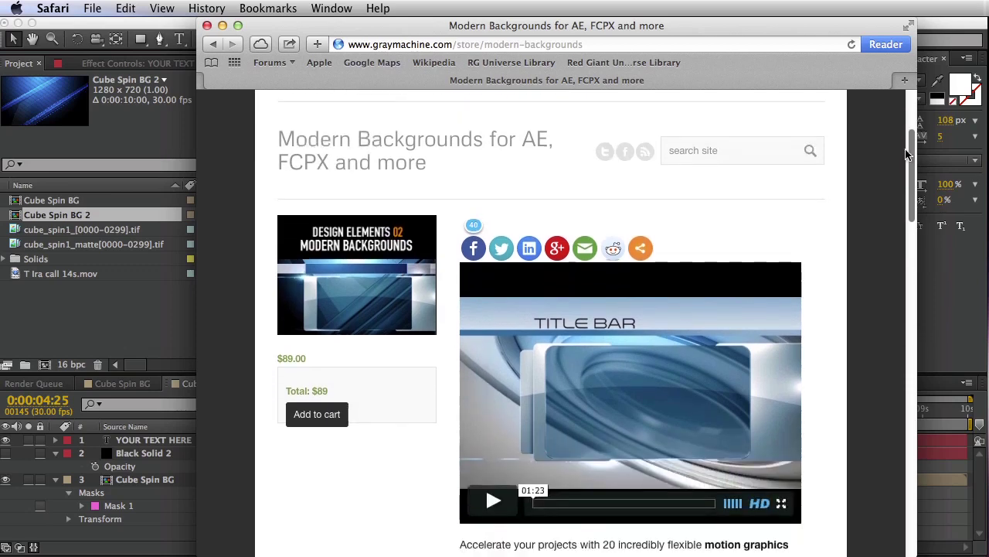
pyautogui.scroll(3, 905, 130)
pyautogui.scroll(-5, 910, 155)
pyautogui.moveTo(912, 166); pyautogui.dragTo(914, 101)
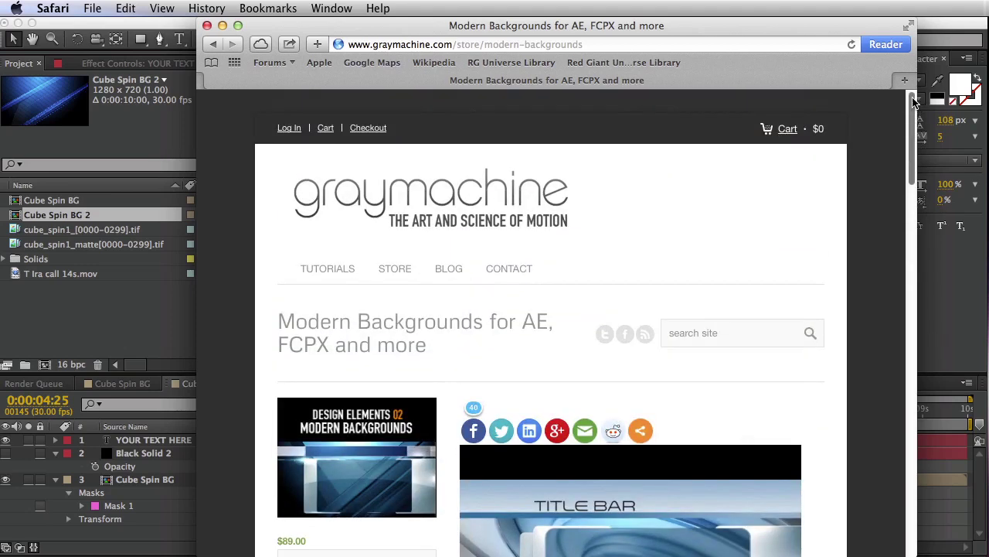
# Return to After Effects and scrub the lower third to 0:00:05:09.
pyautogui.doubleClick(773, 25)
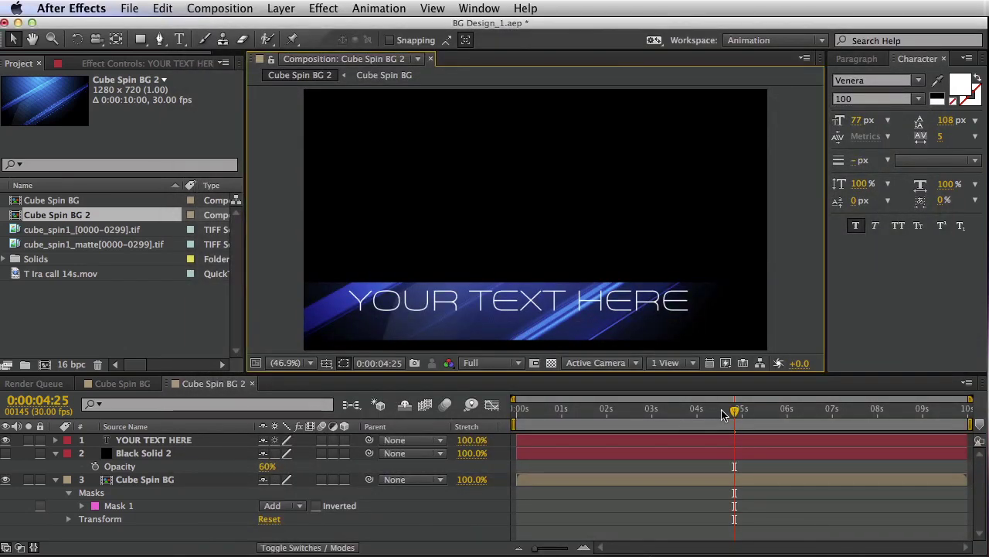
pyautogui.moveTo(746, 416); pyautogui.dragTo(756, 416)
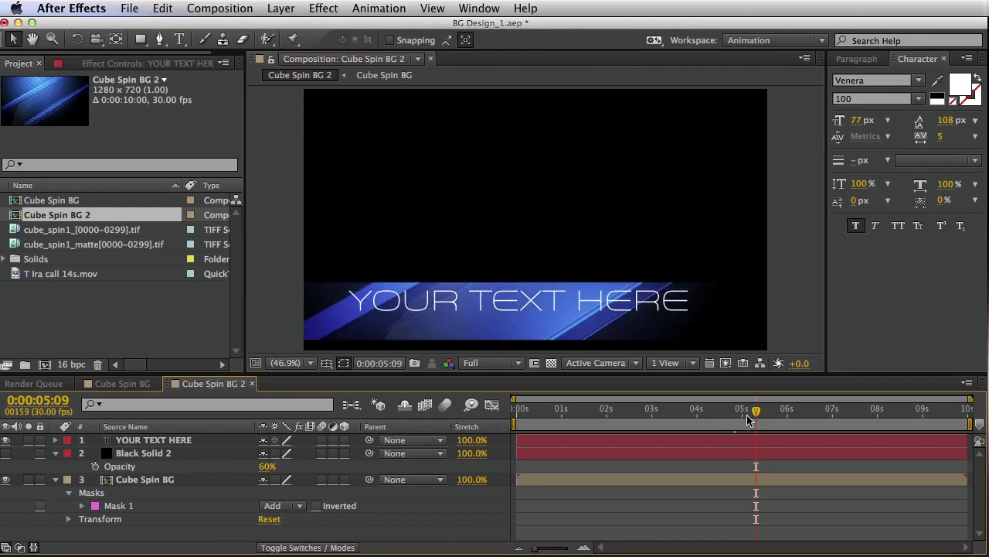